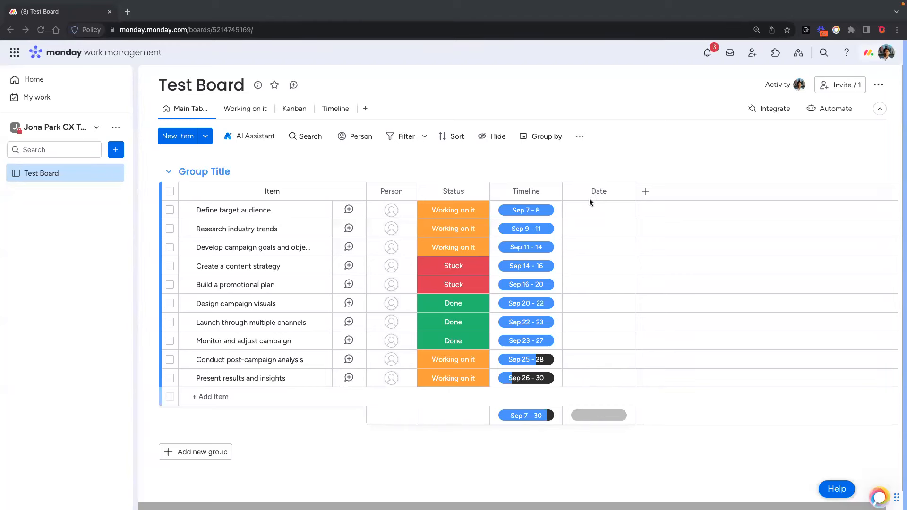
# Enter 10/14/1994 as the date for the "Define target audience" item in the Date column.
pyautogui.click(599, 211)
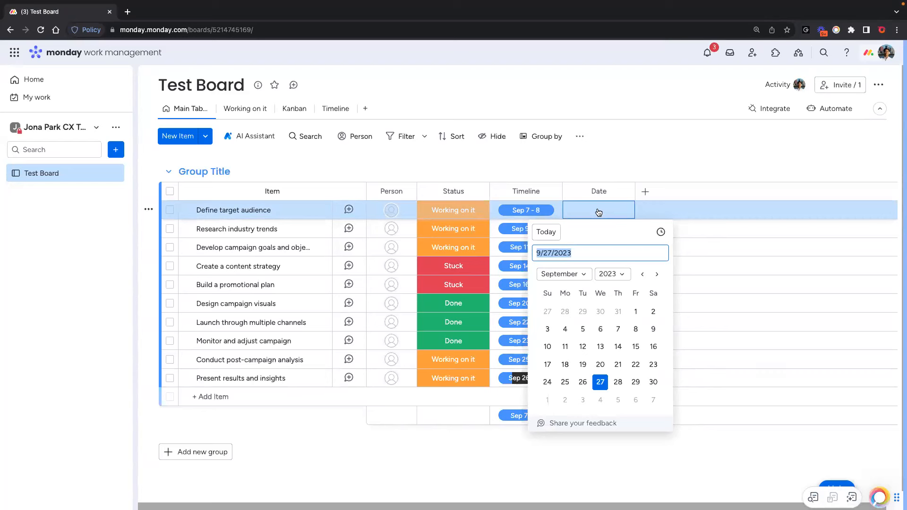
pyautogui.click(577, 277)
pyautogui.click(577, 277)
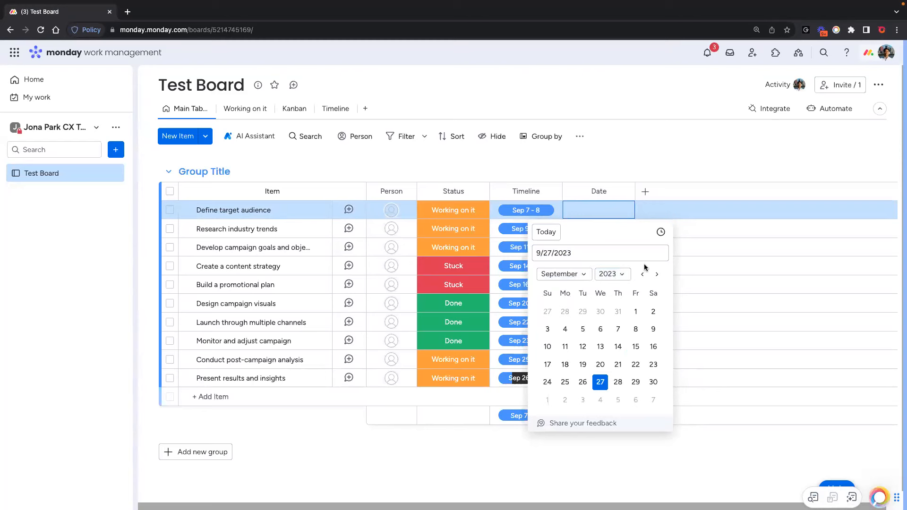
pyautogui.click(619, 254)
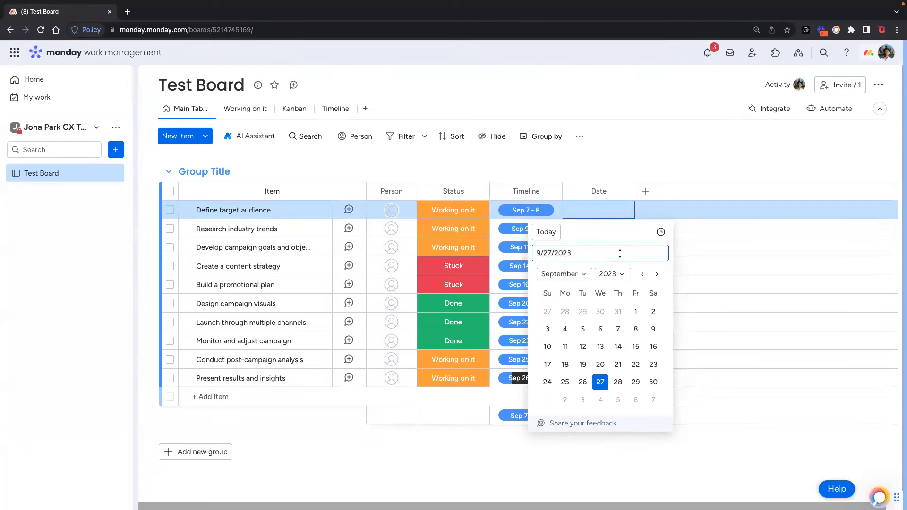
pyautogui.press('super+a')
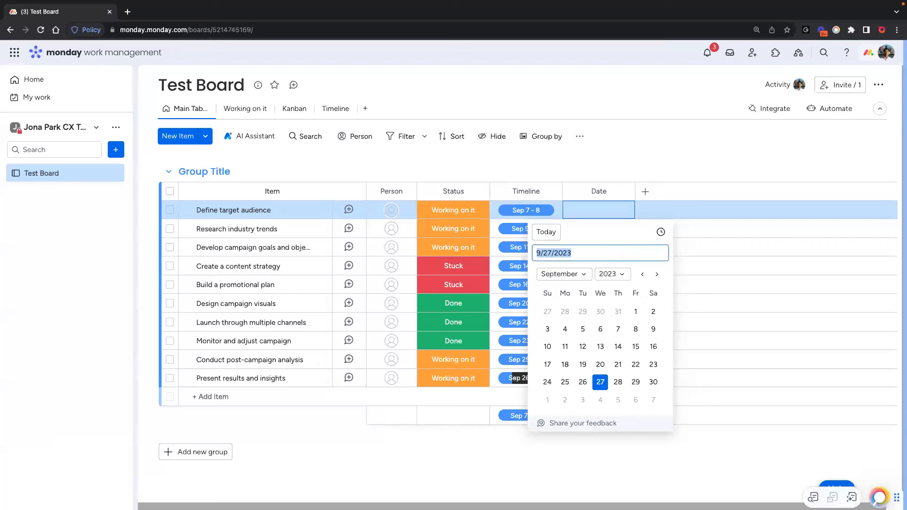
pyautogui.write('10/14/199')
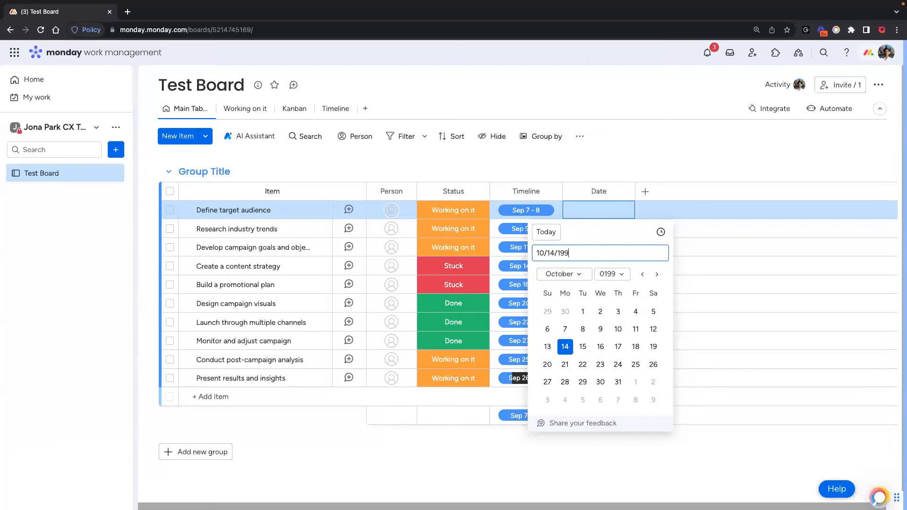
pyautogui.write('4')
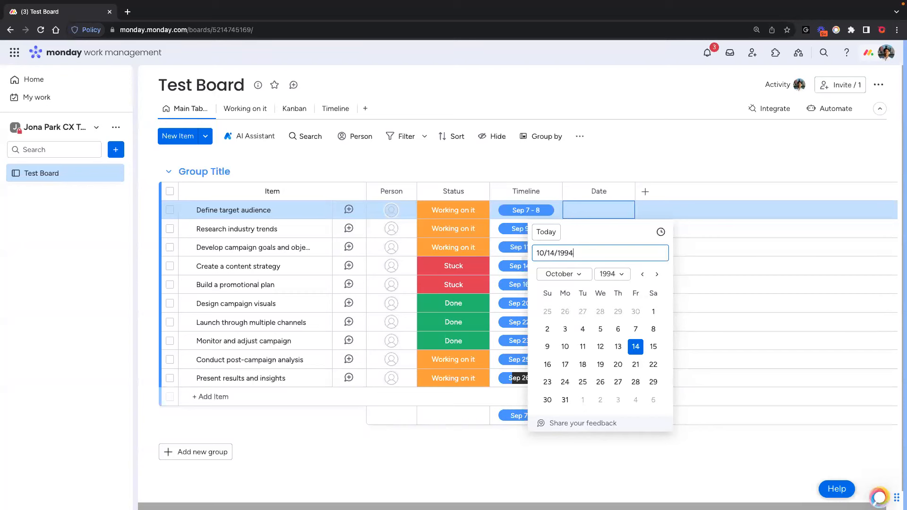
# Try the date entries "today", "tomorrow", "yesterday" and "last Friday" for the "Define target audience" item.
pyautogui.hotkey('ctrl', 'a')
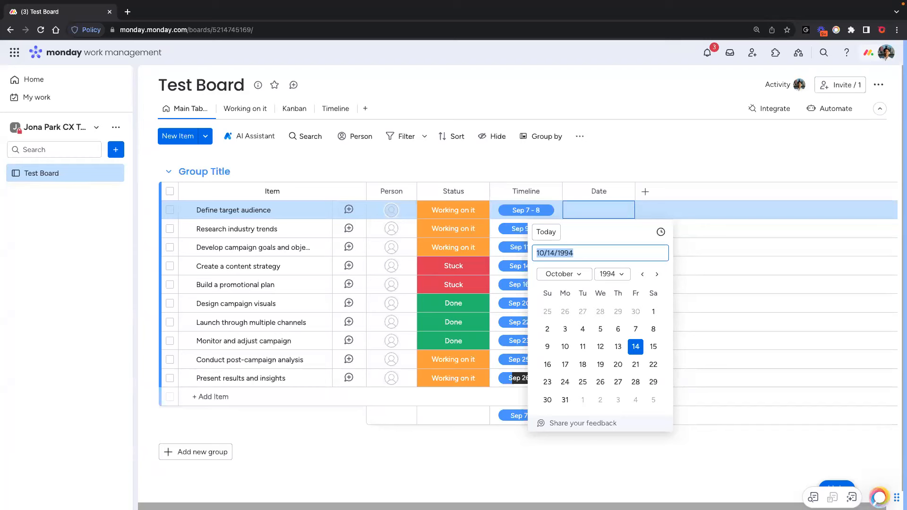
pyautogui.write('today')
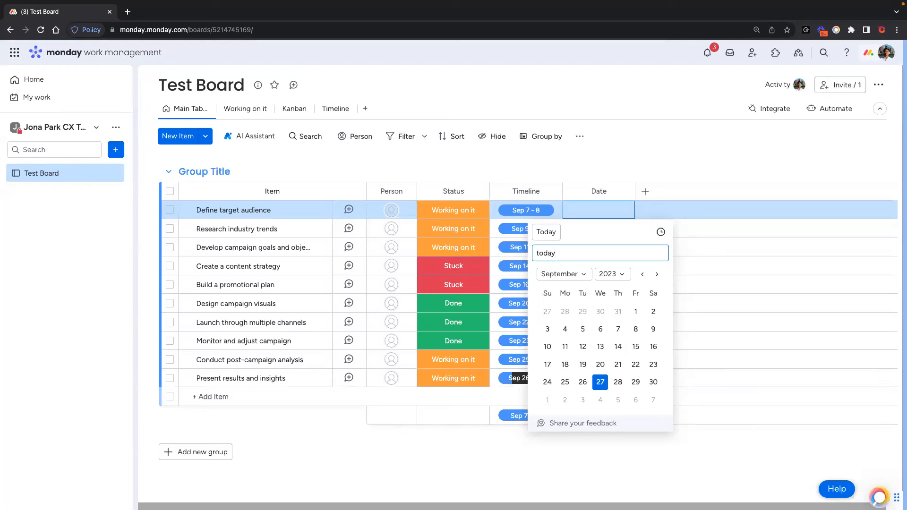
pyautogui.hotkey('ctrl', 'a')
pyautogui.write('tomorrow')
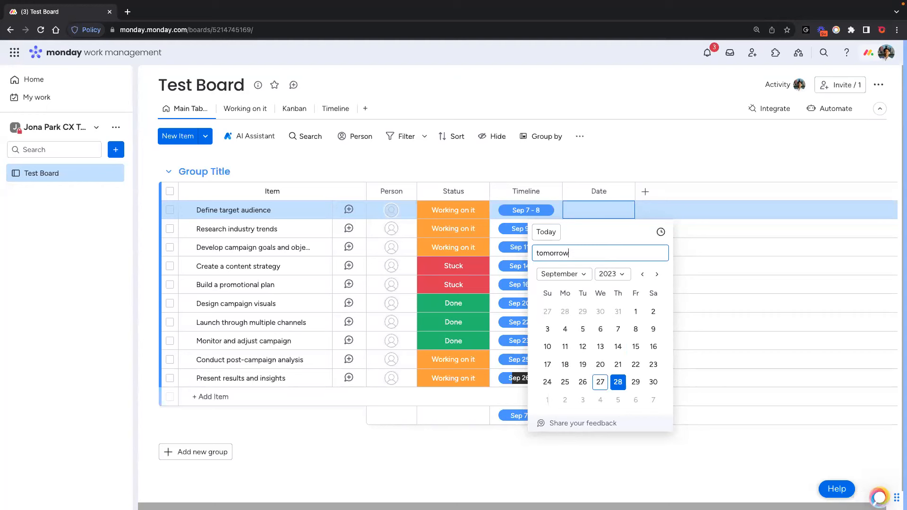
pyautogui.hotkey('ctrl', 'a')
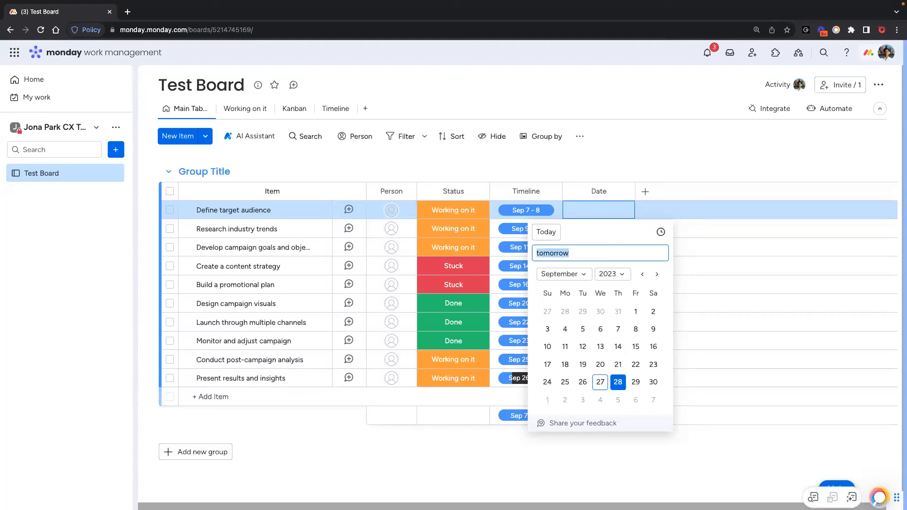
pyautogui.write('yeset')
pyautogui.press('BackSpace')
pyautogui.press('BackSpace')
pyautogui.write('terday')
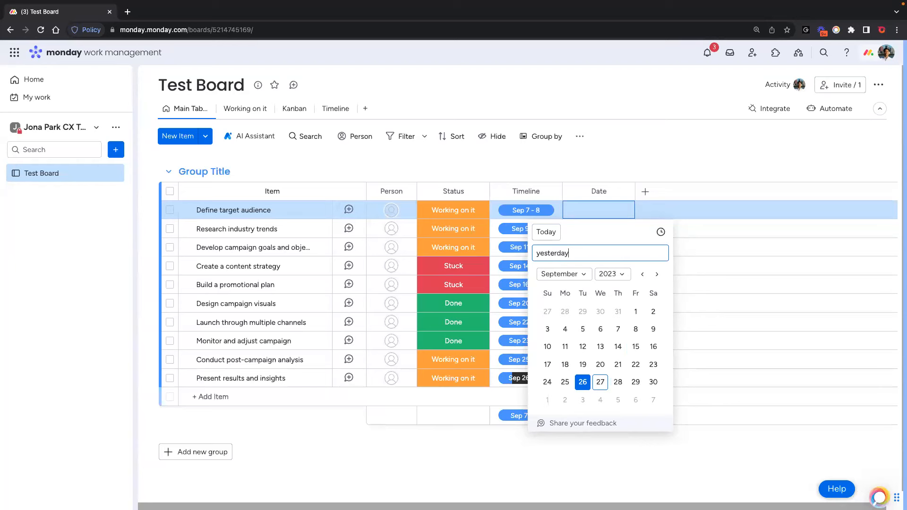
pyautogui.hotkey('ctrl', 'a')
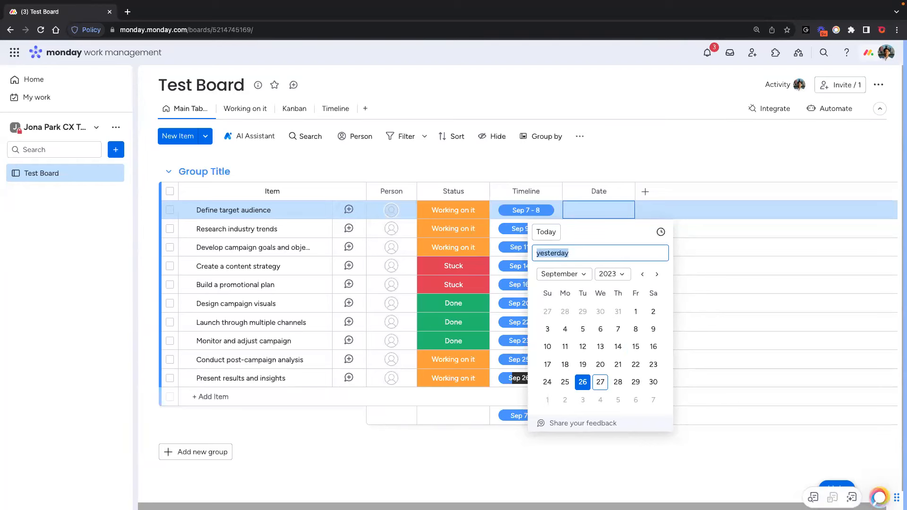
pyautogui.write('last Friday')
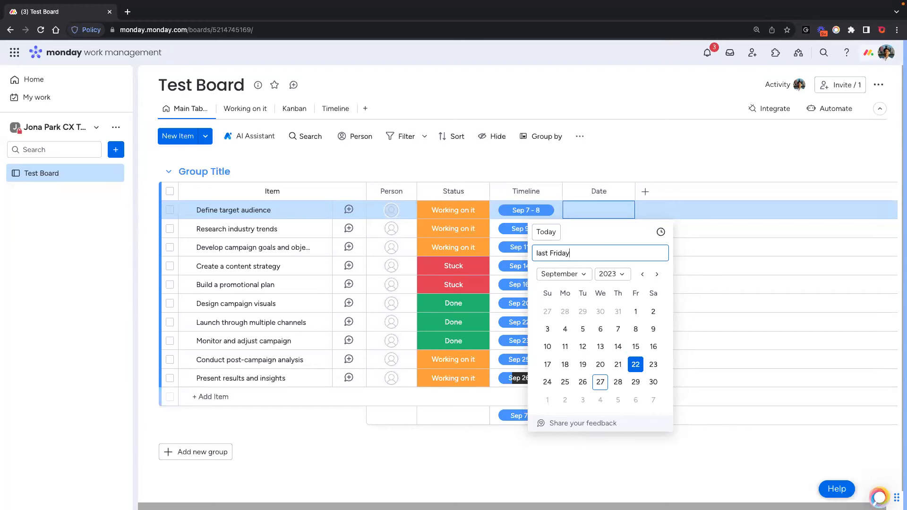
# Try the relative dates "next week", "10 days later" and "five days later" in the same date field.
pyautogui.hotkey('ctrl', 'a')
pyautogui.write('next week')
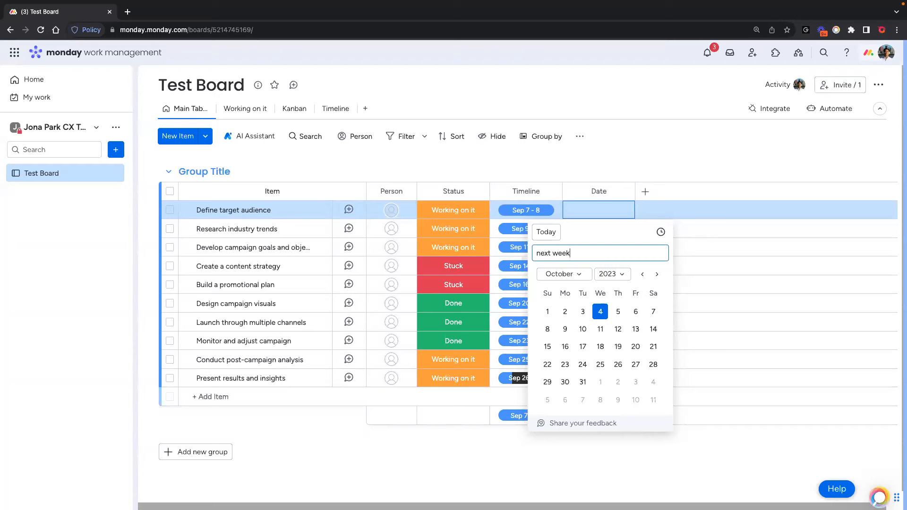
pyautogui.hotkey('ctrl', 'a')
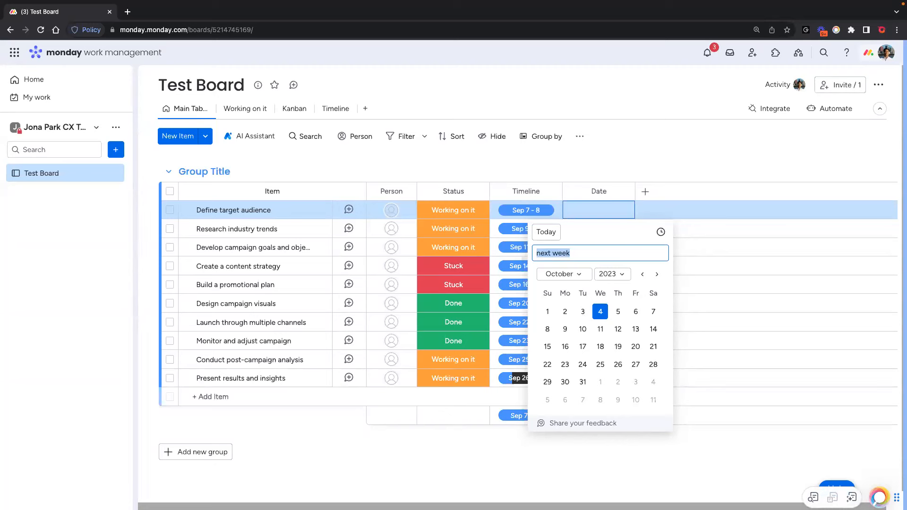
pyautogui.write('10 days later')
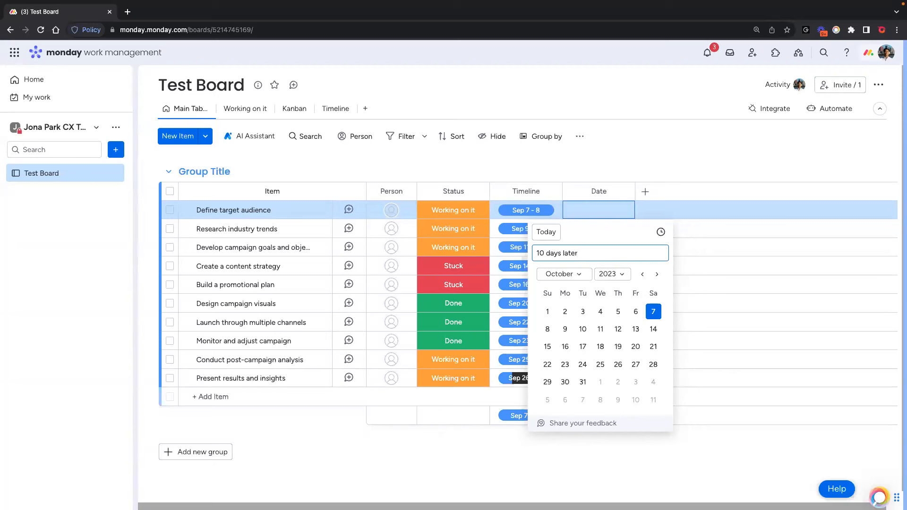
pyautogui.hotkey('ctrl', 'a')
pyautogui.write('five days later')
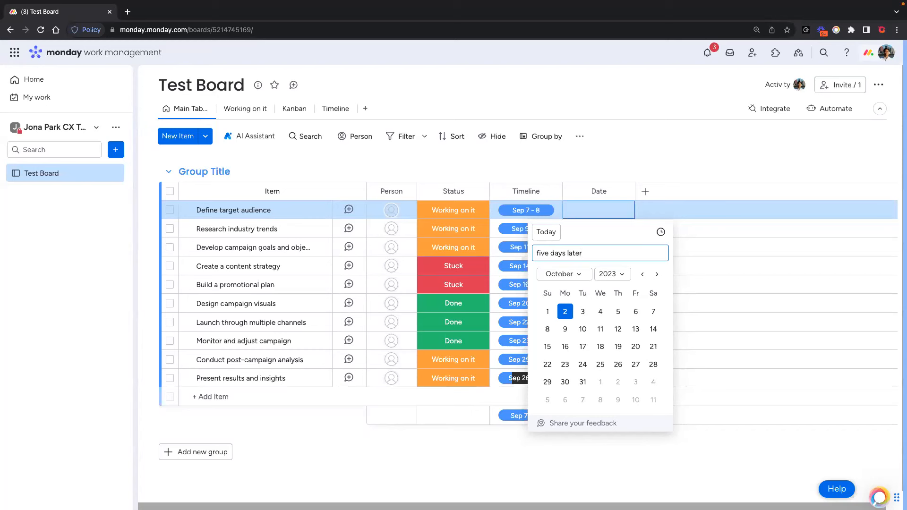
# Try the longer relative dates "two weeks from now", "three months later" and "10 weeks from now" in the date field.
pyautogui.hotkey('ctrl', 'a')
pyautogui.write('tweek')
pyautogui.press('BackSpace')
pyautogui.press('BackSpace')
pyautogui.press('BackSpace')
pyautogui.write('o weeks from now')
pyautogui.hotkey('ctrl', 'a')
pyautogui.write('thr')
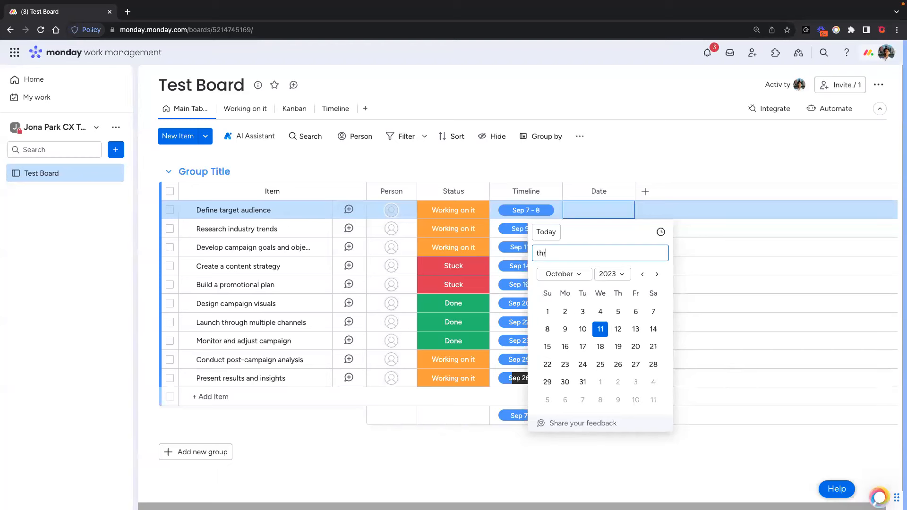
pyautogui.write('ee months later')
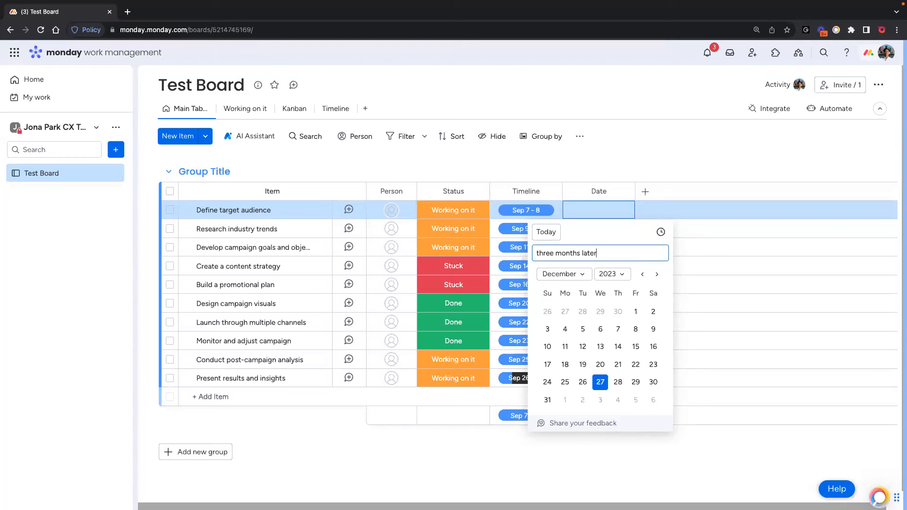
pyautogui.hotkey('ctrl', 'a')
pyautogui.write('10 weeks from now')
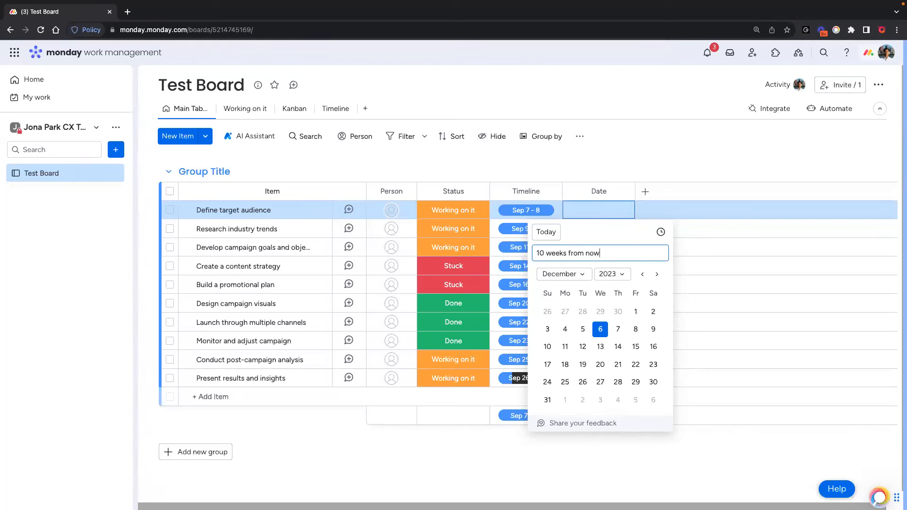
# Set the item's date to "one week from now" and add the time "18:40 GMT +0900 JST".
pyautogui.hotkey('ctrl', 'a')
pyautogui.write('one week from now')
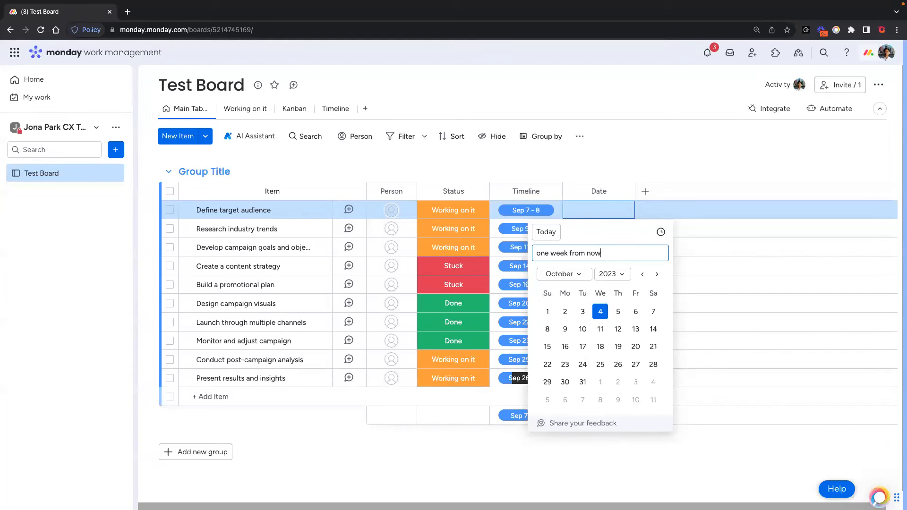
pyautogui.click(661, 232)
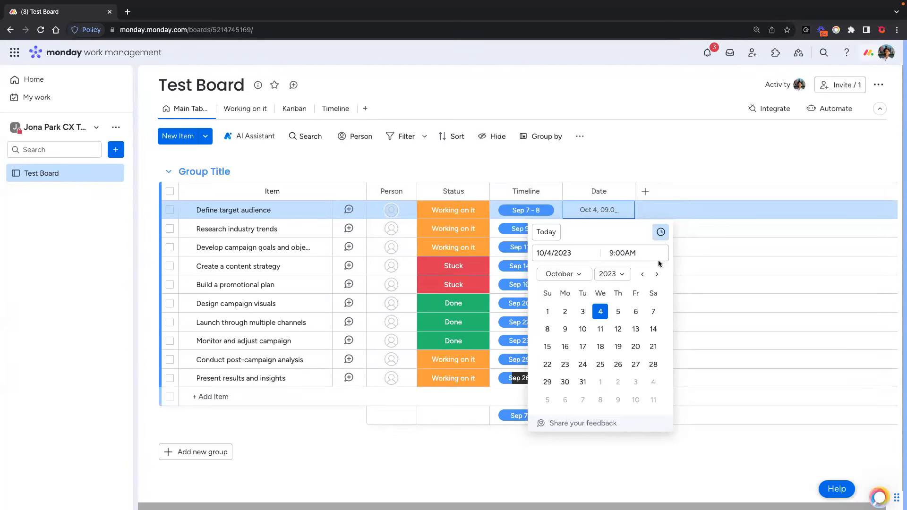
pyautogui.click(637, 256)
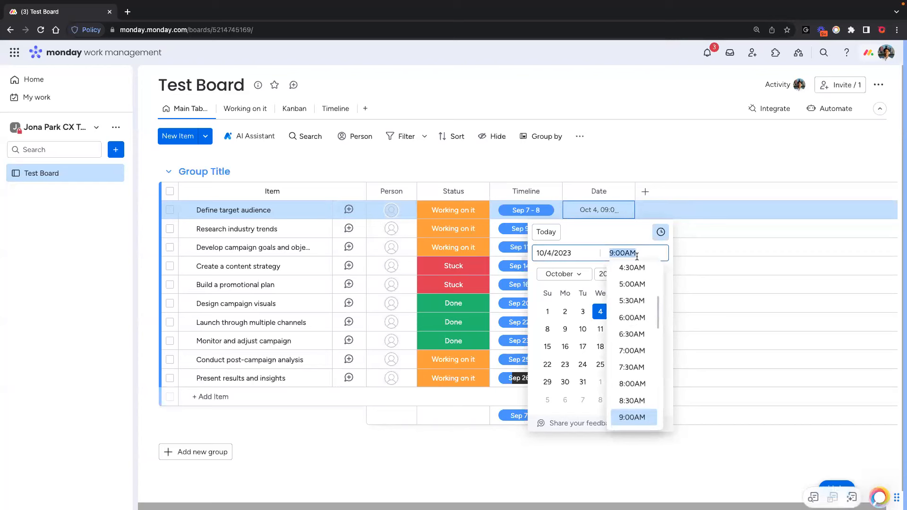
pyautogui.write('19')
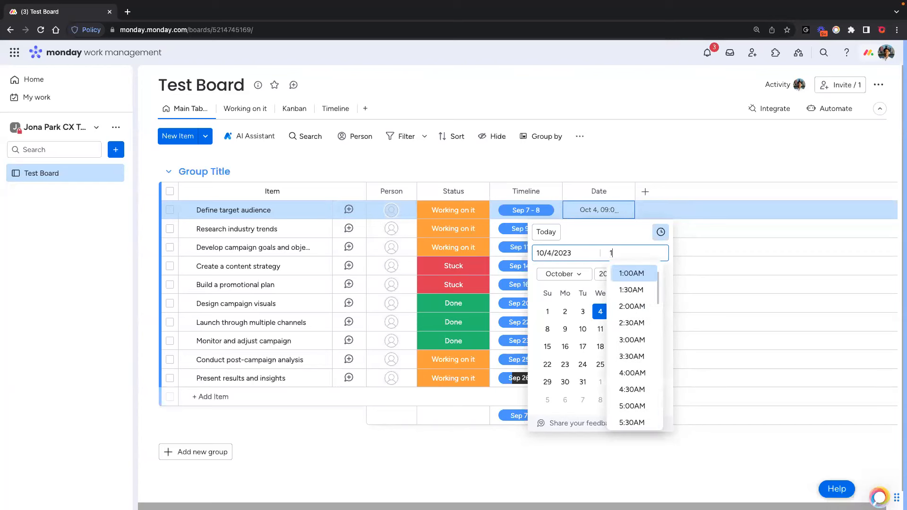
pyautogui.press('BackSpace')
pyautogui.write('8:4')
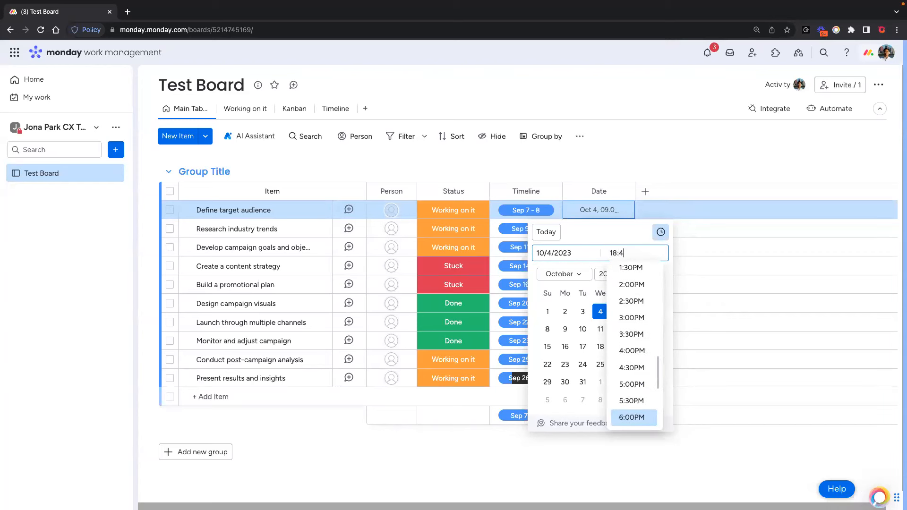
pyautogui.write('0 GMT +0900 JST')
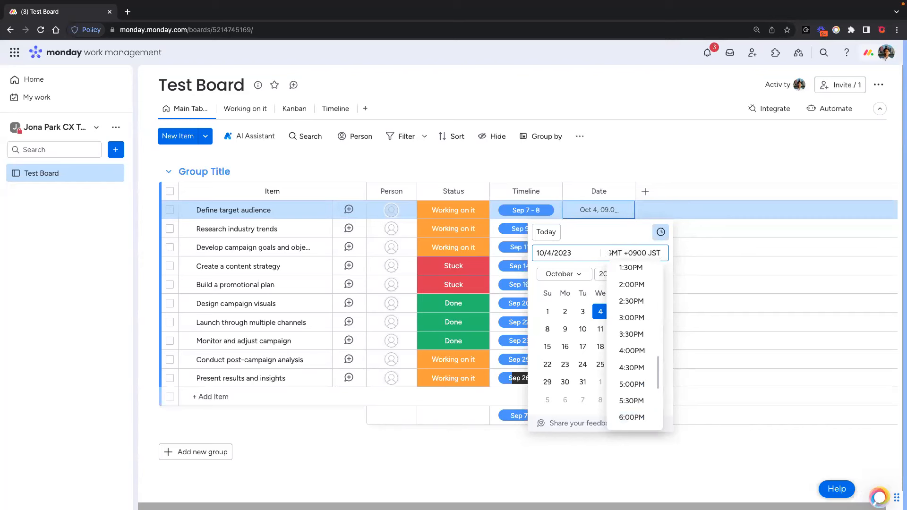
pyautogui.press('Return')
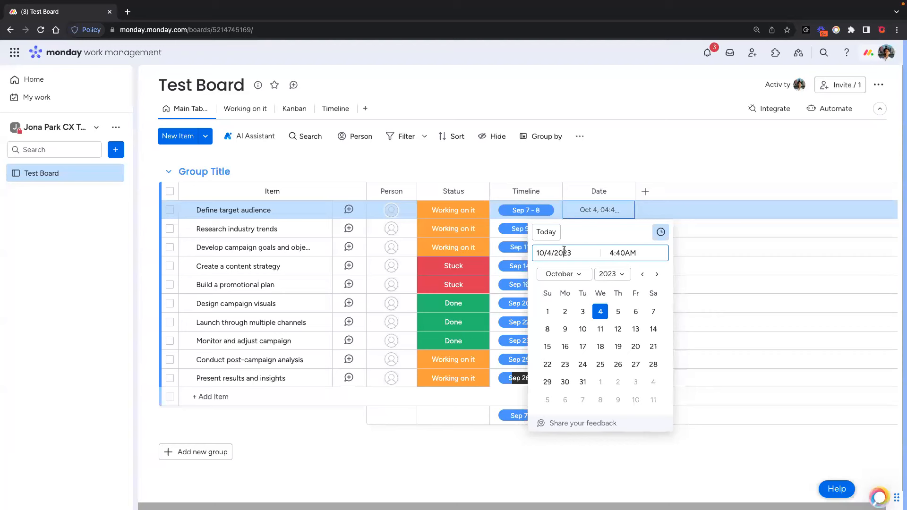
# Try replacing the item's date with 1994/02/01 and with the abbreviated entry "3w ago".
pyautogui.tripleClick(564, 253)
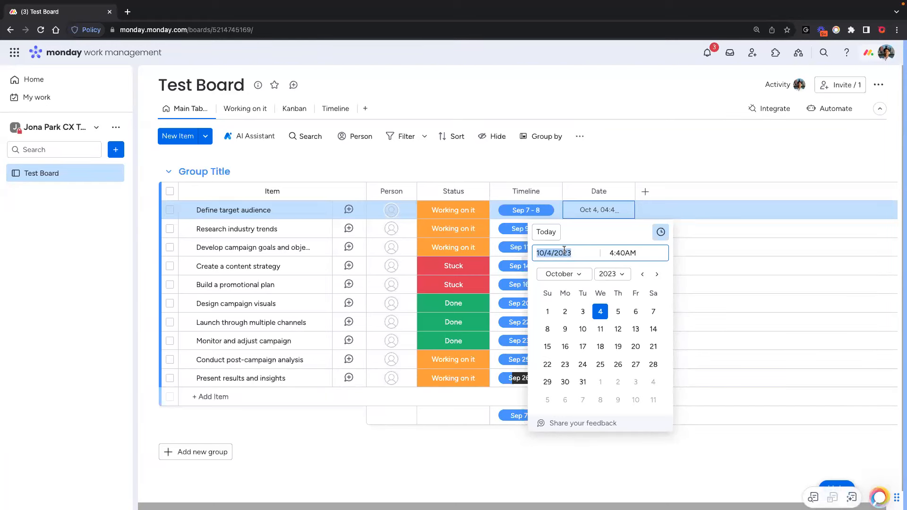
pyautogui.write('1994/02/01')
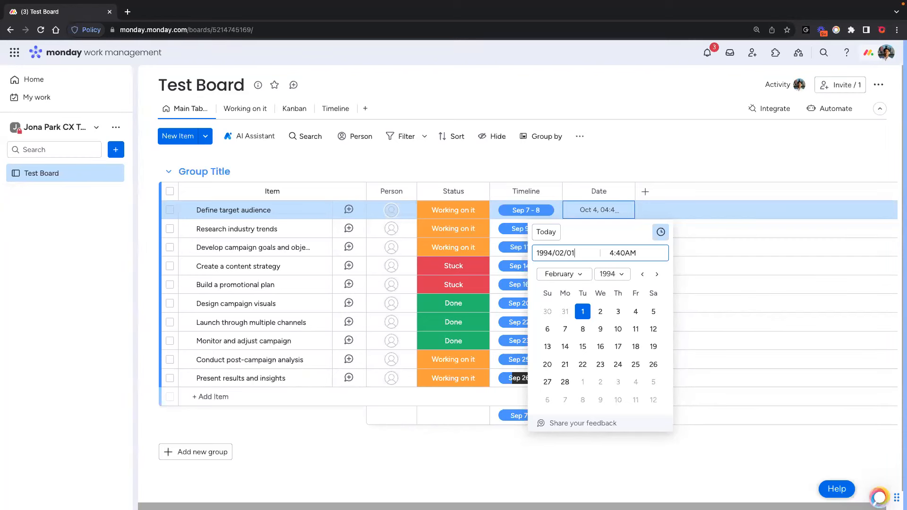
pyautogui.hotkey('ctrl', 'a')
pyautogui.write('3w weeks')
pyautogui.press('BackSpace')
pyautogui.press('BackSpace')
pyautogui.press('BackSpace')
pyautogui.press('BackSpace')
pyautogui.press('BackSpace')
pyautogui.write('ago')
# Set the item's date with the abbreviated relative entry "5d later".
pyautogui.hotkey('ctrl', 'a')
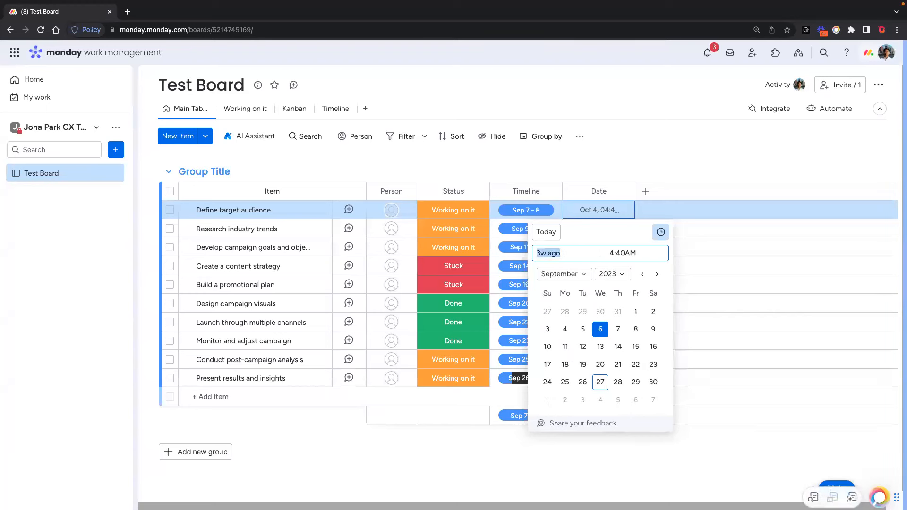
pyautogui.write('5d days')
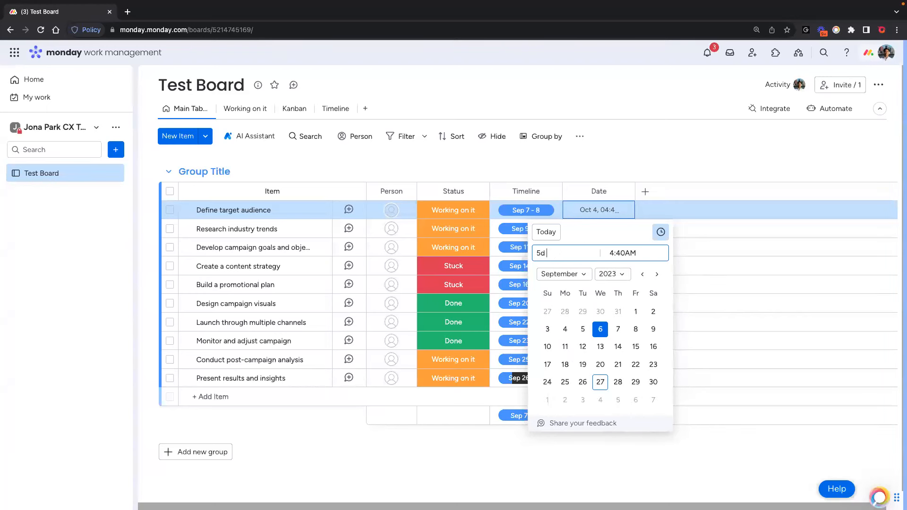
pyautogui.press('BackSpace')
pyautogui.press('BackSpace')
pyautogui.press('BackSpace')
pyautogui.press('BackSpace')
pyautogui.press('BackSpace')
pyautogui.write('later')
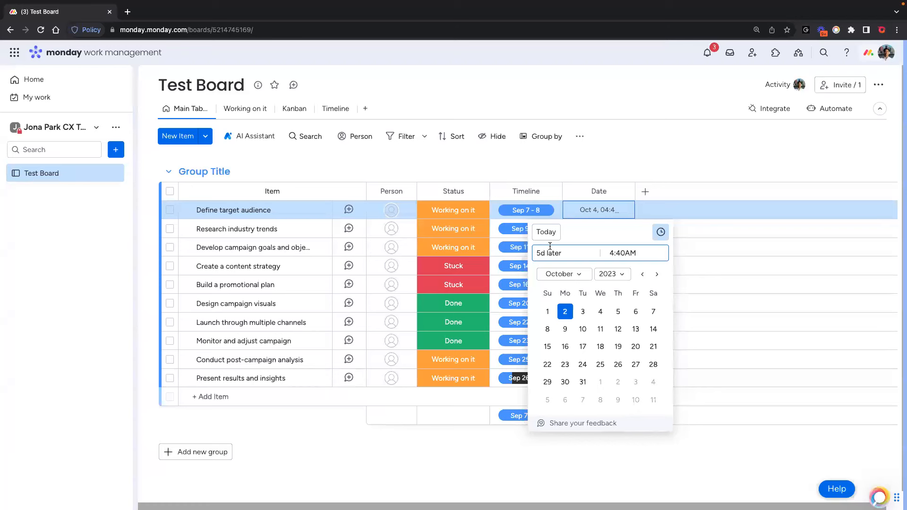
# Look at the month and year choices available in the date picker without changing the date.
pyautogui.click(580, 275)
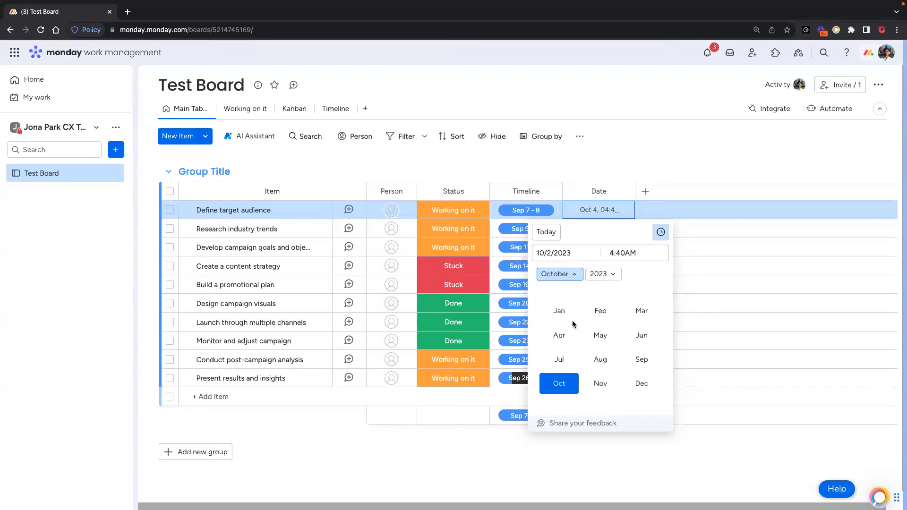
pyautogui.click(600, 275)
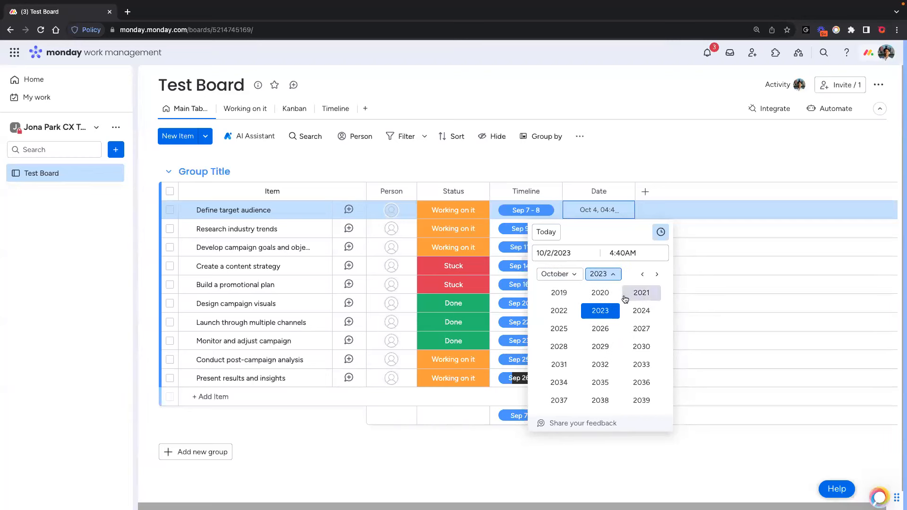
pyautogui.click(604, 274)
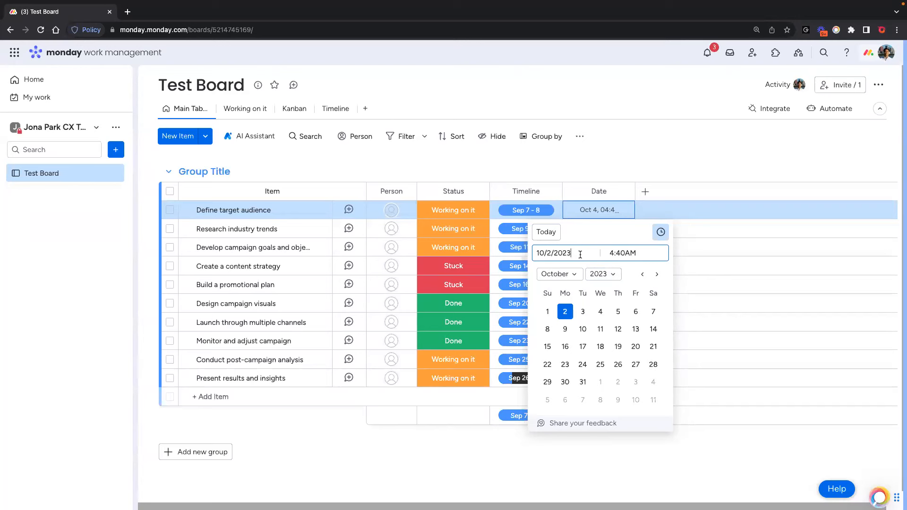
# Pick February 8, 2024 in the calendar grid as the date of the "Define target audience" item.
pyautogui.press('Tab')
pyautogui.press('Tab')
pyautogui.press('Tab')
pyautogui.press('Tab')
pyautogui.press('Tab')
pyautogui.press('Tab')
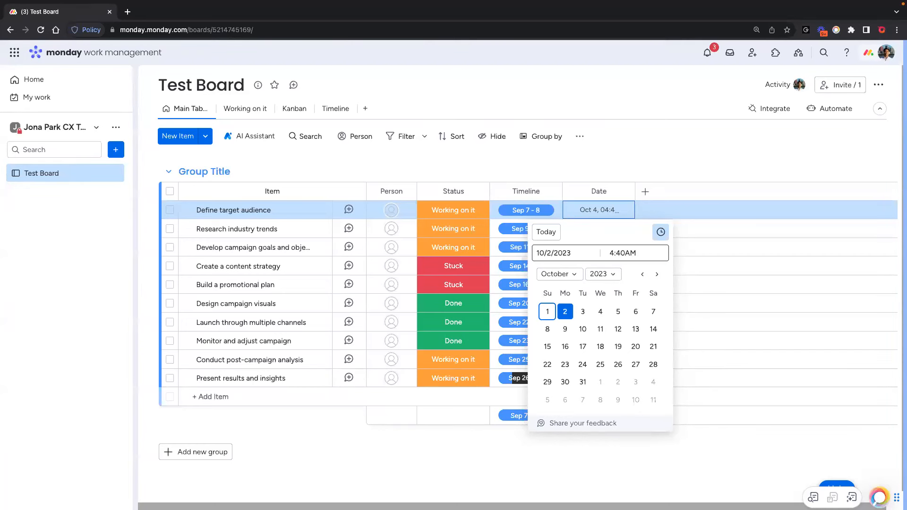
pyautogui.press('Down')
pyautogui.press('Down')
pyautogui.press('Down')
pyautogui.press('Right')
pyautogui.press('Right')
pyautogui.press('Up')
pyautogui.press('Right')
pyautogui.press('Down')
pyautogui.press('Right')
pyautogui.press('Down')
pyautogui.press('Down')
pyautogui.press('Down')
pyautogui.press('Down')
pyautogui.press('Down')
pyautogui.press('Down')
pyautogui.press('Down')
pyautogui.press('Down')
pyautogui.press('Down')
pyautogui.press('Down')
pyautogui.press('Down')
pyautogui.press('Down')
pyautogui.press('Down')
pyautogui.press('Down')
pyautogui.press('Down')
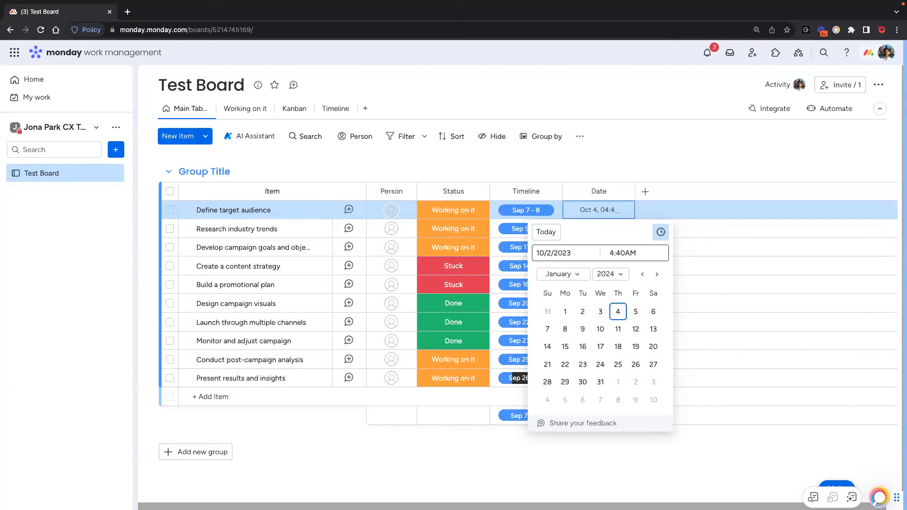
pyautogui.press('Return')
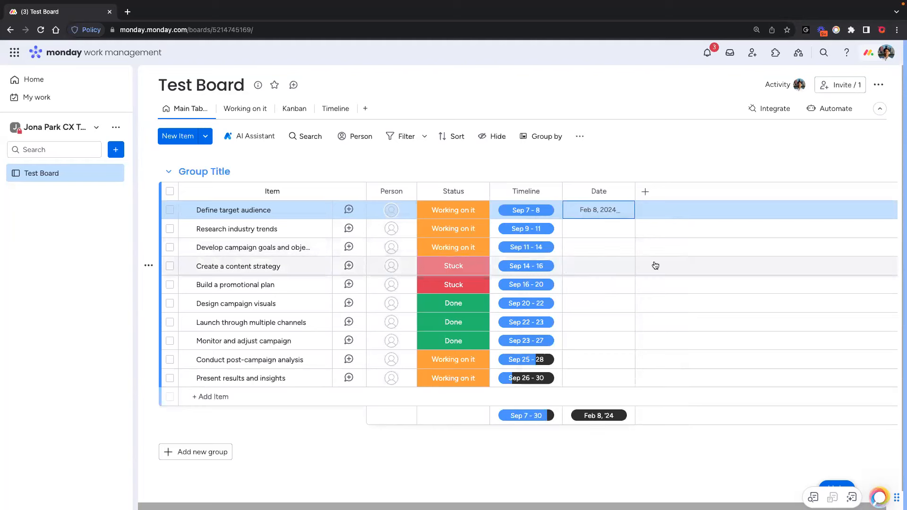
# Check the timezone, time format and date format in the profile's Language and region settings, and return to the board.
pyautogui.click(604, 210)
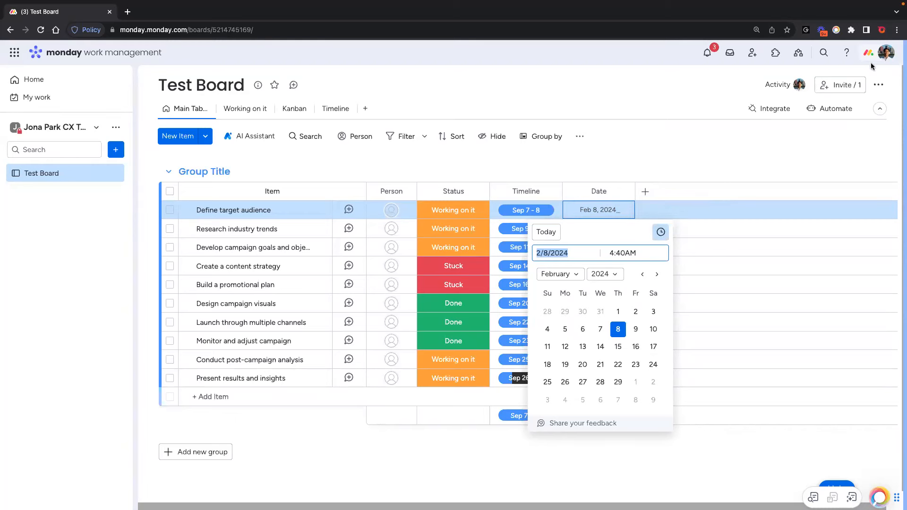
pyautogui.click(882, 59)
pyautogui.click(882, 59)
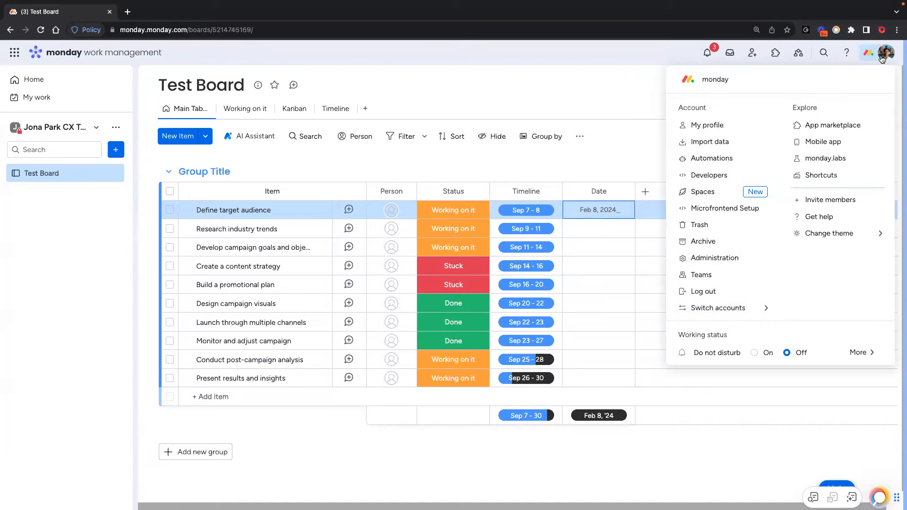
pyautogui.click(722, 127)
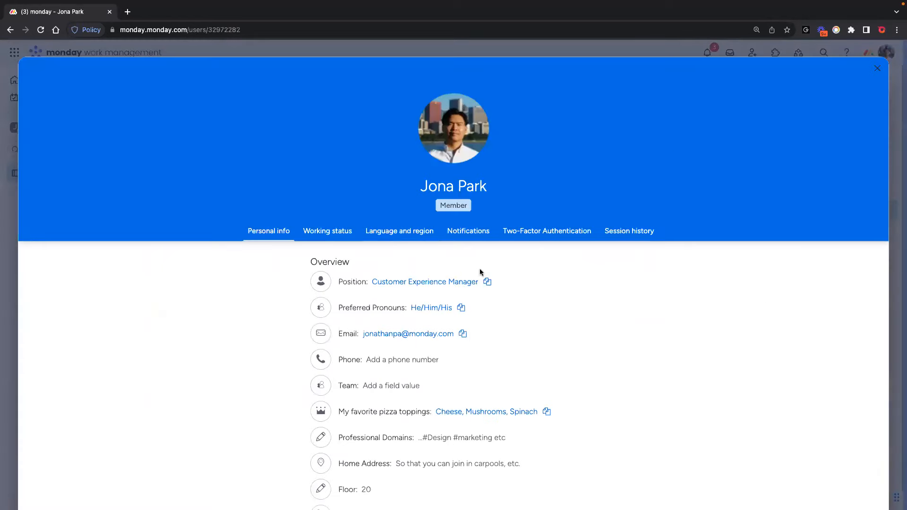
pyautogui.click(417, 232)
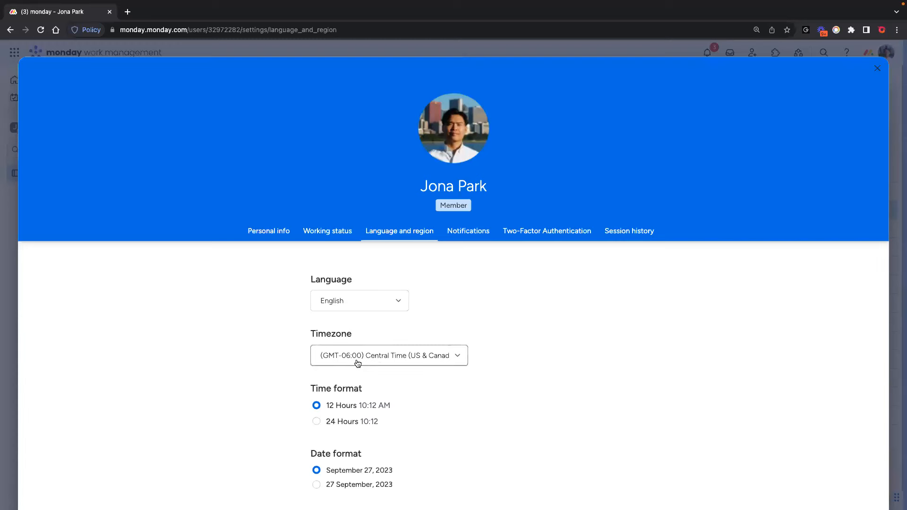
pyautogui.click(877, 69)
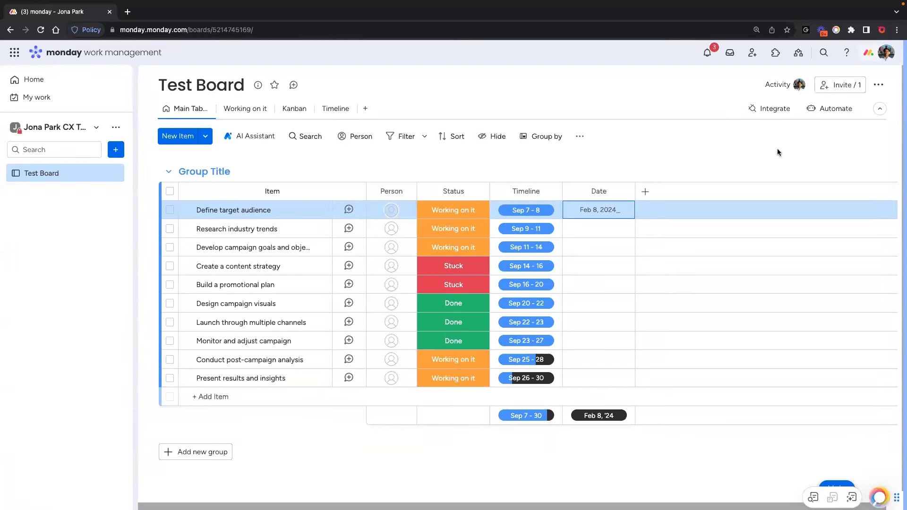
# Compare the Timeline column's date picker with the Date column's picker on the "Define target audience" item.
pyautogui.click(533, 217)
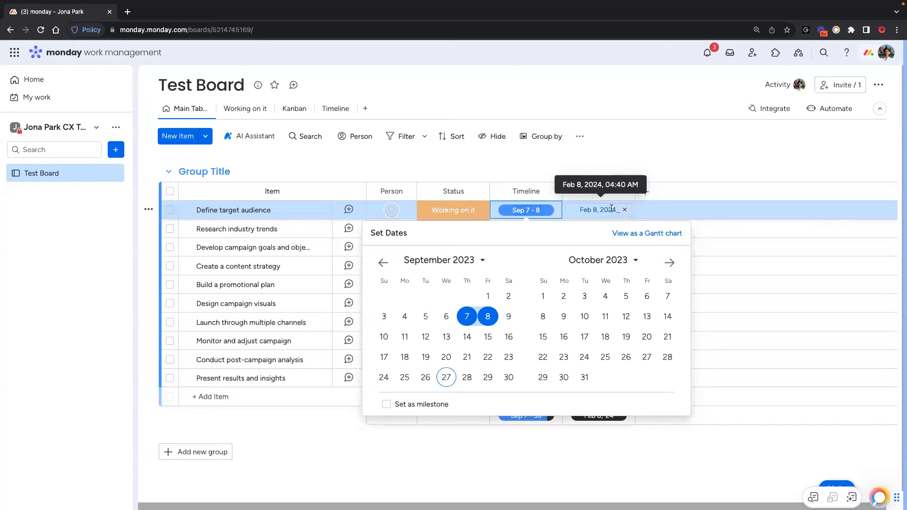
pyautogui.click(613, 211)
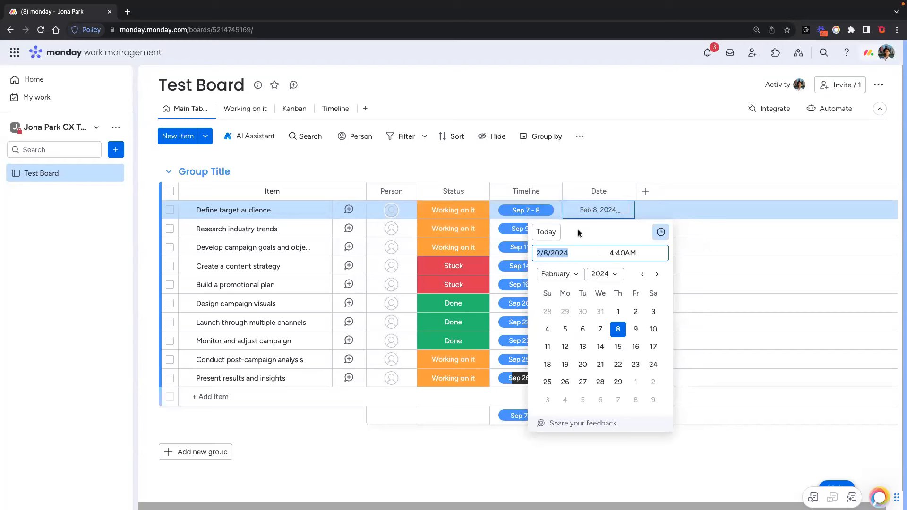
pyautogui.click(601, 211)
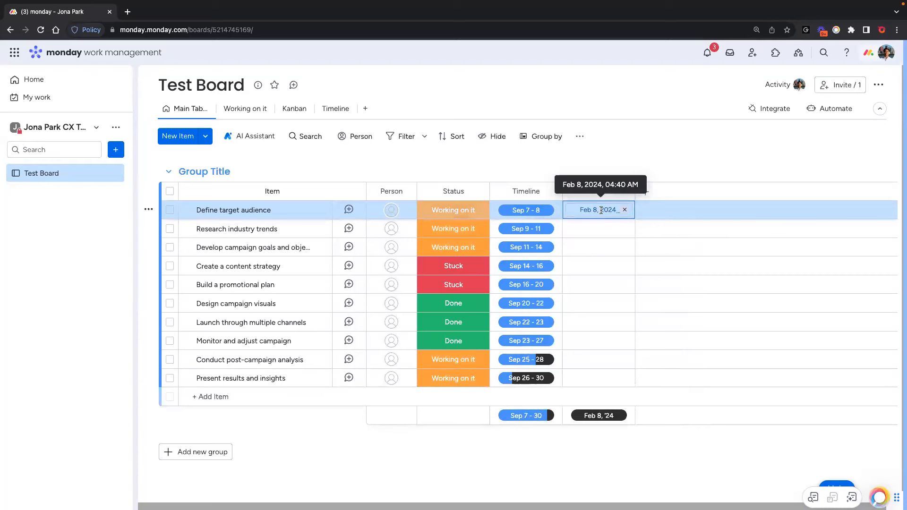
# Enter "3pm to 6pm" as the time in the "Define target audience" item's Date cell.
pyautogui.click(603, 213)
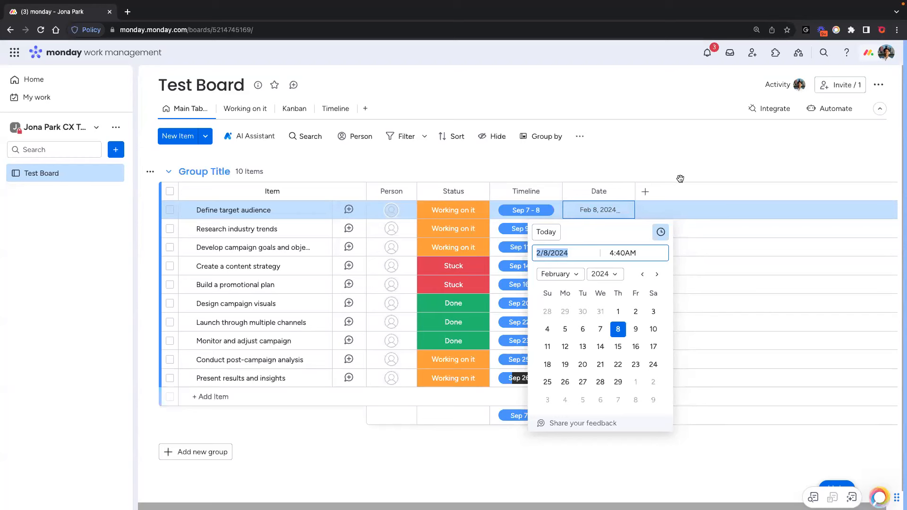
pyautogui.moveTo(610, 253); pyautogui.dragTo(621, 255)
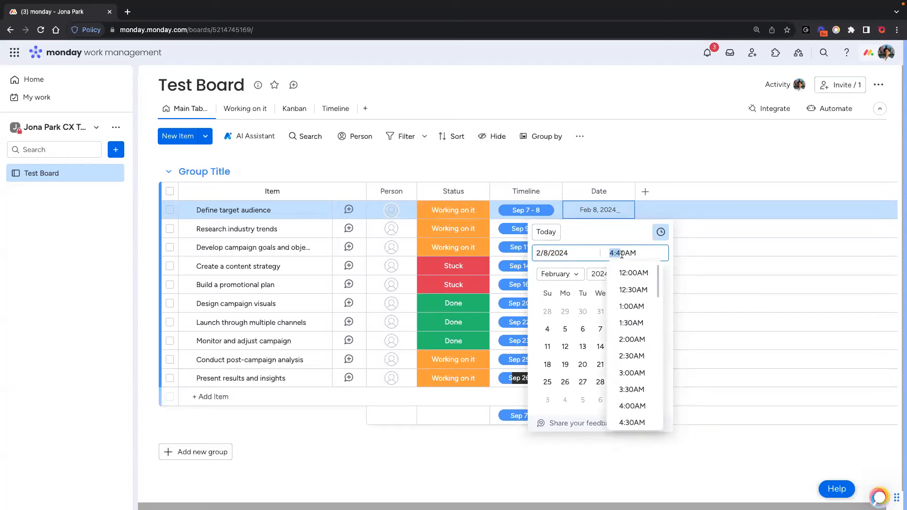
pyautogui.write('3pm')
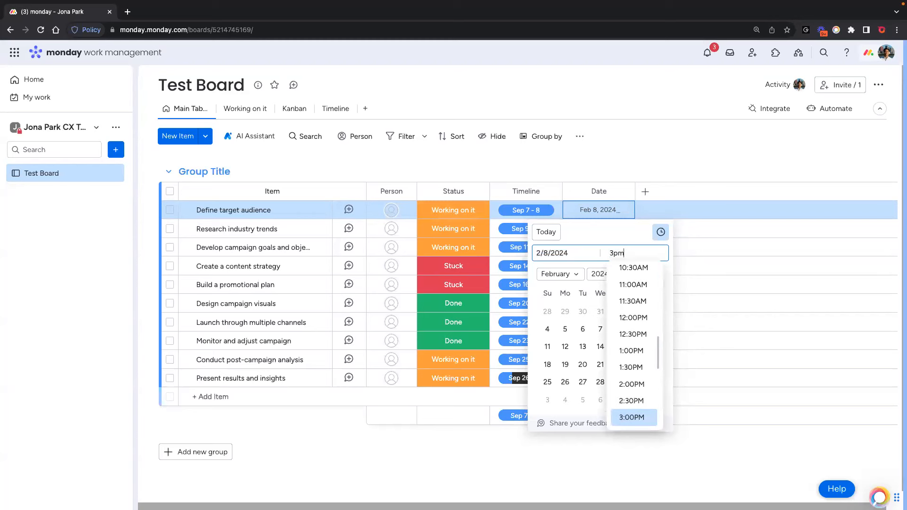
pyautogui.write(' to 6pm')
pyautogui.press('Return')
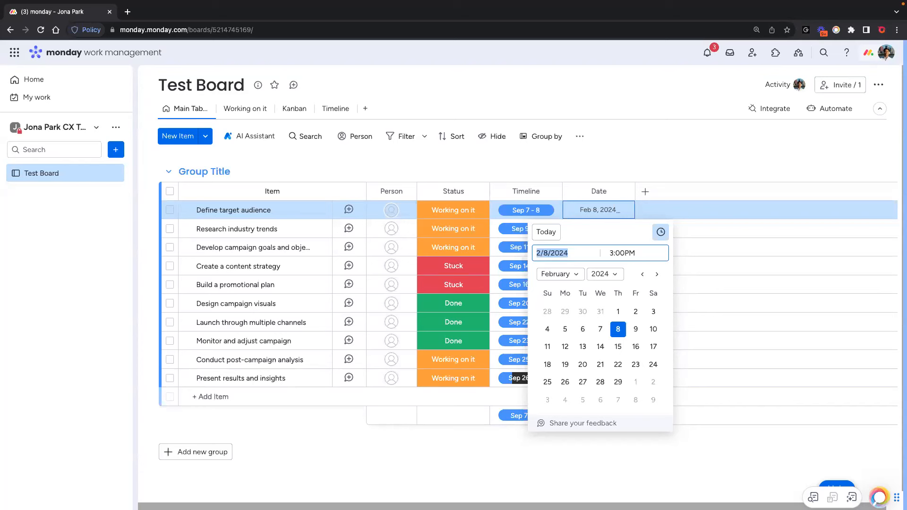
# Try setting the item's date with the phrase "1st quarter" and reopen its date picker.
pyautogui.write('1st quarter')
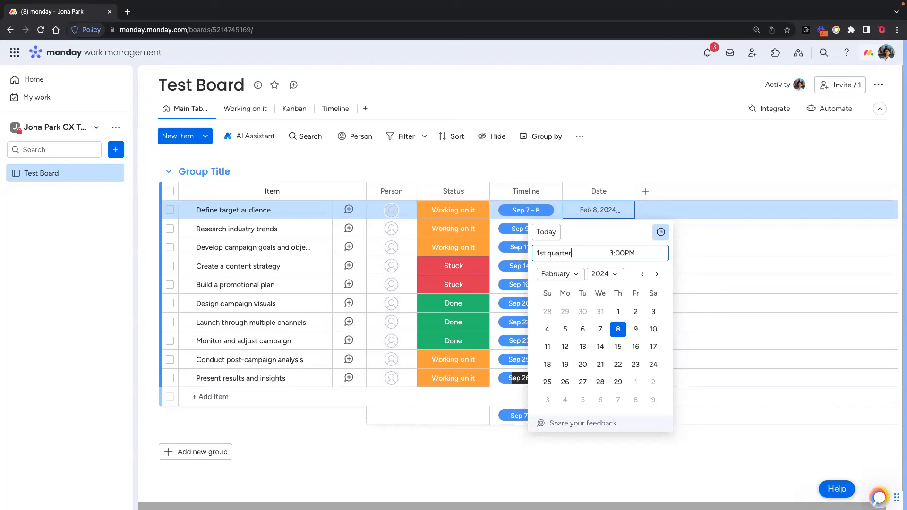
pyautogui.press('Return')
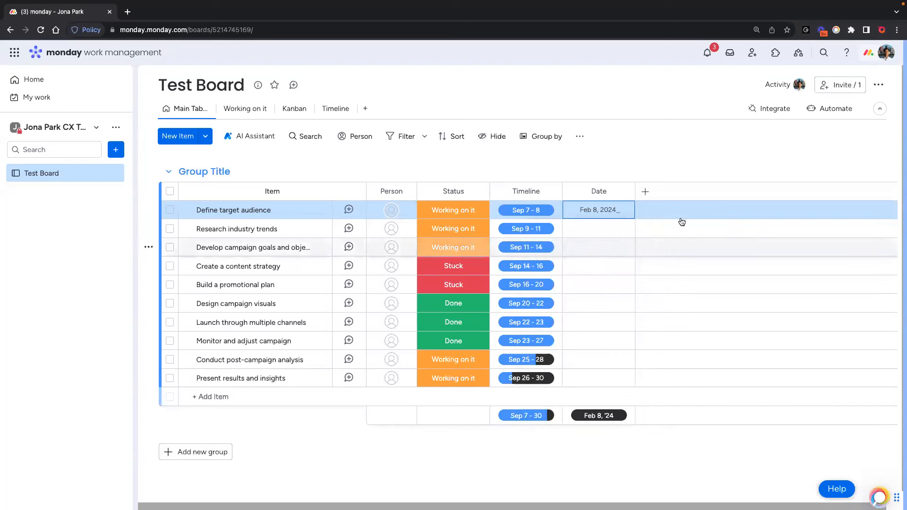
pyautogui.click(597, 211)
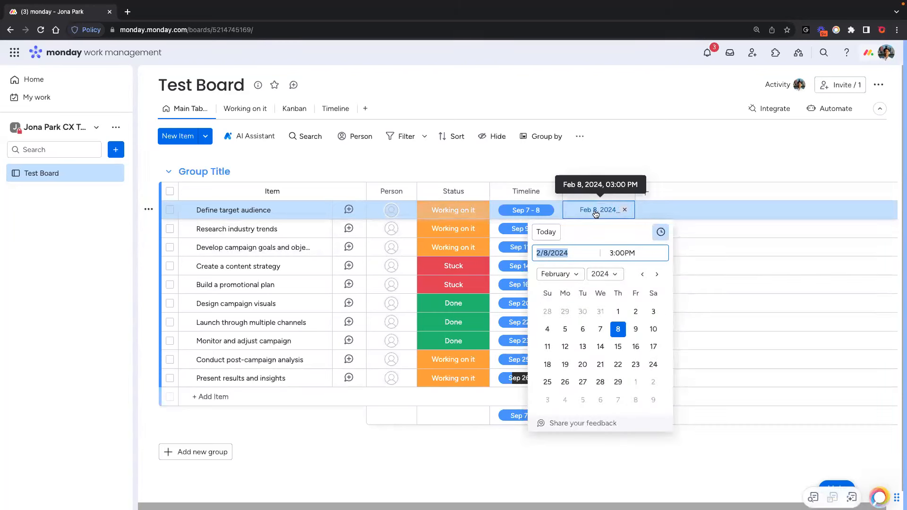
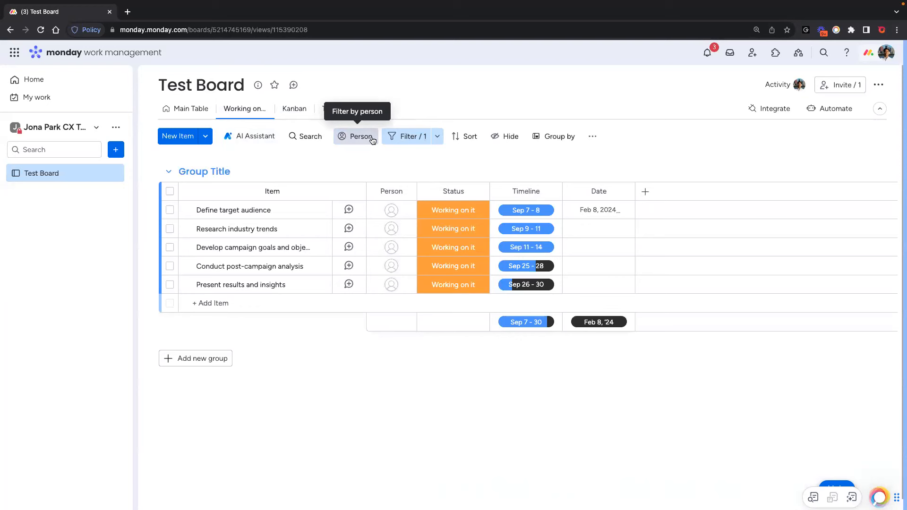
# Lock the board's "Working on it" view so that only board owners can edit it.
pyautogui.scroll(-1, 412, 168)
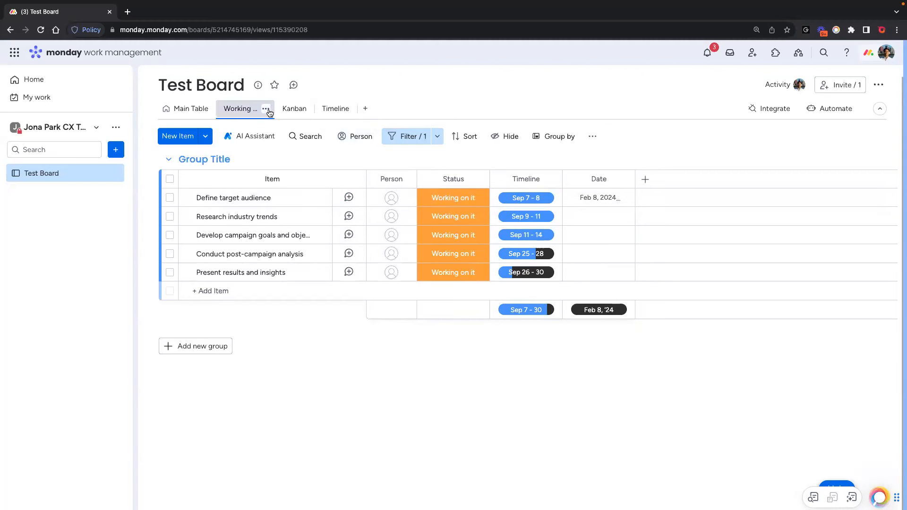
pyautogui.click(266, 110)
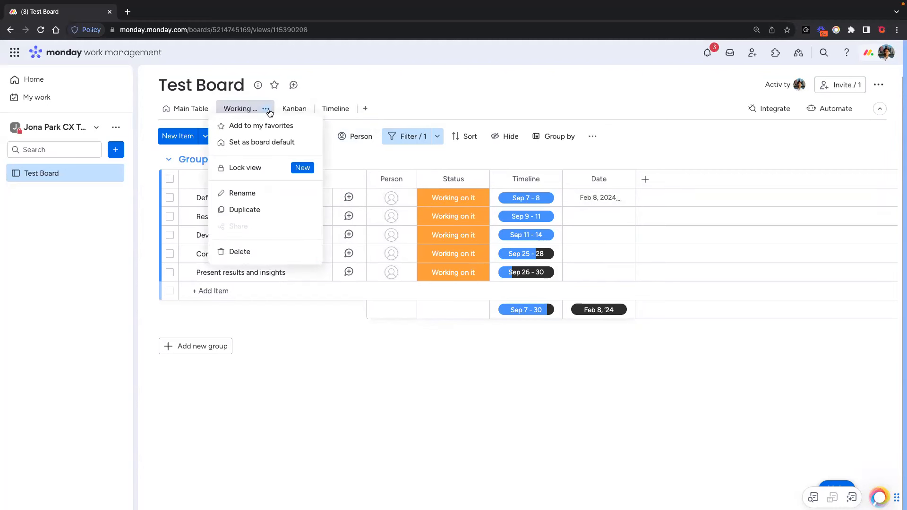
pyautogui.click(260, 169)
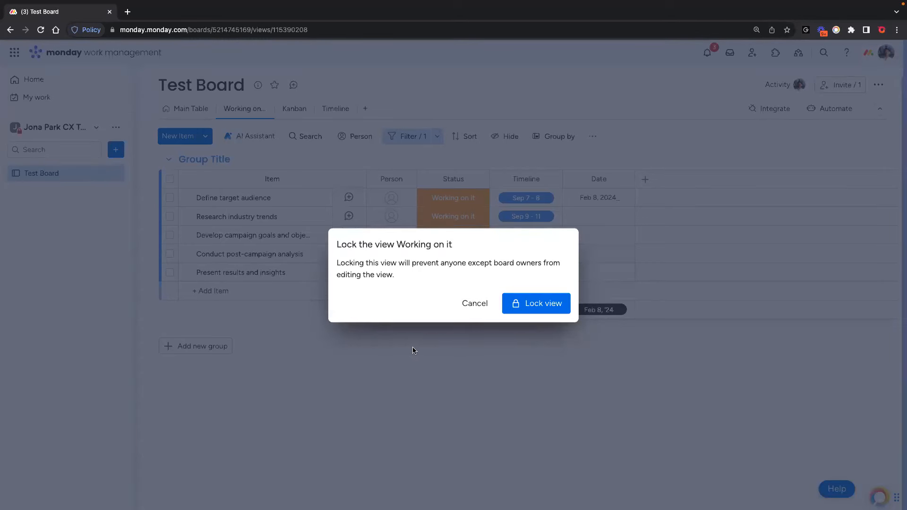
pyautogui.click(535, 307)
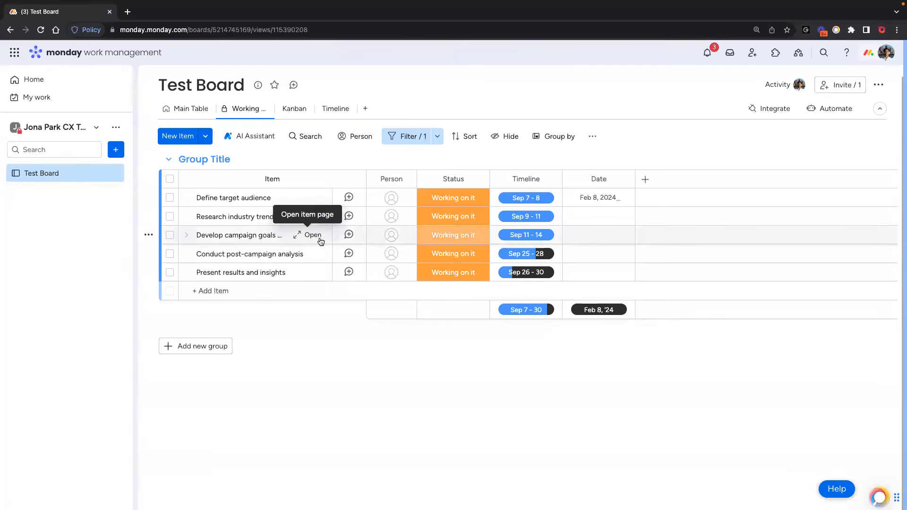
# Examine the quick filters, additional display options and view actions of the locked "Working on it" view without changing them.
pyautogui.click(411, 137)
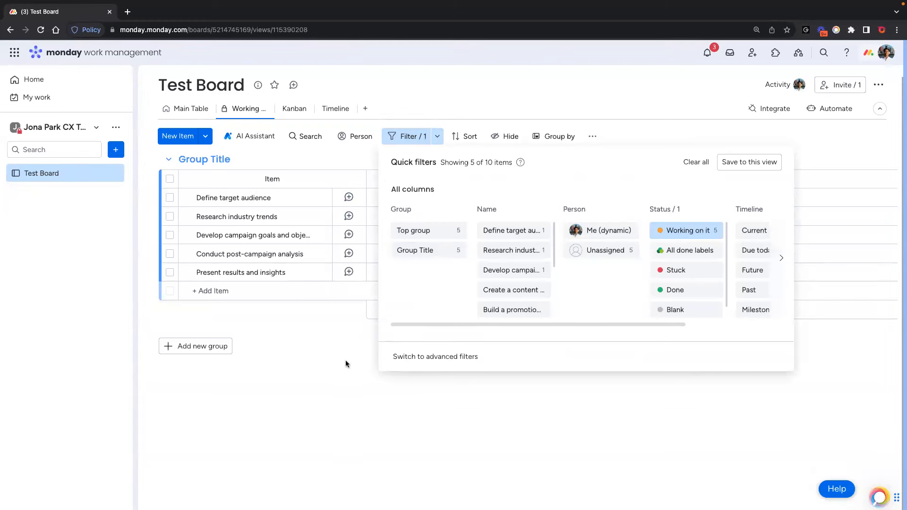
pyautogui.click(345, 372)
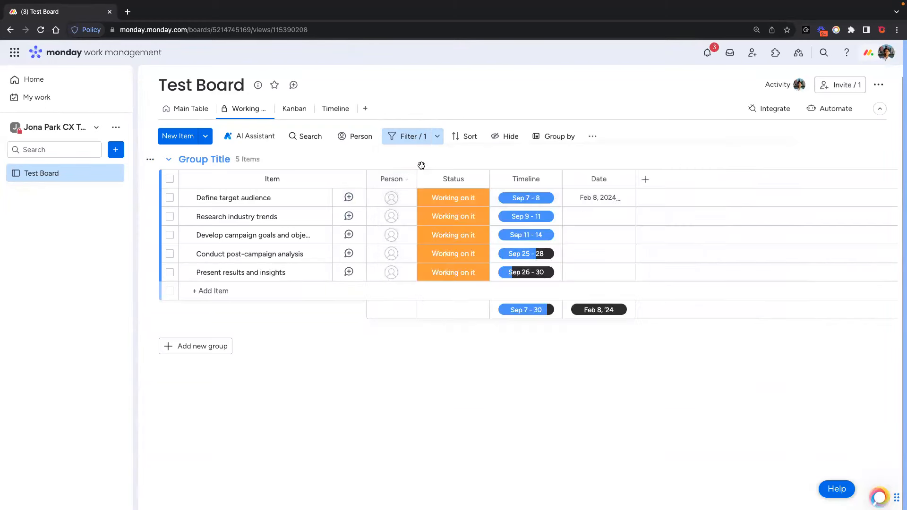
pyautogui.moveTo(435, 179)
pyautogui.mouseDown()
pyautogui.moveTo(521, 185)
pyautogui.moveTo(433, 179)
pyautogui.mouseUp()
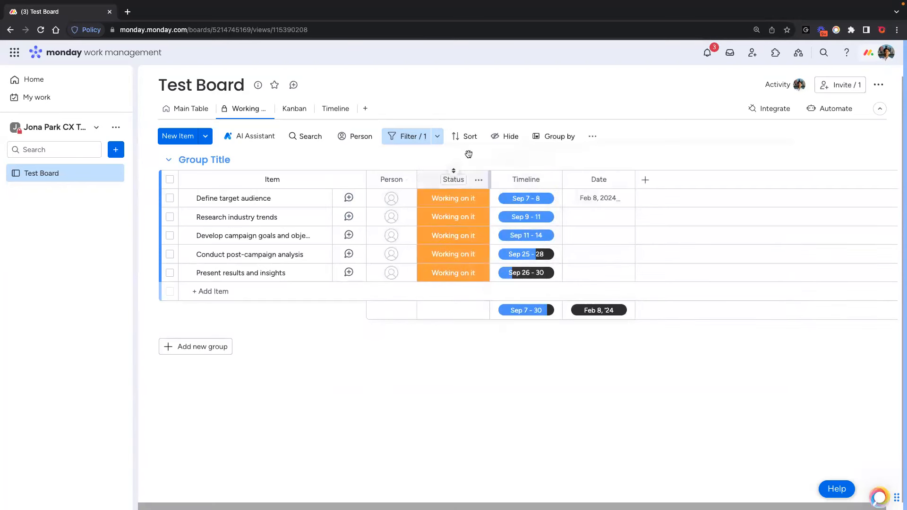
pyautogui.click(593, 136)
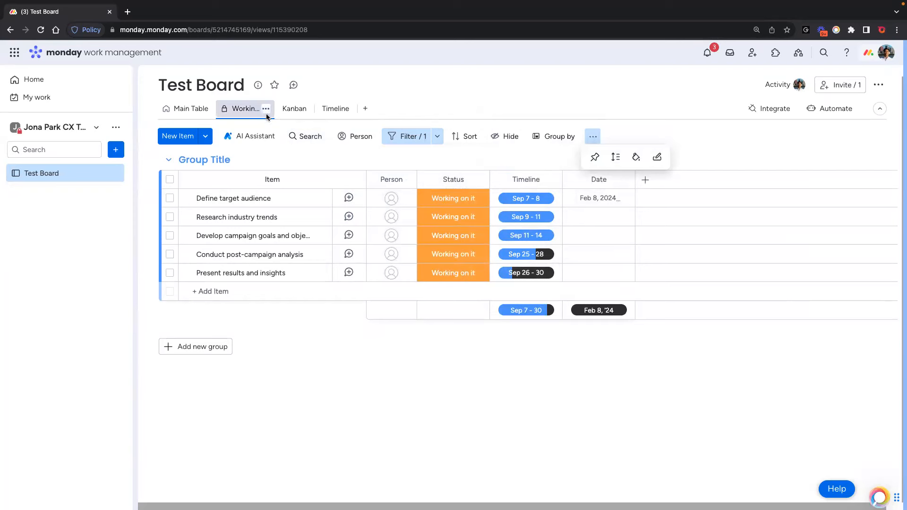
pyautogui.click(266, 109)
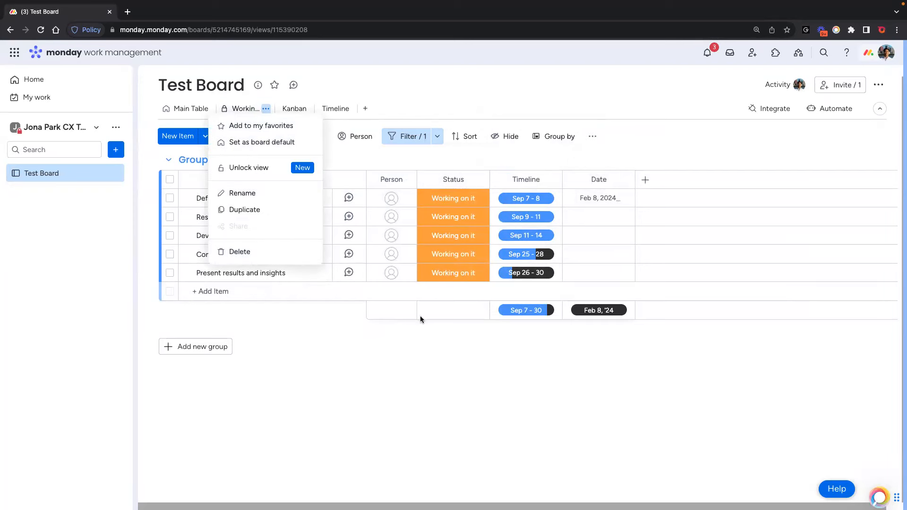
pyautogui.click(427, 338)
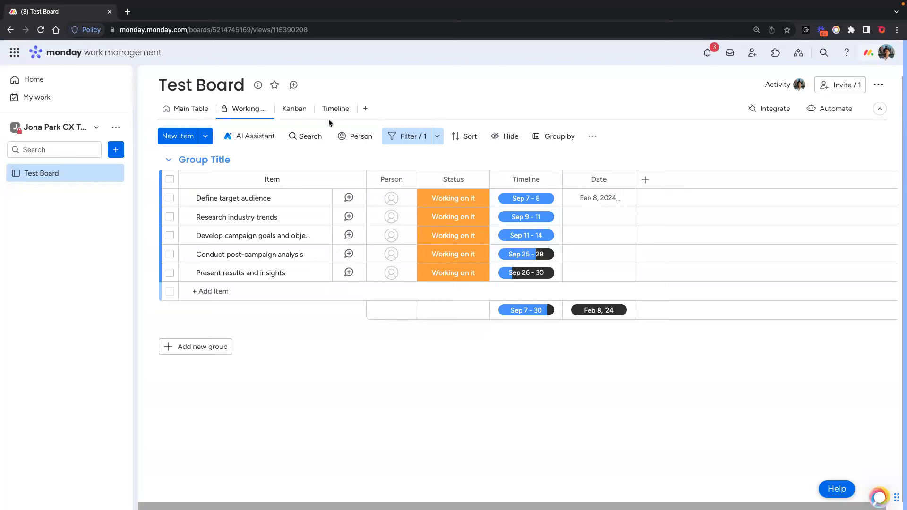
# Switch to the Availability Management board's Workload view and open its Effort and Capacity settings.
pyautogui.hotkey('ctrl', 'Left')
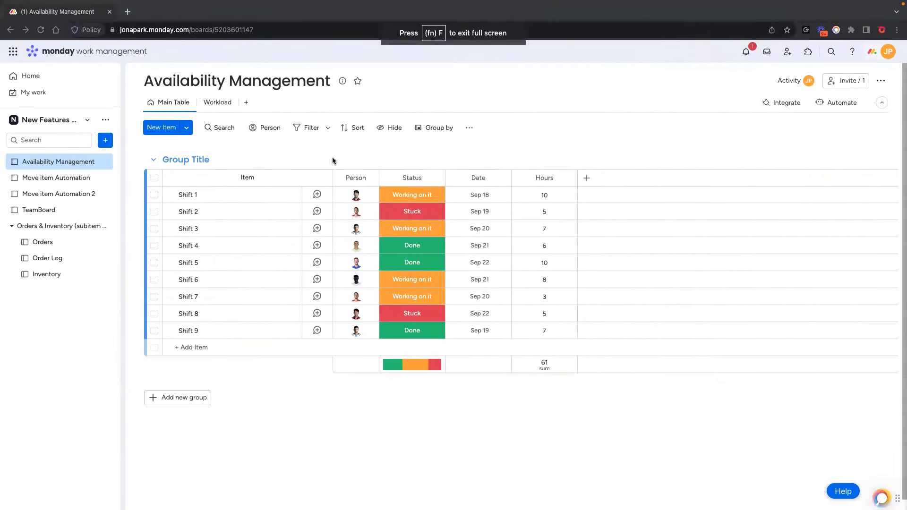
pyautogui.click(218, 102)
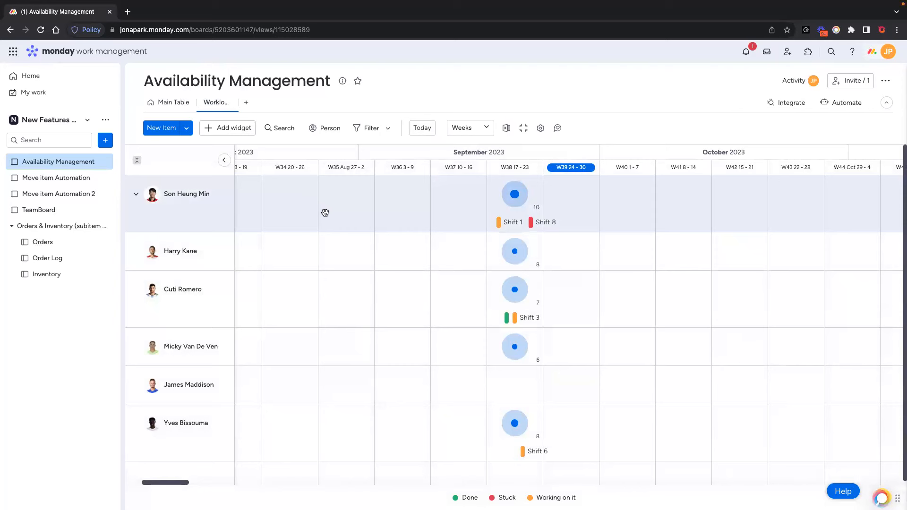
pyautogui.hscroll(-2, 326, 212)
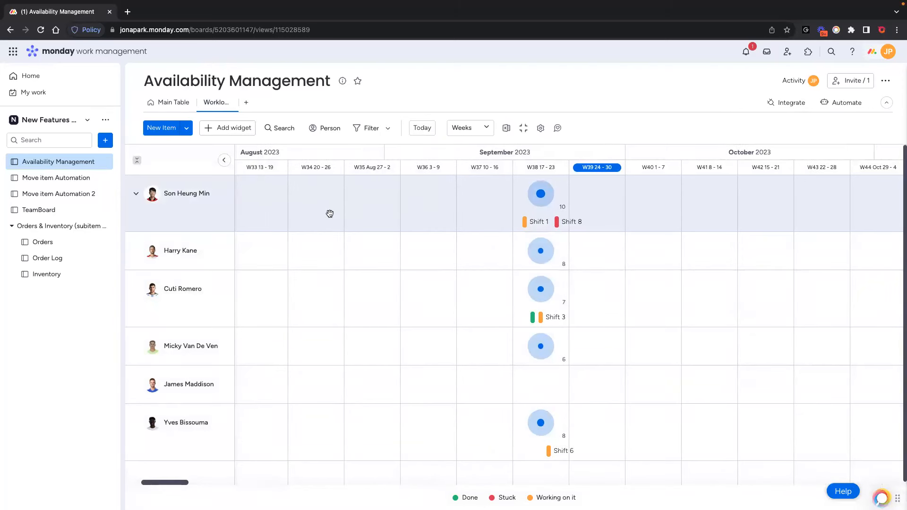
pyautogui.scroll(-1, 330, 213)
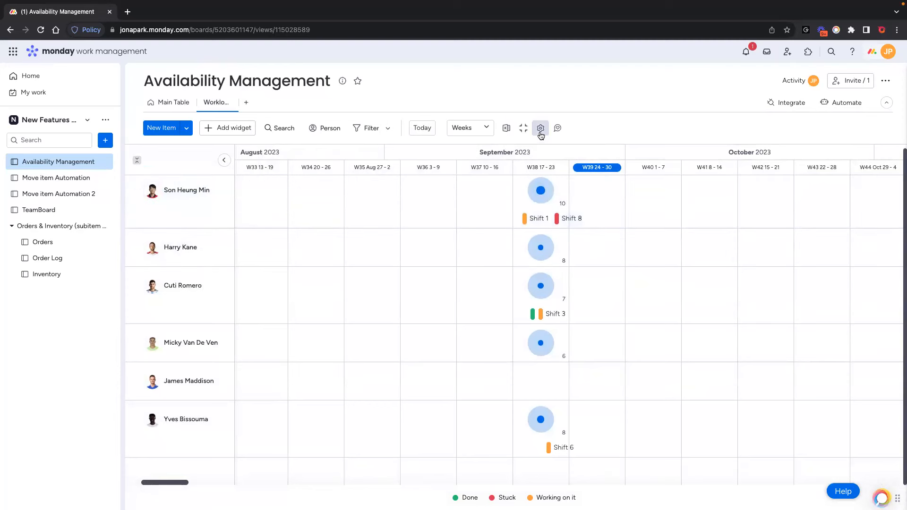
pyautogui.click(541, 129)
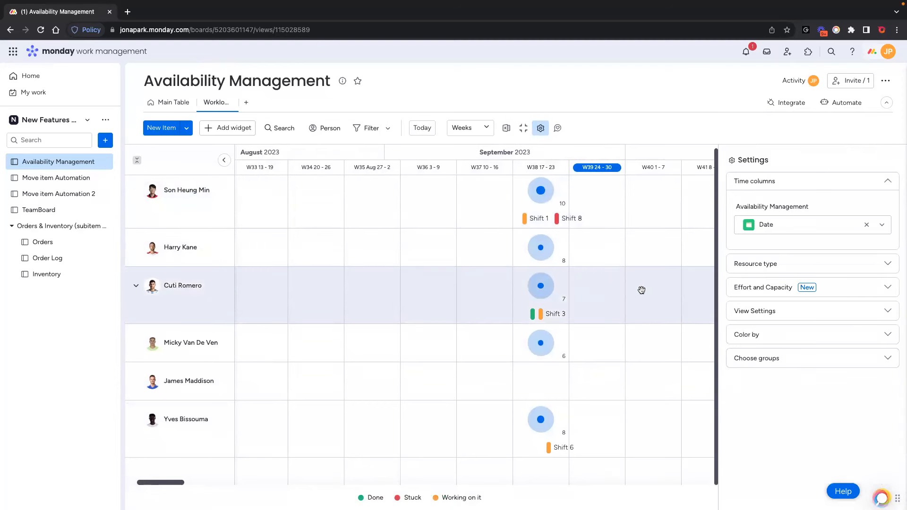
pyautogui.click(763, 288)
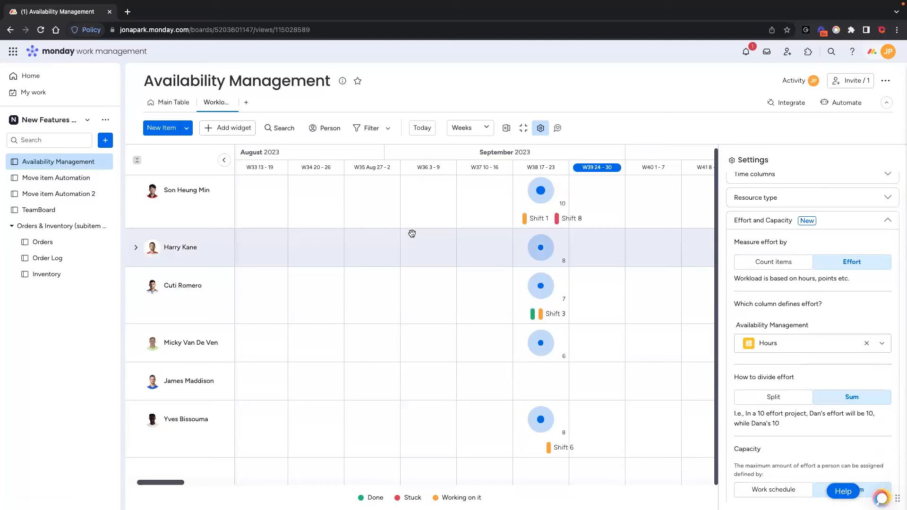
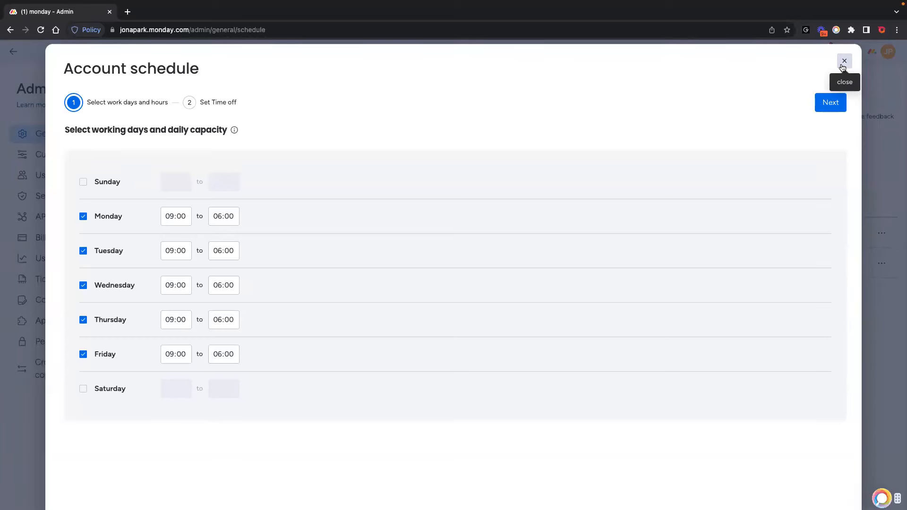
# Open the Tottenham Hotspur work schedule's time-off calendar and inspect the Independence Day entry on 4 July.
pyautogui.click(844, 62)
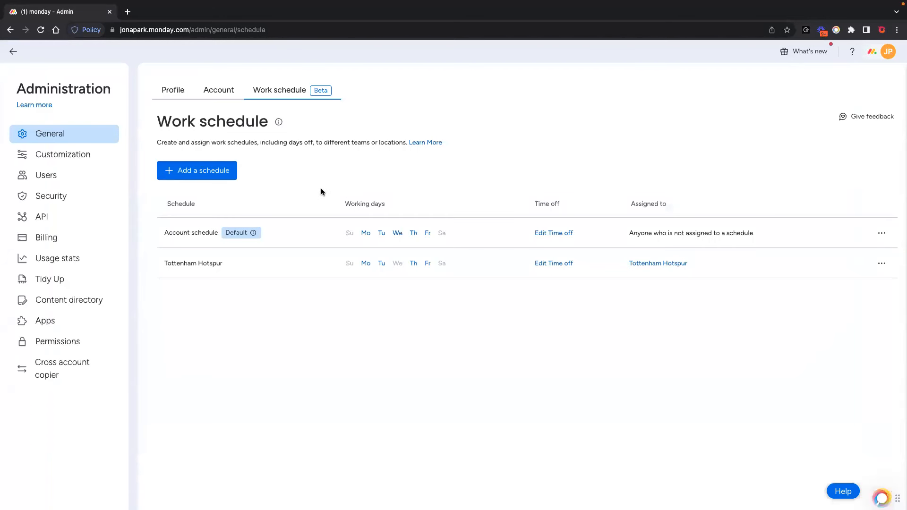
pyautogui.click(201, 263)
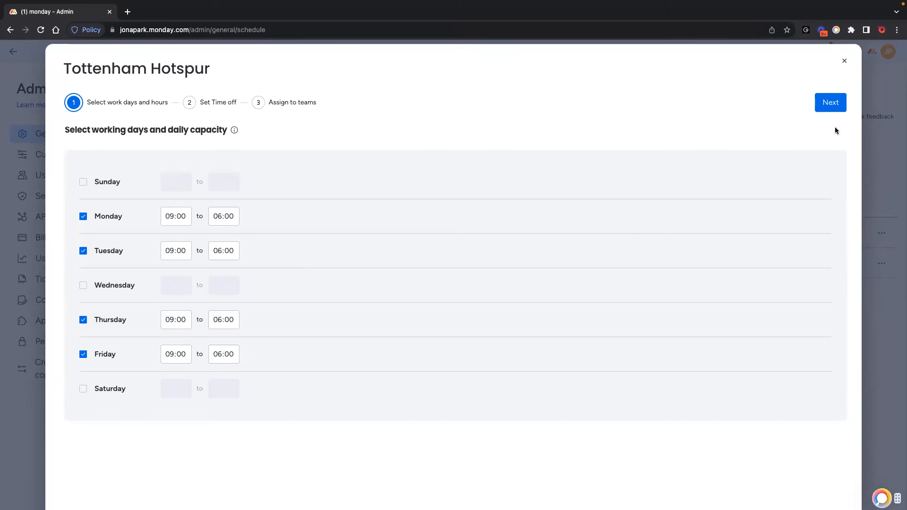
pyautogui.click(830, 102)
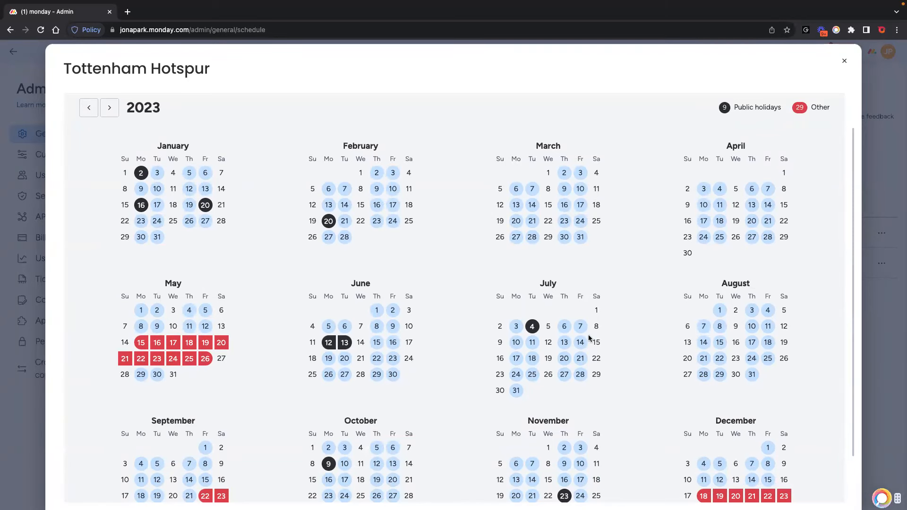
pyautogui.moveTo(535, 331)
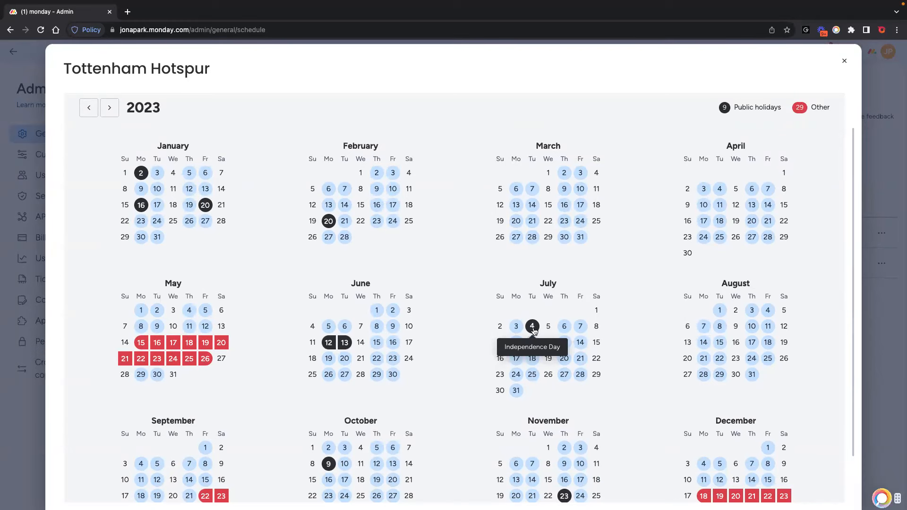
pyautogui.click(533, 328)
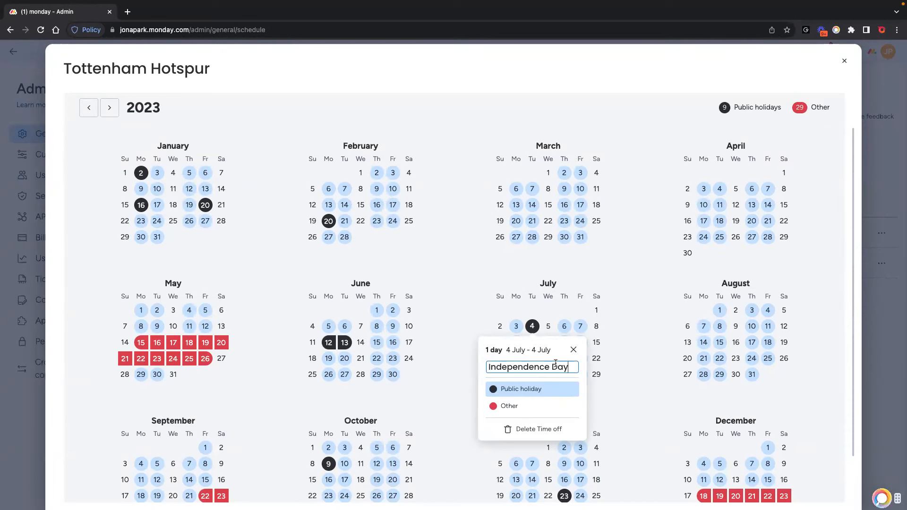
pyautogui.click(637, 346)
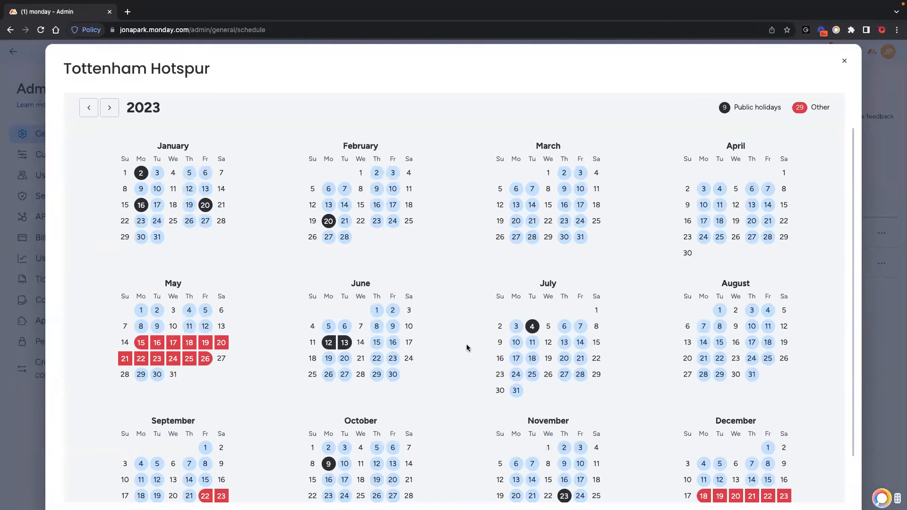
# Mark 22–23 June 2023 as Other time off in the Tottenham Hotspur schedule and close the schedule.
pyautogui.scroll(-1, 449, 349)
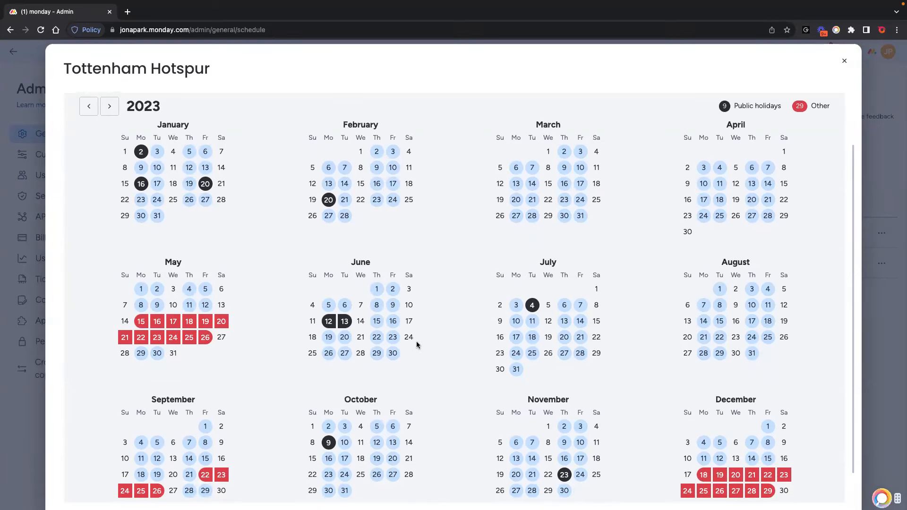
pyautogui.moveTo(380, 339); pyautogui.dragTo(393, 338)
pyautogui.click(413, 443)
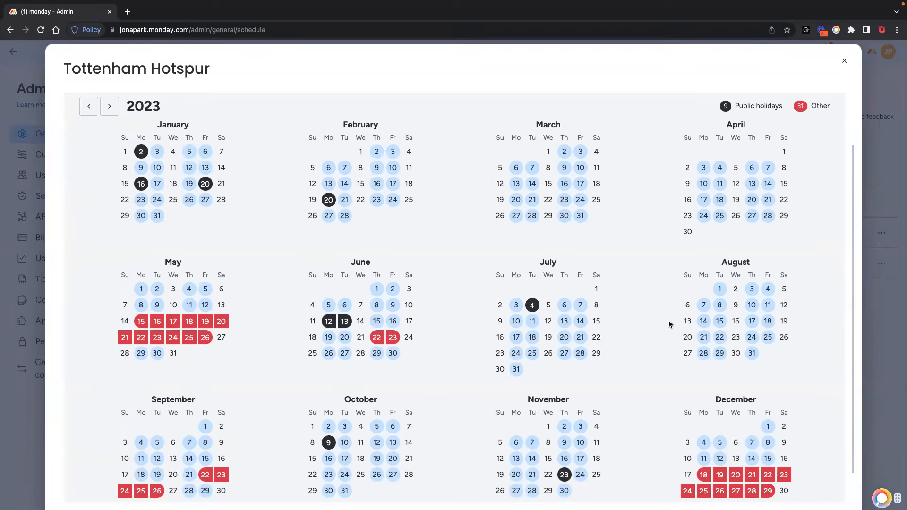
pyautogui.click(844, 60)
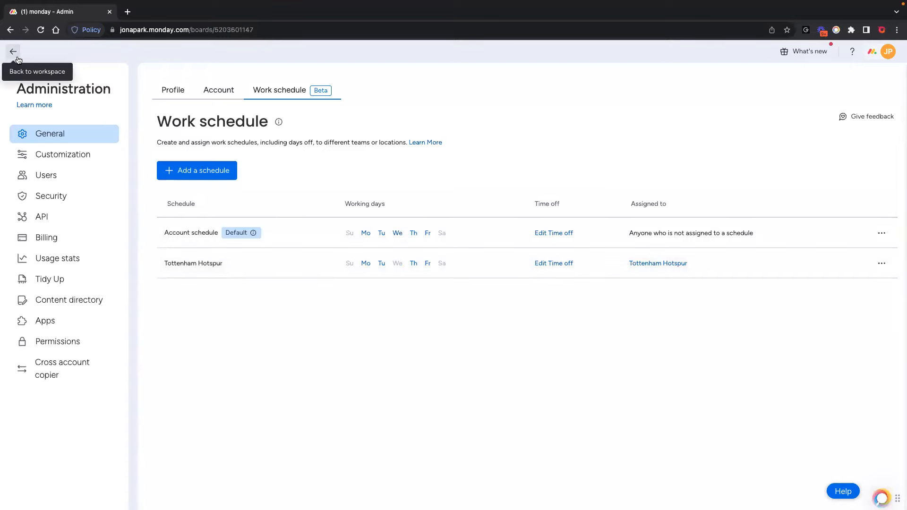
# Show the Availability Management board's Workload view in days and check the alert above Shift 8 on Friday, September 22.
pyautogui.click(14, 52)
pyautogui.click(213, 104)
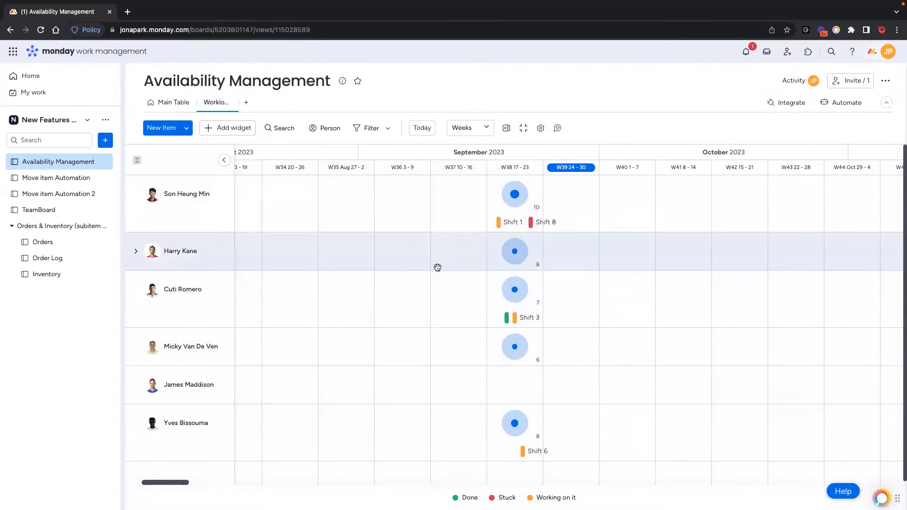
pyautogui.click(470, 128)
pyautogui.click(465, 150)
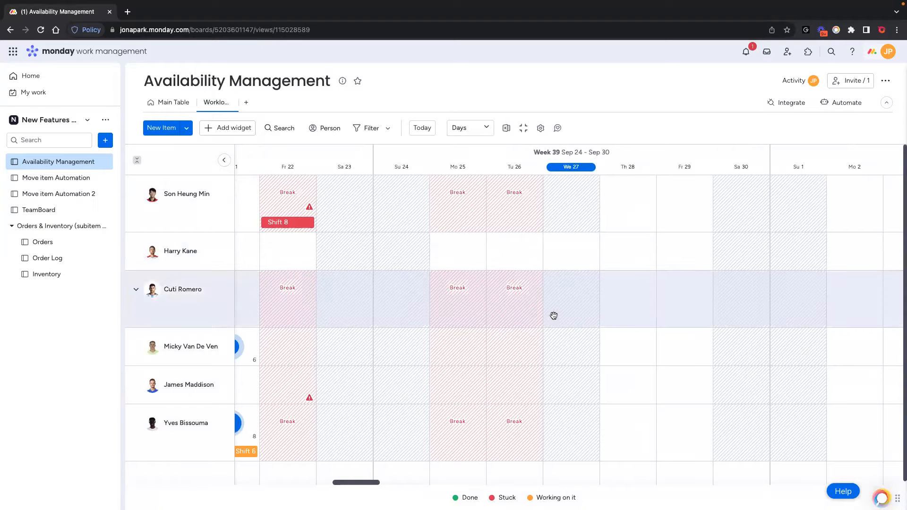
pyautogui.hscroll(-6, 549, 314)
pyautogui.hscroll(-3, 548, 313)
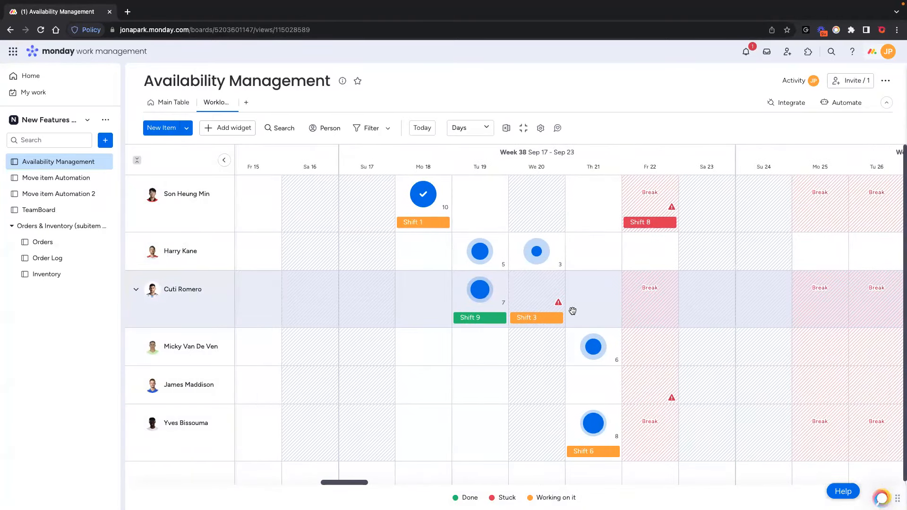
pyautogui.hscroll(-1, 572, 311)
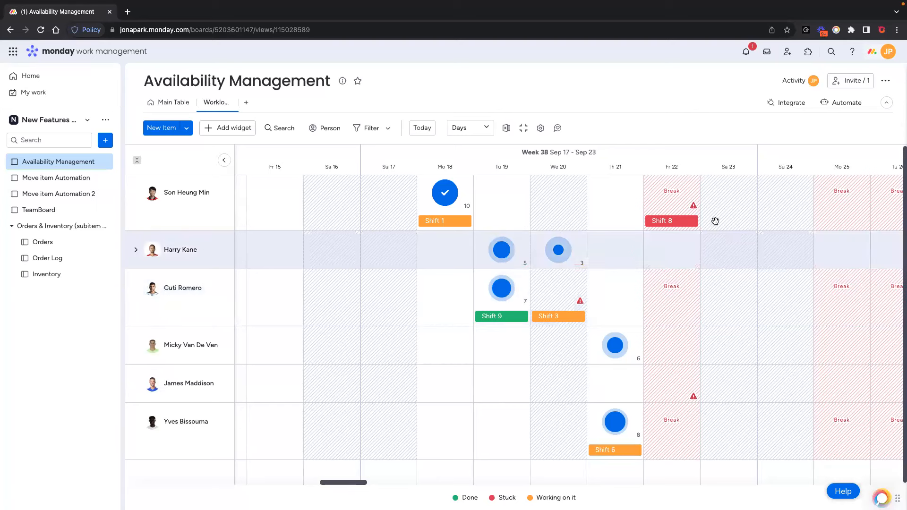
pyautogui.moveTo(695, 209)
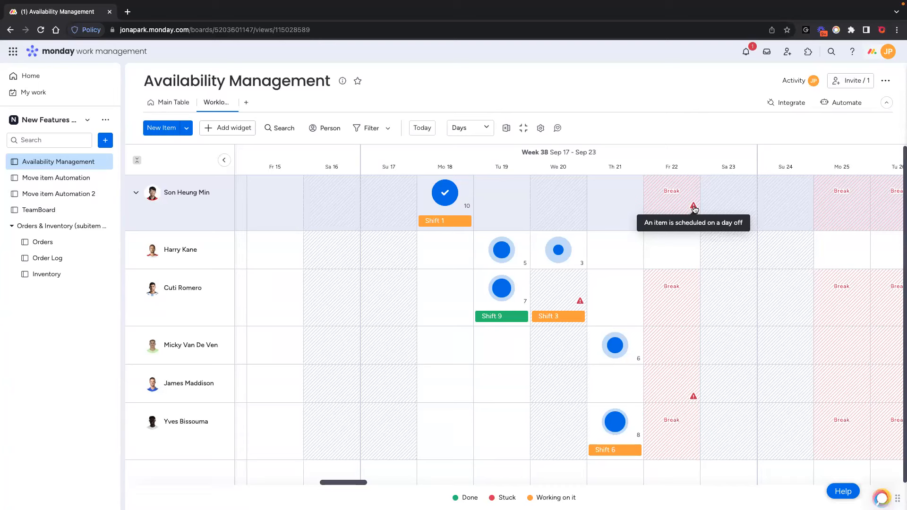
# Set the Workload view's capacity to be defined by Work schedule in the Effort and Capacity settings.
pyautogui.click(541, 129)
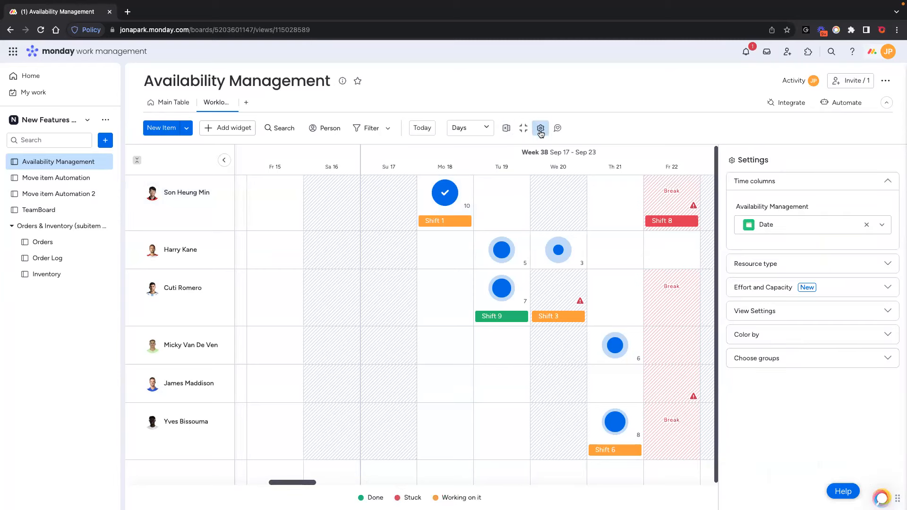
pyautogui.click(760, 288)
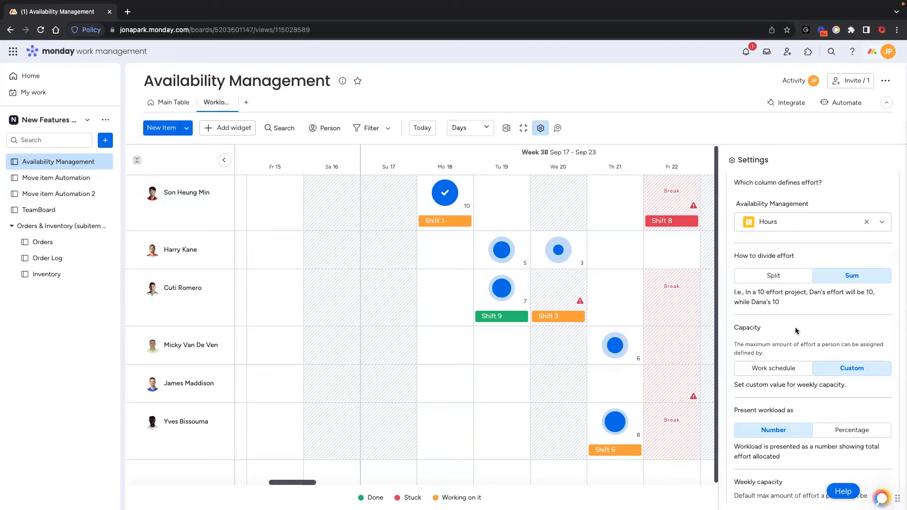
pyautogui.scroll(-1, 795, 327)
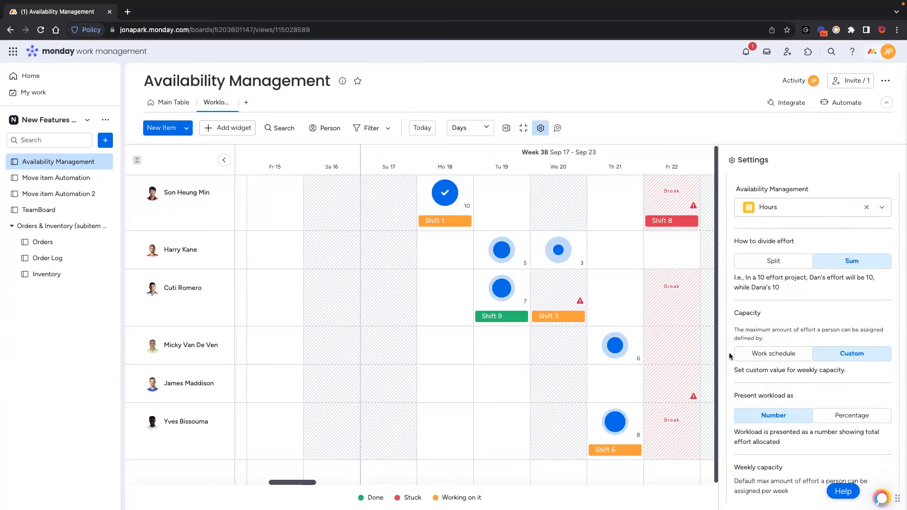
pyautogui.click(772, 355)
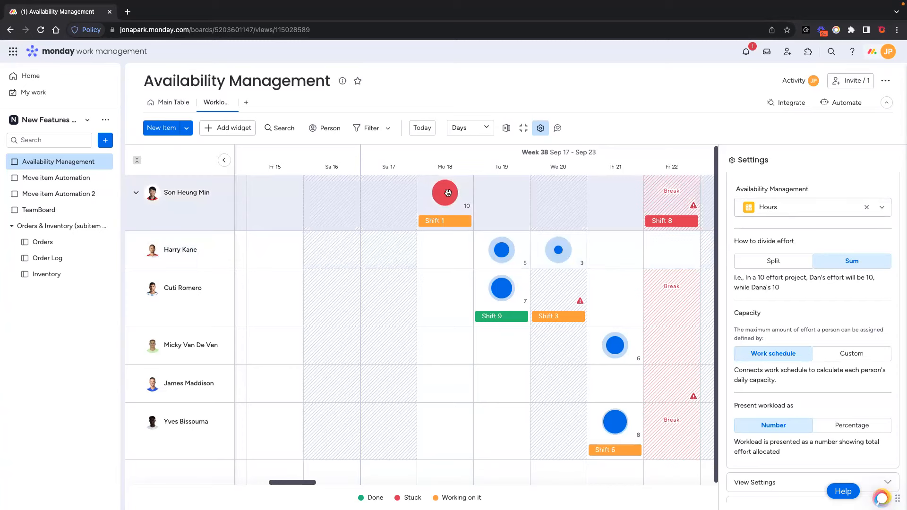
# Inspect Shift 1's item details and the assigned effort against capacity for Monday, September 18.
pyautogui.moveTo(448, 191)
pyautogui.click(445, 221)
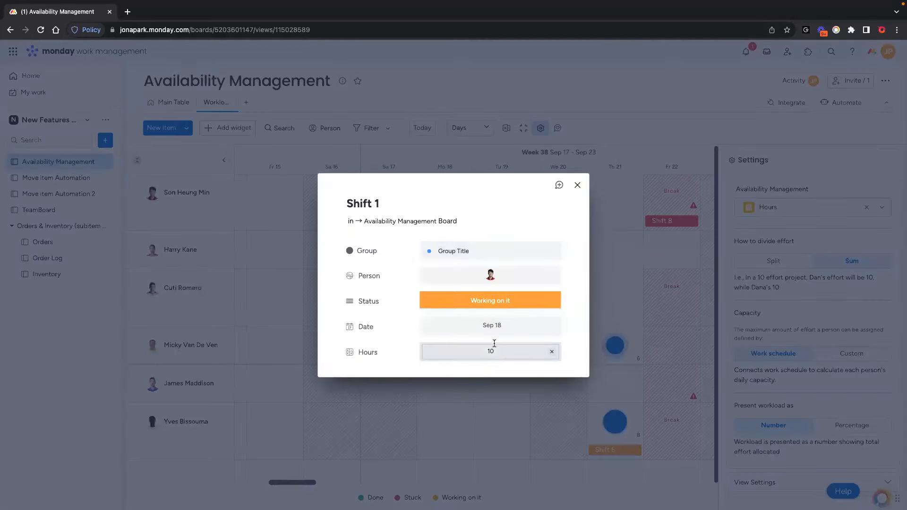
pyautogui.click(579, 185)
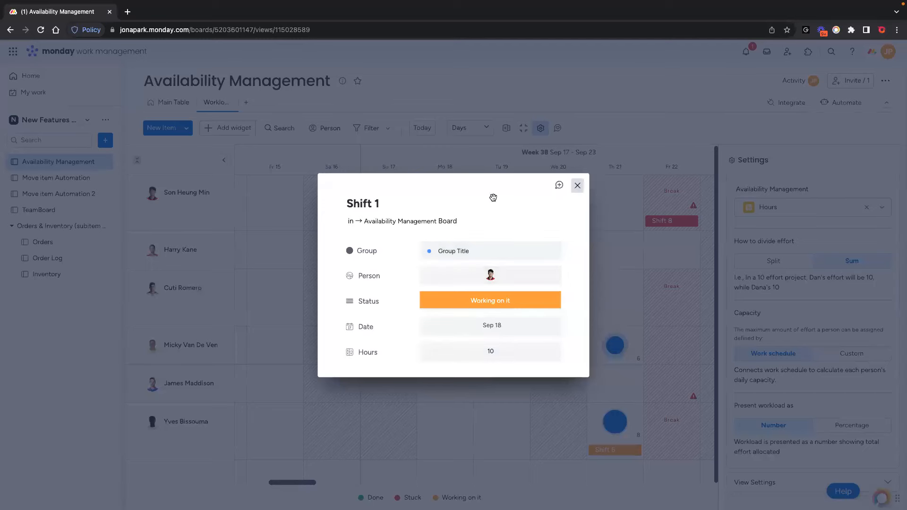
pyautogui.moveTo(450, 196)
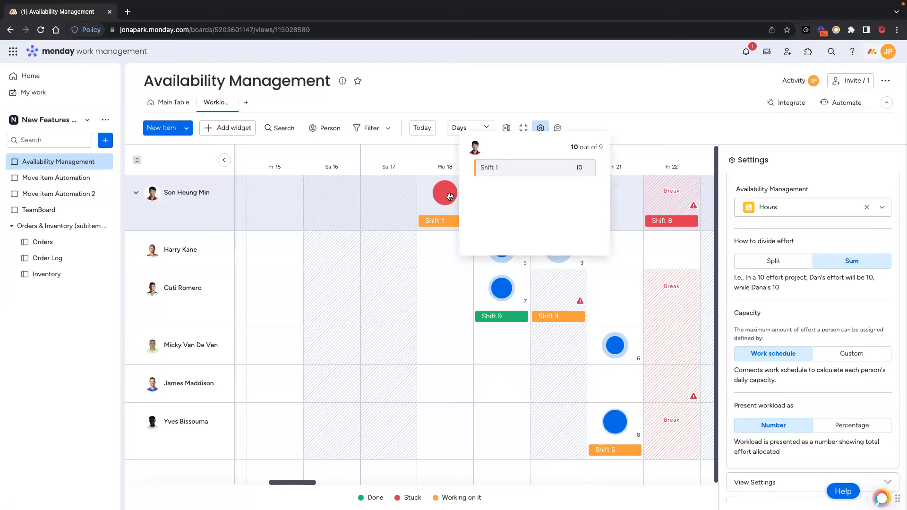
# Set the Workload view's capacity to Custom and select the default weekly capacity value for editing.
pyautogui.scroll(-1, 815, 360)
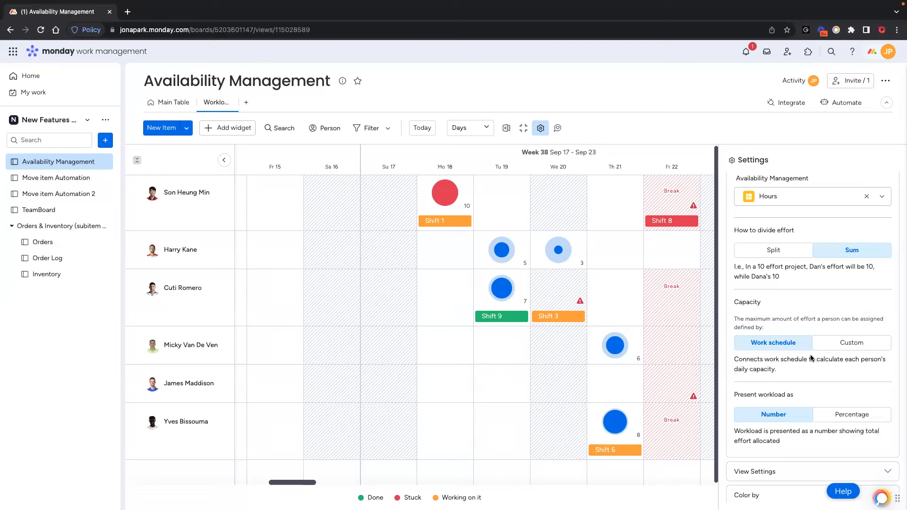
pyautogui.scroll(-2, 808, 359)
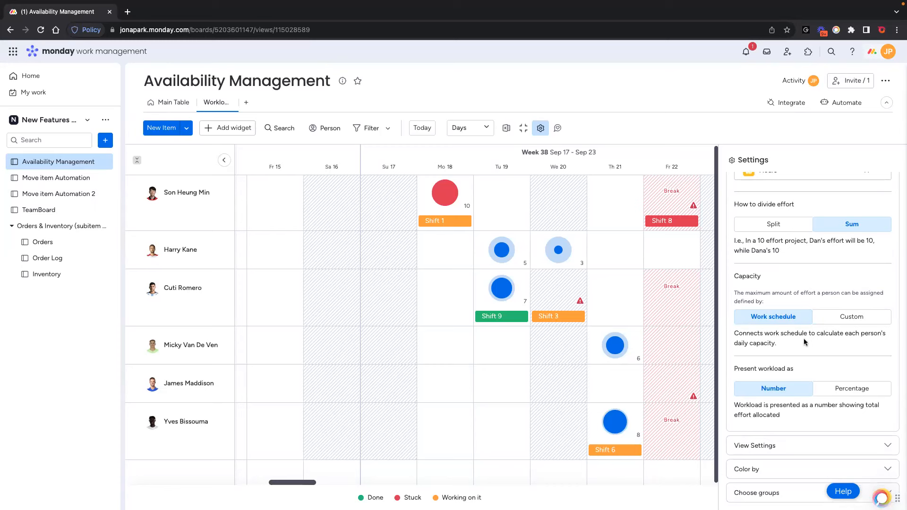
pyautogui.click(841, 318)
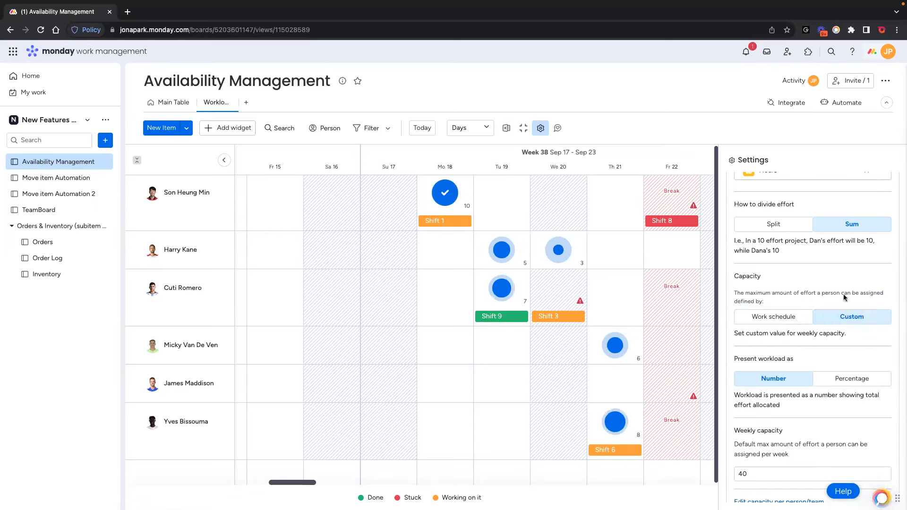
pyautogui.scroll(-1, 767, 323)
pyautogui.scroll(-2, 767, 322)
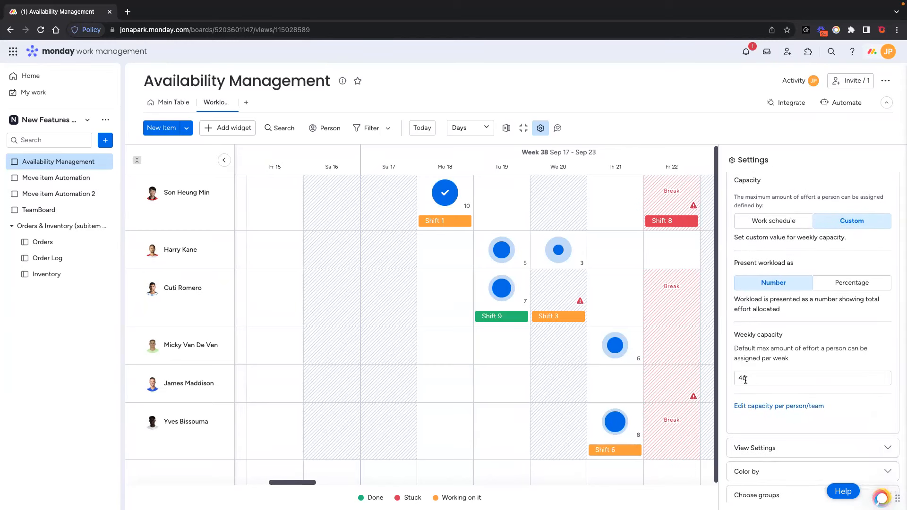
pyautogui.doubleClick(751, 380)
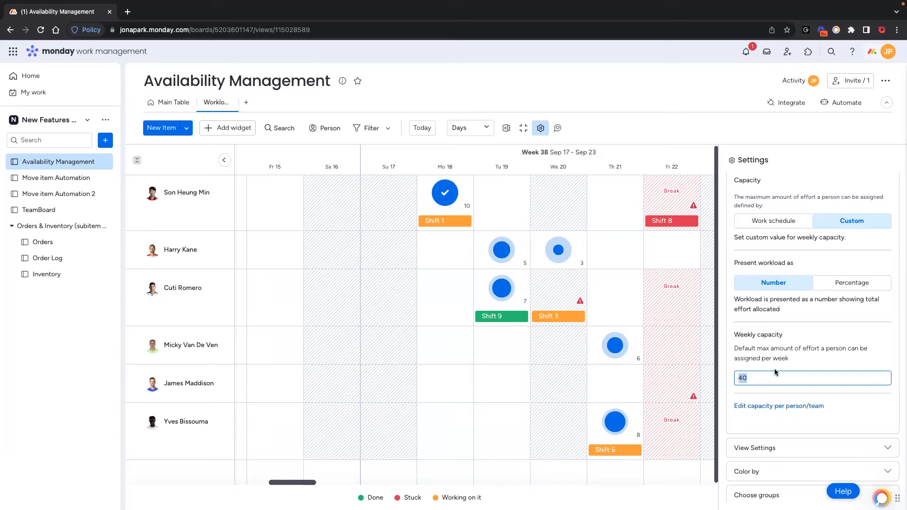
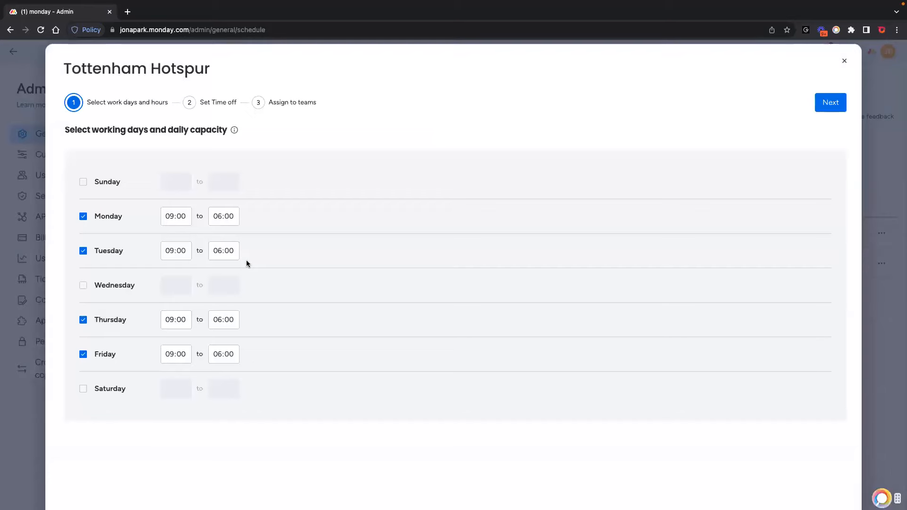
# Try assigning the Bayern Munich team to the Tottenham Hotspur schedule and close it without finishing.
pyautogui.click(280, 103)
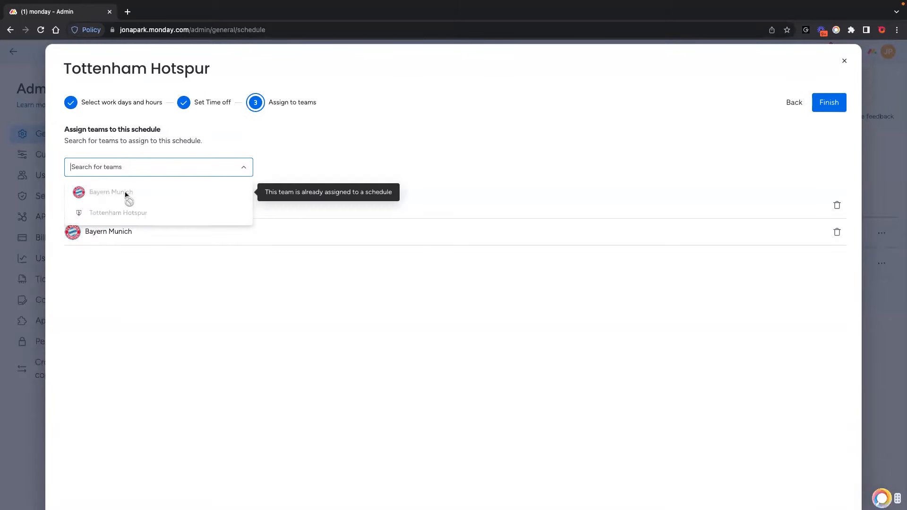
pyautogui.click(838, 232)
pyautogui.click(534, 308)
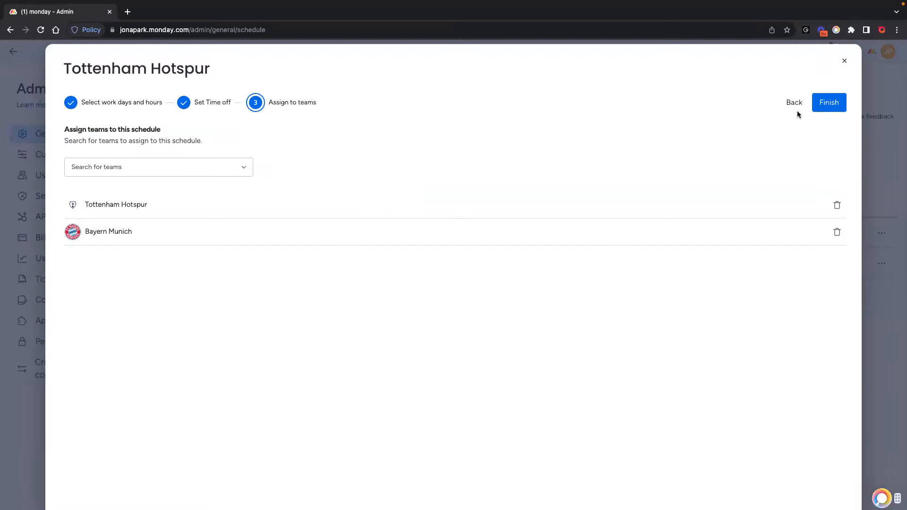
pyautogui.click(845, 60)
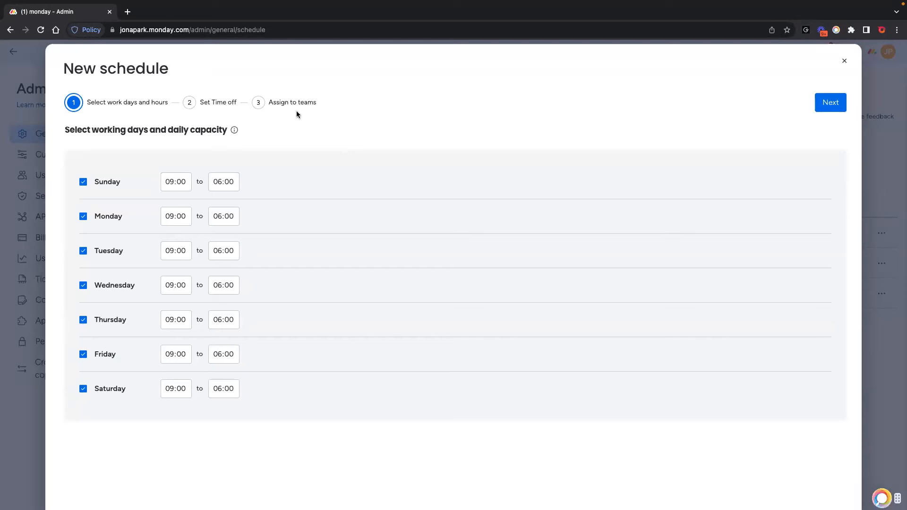
# Assign the Bayern Munich team to the new work schedule, finish it and return to the Availability Management board's Workload view.
pyautogui.click(290, 102)
pyautogui.click(127, 198)
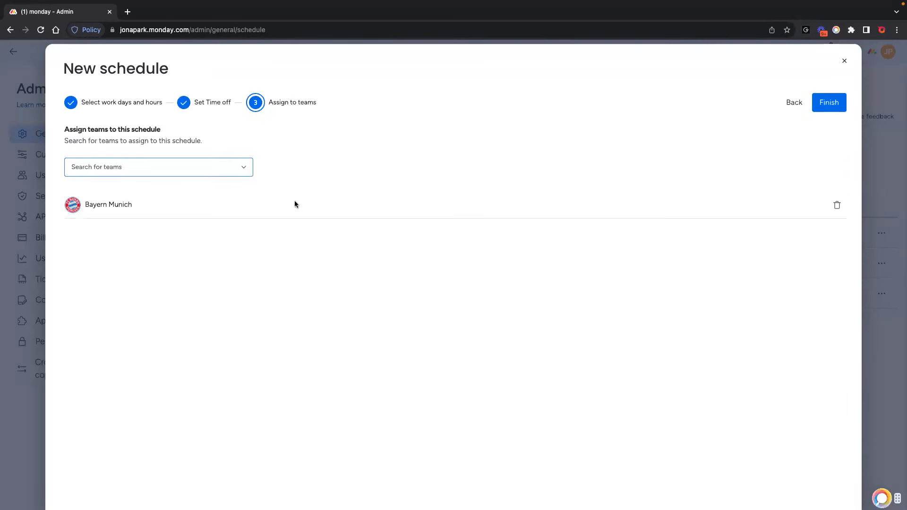
pyautogui.click(829, 102)
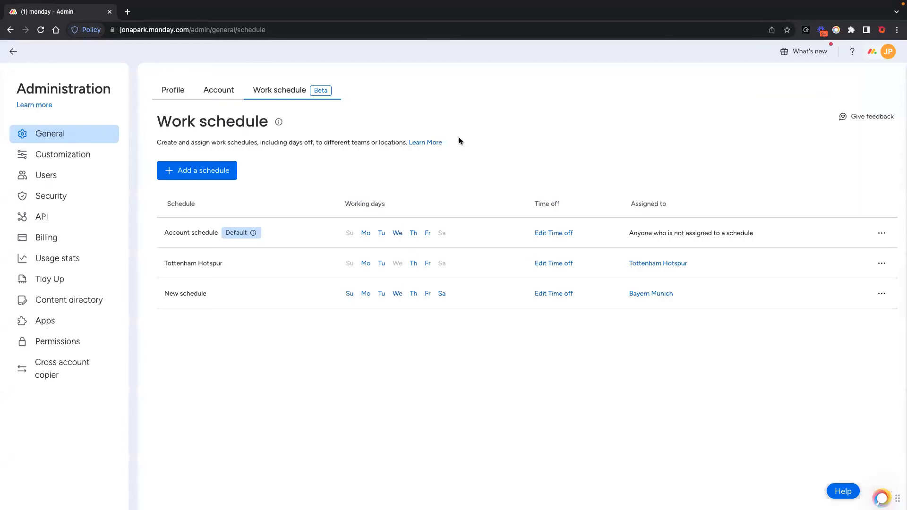
pyautogui.click(14, 53)
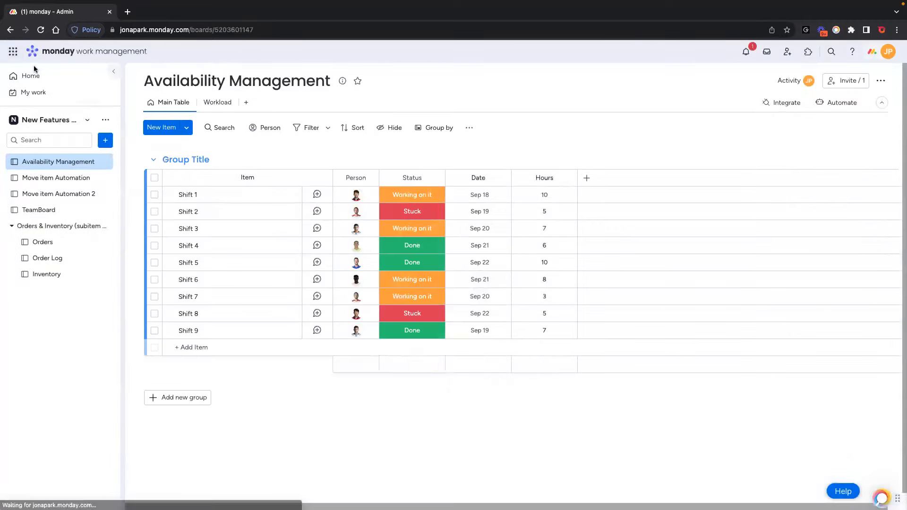
pyautogui.click(215, 102)
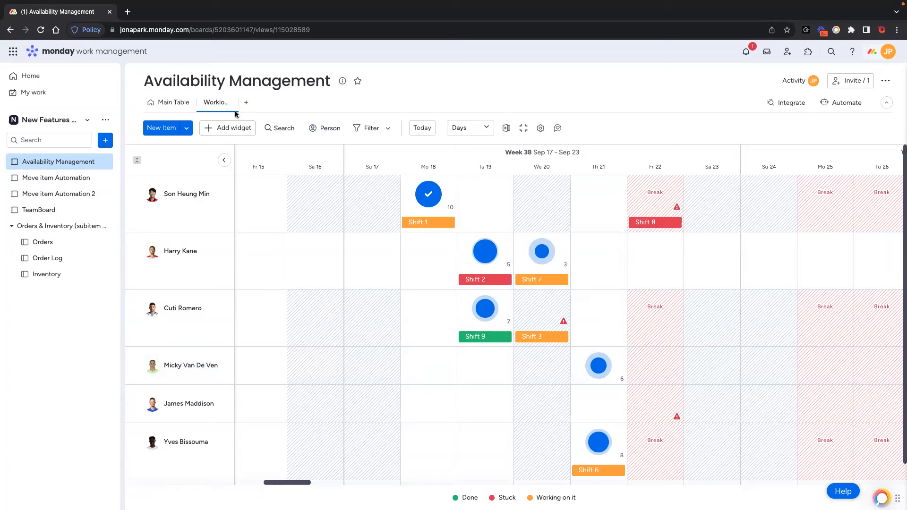
# Examine the resource type options for Availability Management in the Workload view's settings.
pyautogui.click(541, 128)
pyautogui.click(805, 261)
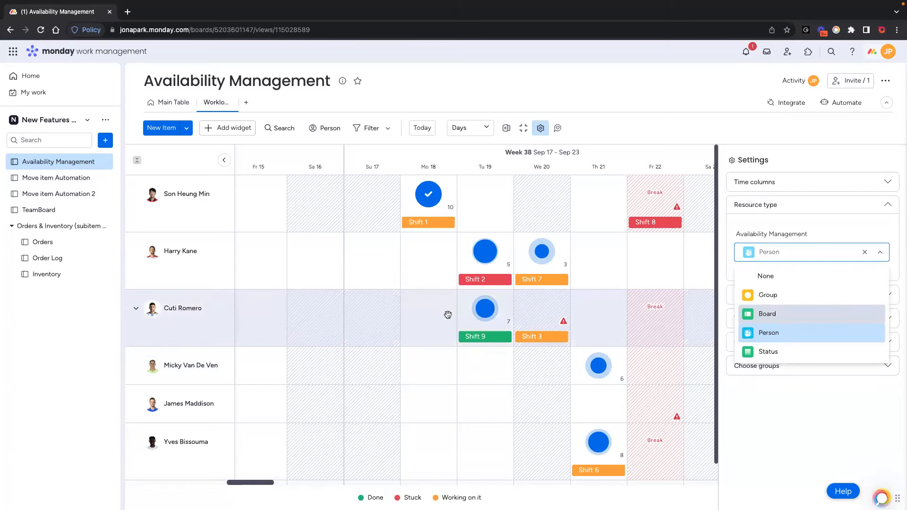
# Look through the Orders, Order Log and Inventory boards to compare their columns and items.
pyautogui.click(42, 242)
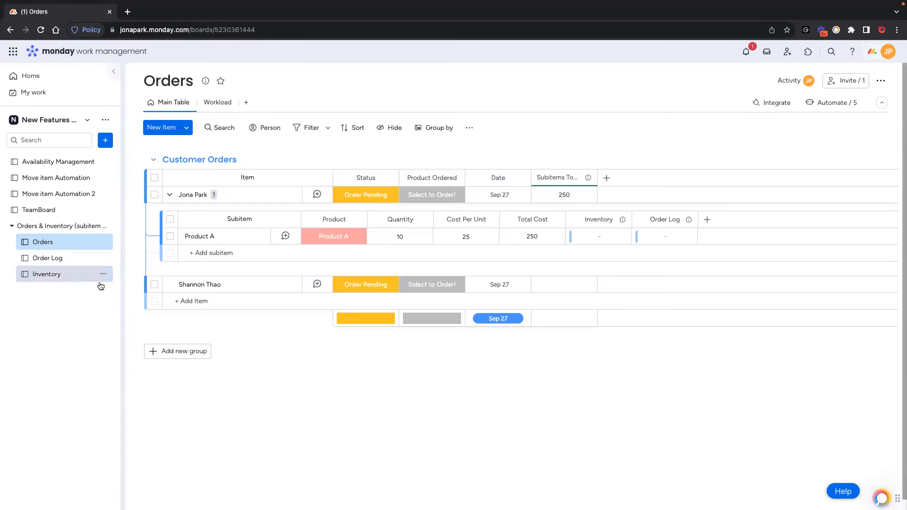
pyautogui.click(54, 259)
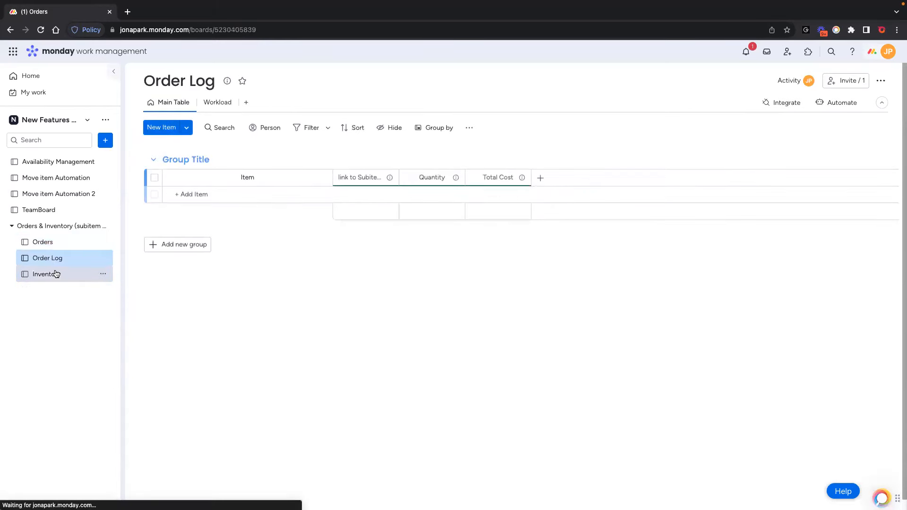
pyautogui.click(56, 275)
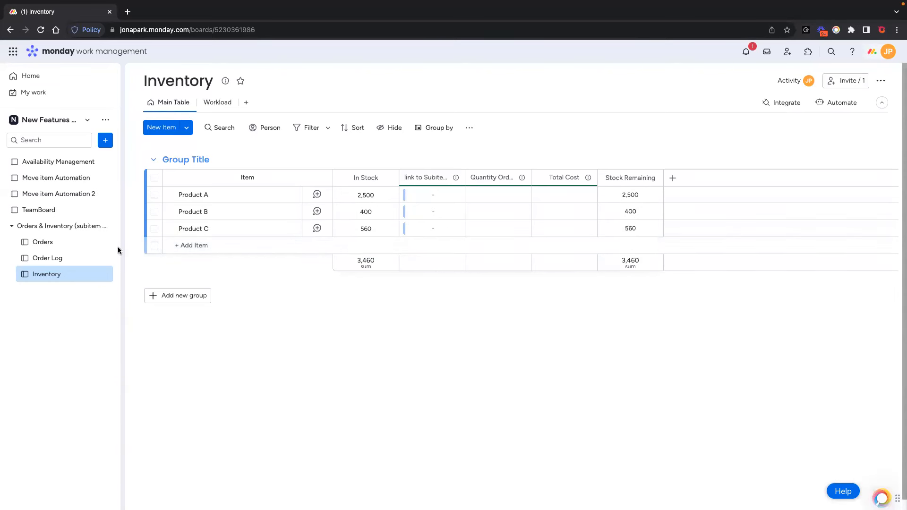
# Go back to the Orders board, expand the first customer order and delete its Product A subitem.
pyautogui.click(71, 244)
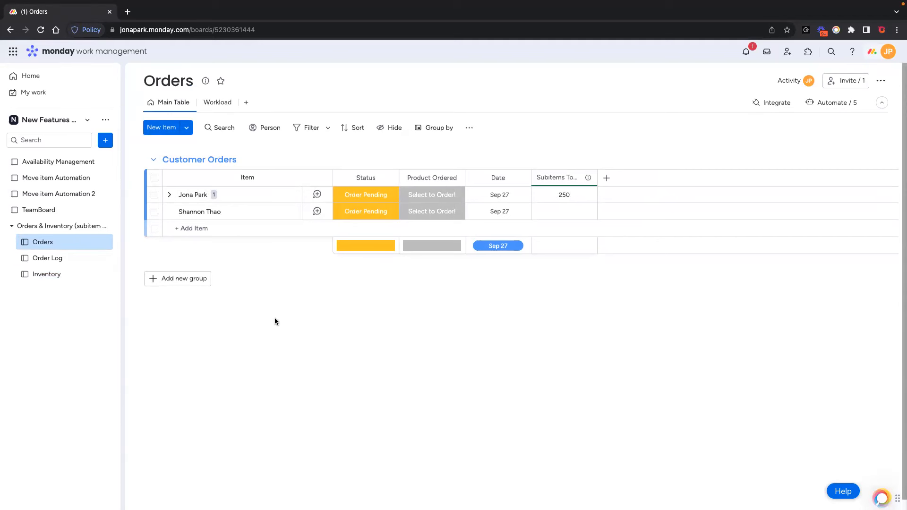
pyautogui.click(169, 195)
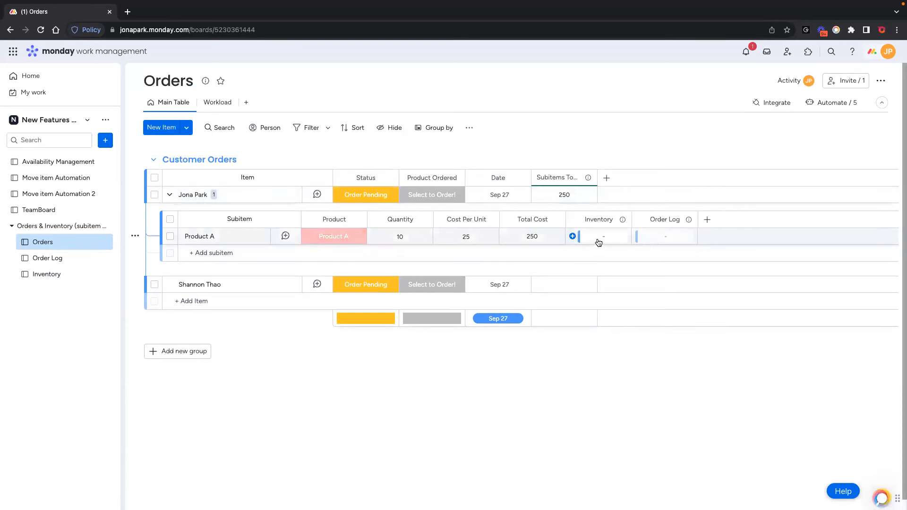
pyautogui.click(170, 237)
pyautogui.click(584, 480)
pyautogui.click(535, 309)
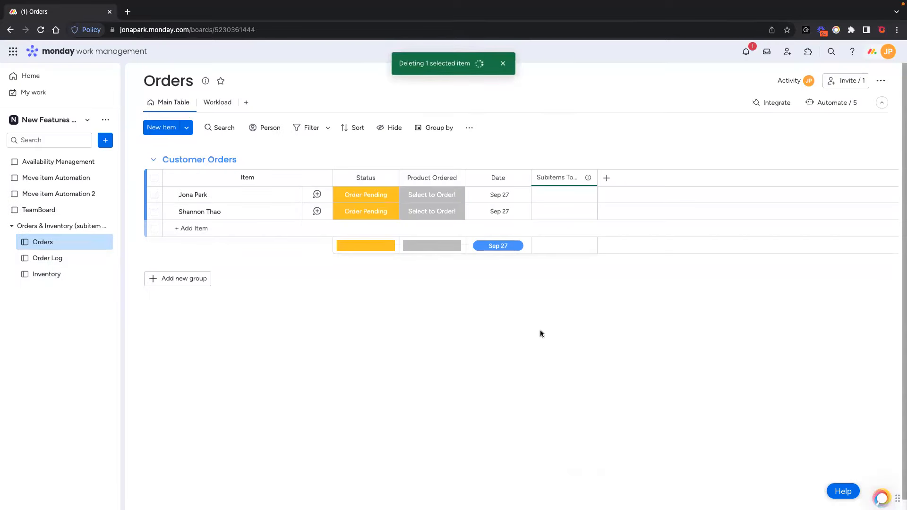
# Inspect the Orders board automation that creates a subitem when Product Ordered changes to Product A, including its preset subitem values.
pyautogui.click(830, 104)
pyautogui.scroll(-1, 479, 292)
pyautogui.click(440, 159)
pyautogui.click(391, 137)
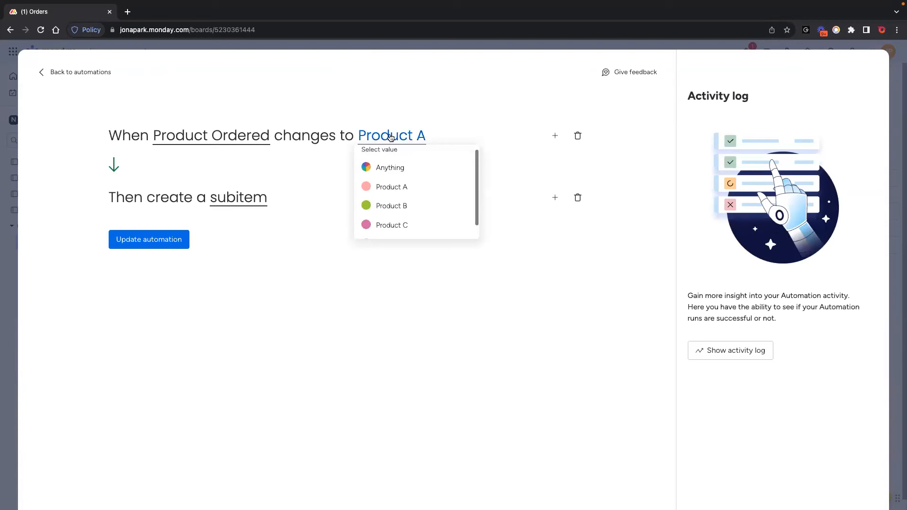
pyautogui.click(249, 198)
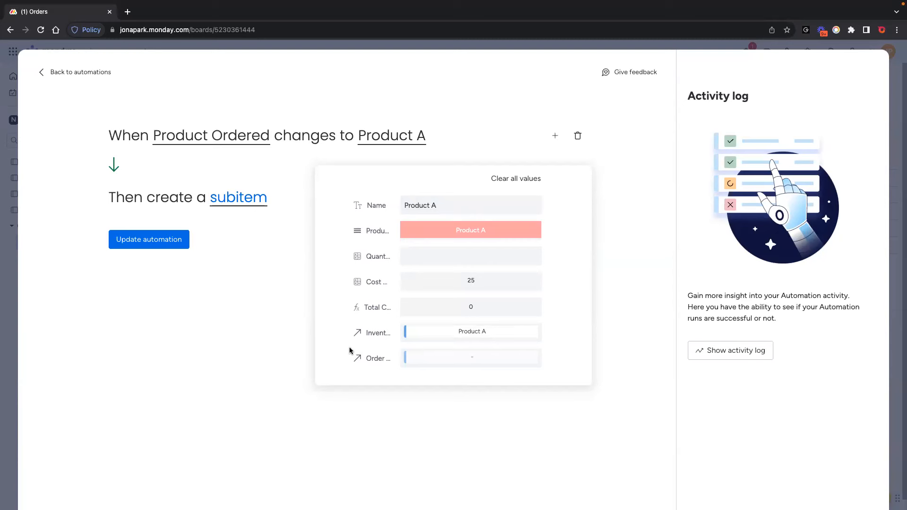
pyautogui.click(288, 342)
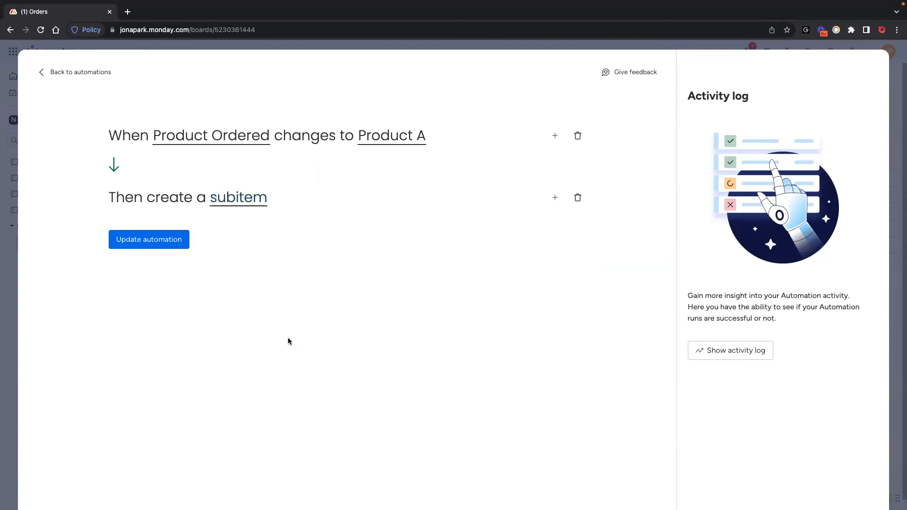
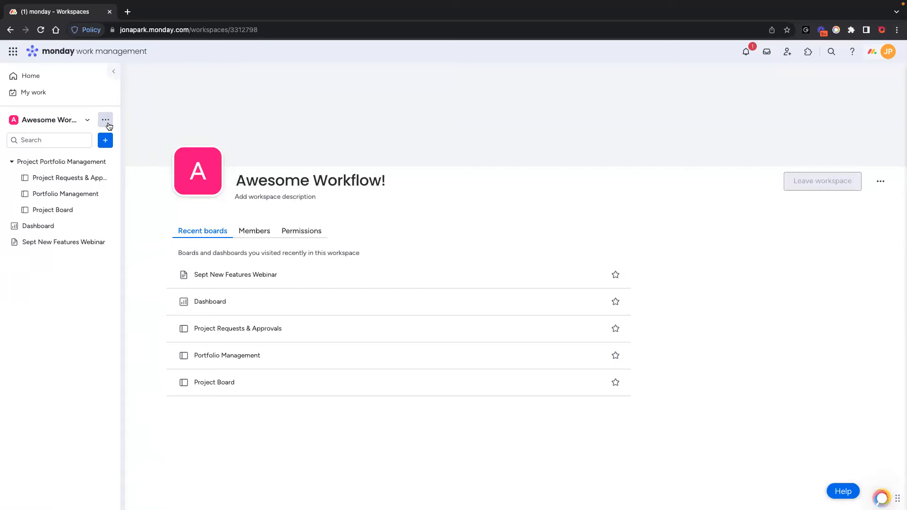
# Save the Awesome Workflow! workspace as a template and create a new workspace from that account template.
pyautogui.click(106, 121)
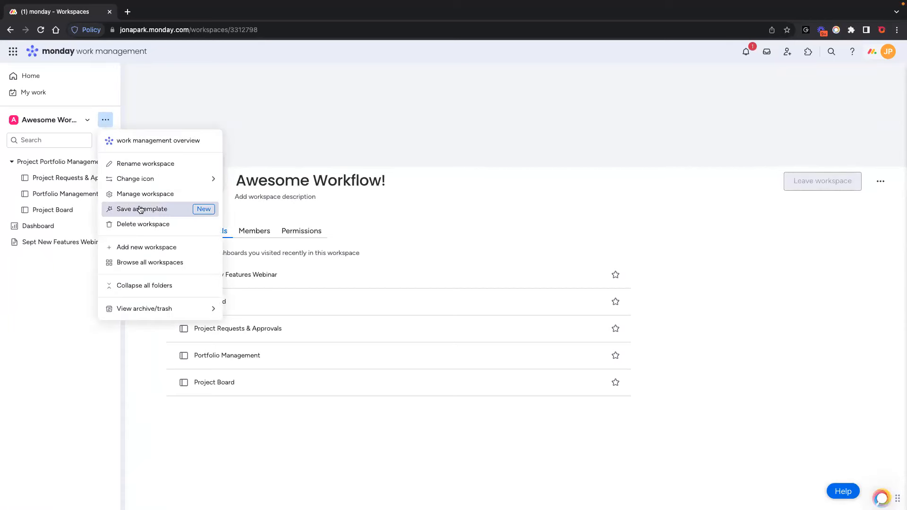
pyautogui.click(159, 211)
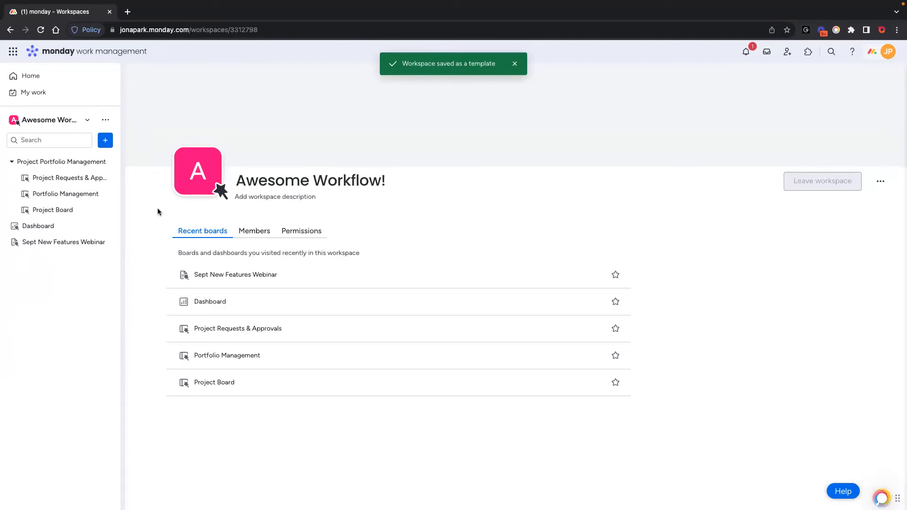
pyautogui.click(109, 142)
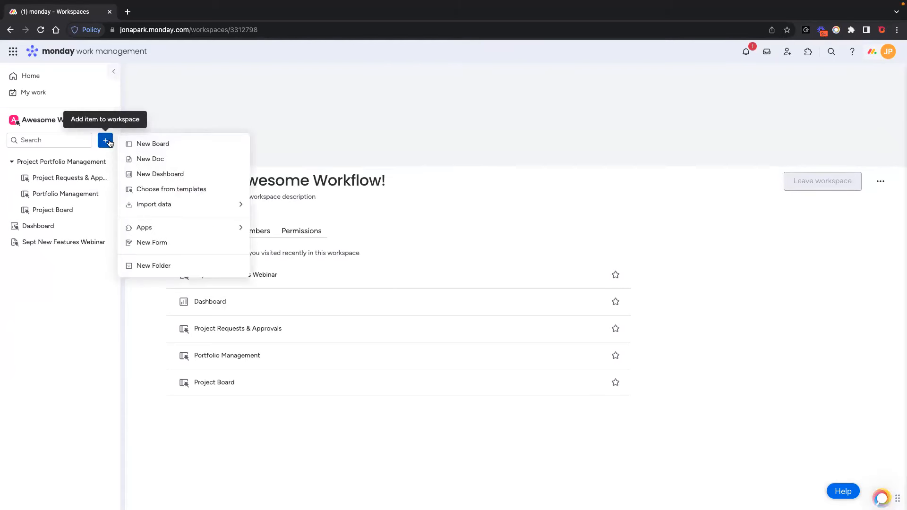
pyautogui.click(172, 190)
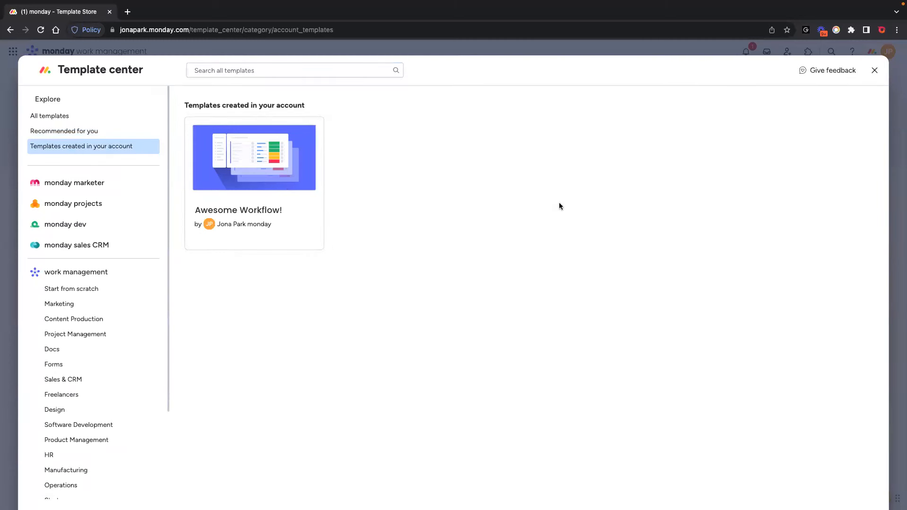
pyautogui.click(305, 190)
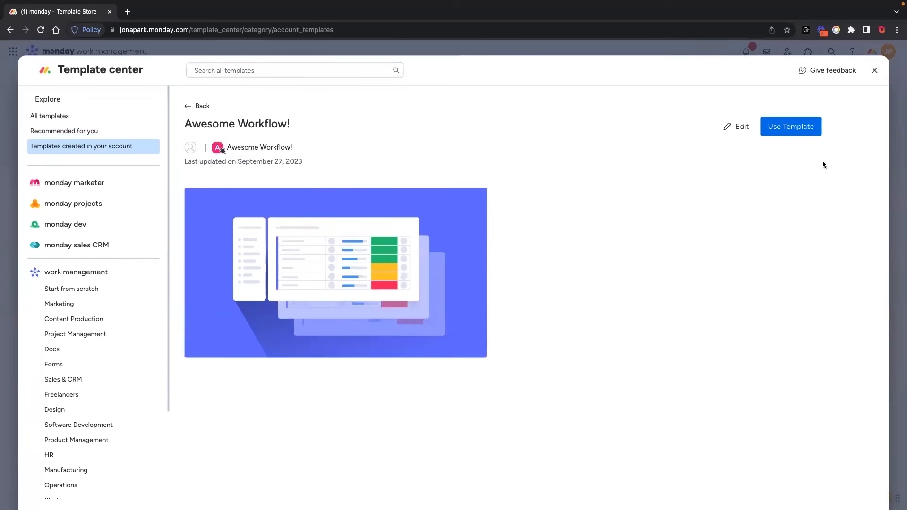
pyautogui.click(791, 127)
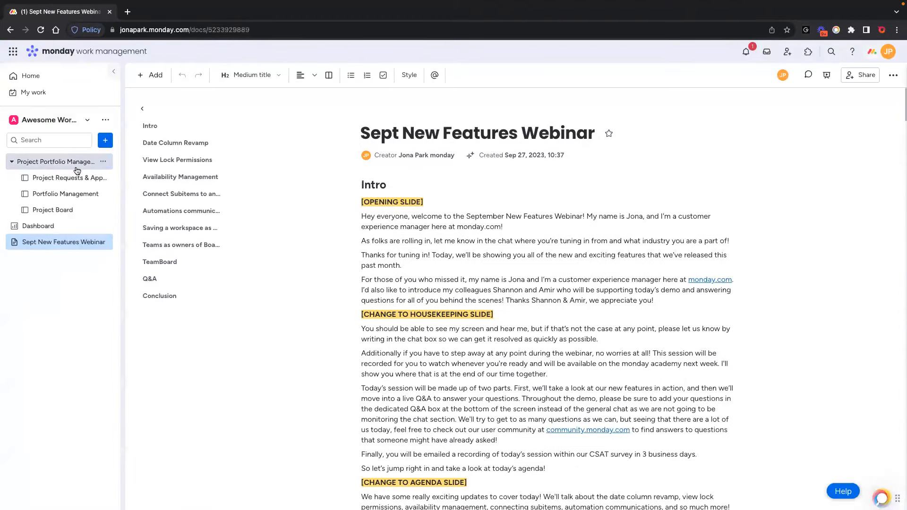
# Find the new Awesome Workflow! copy in the workspace list and review its Project Requests & Approvals board.
pyautogui.click(85, 121)
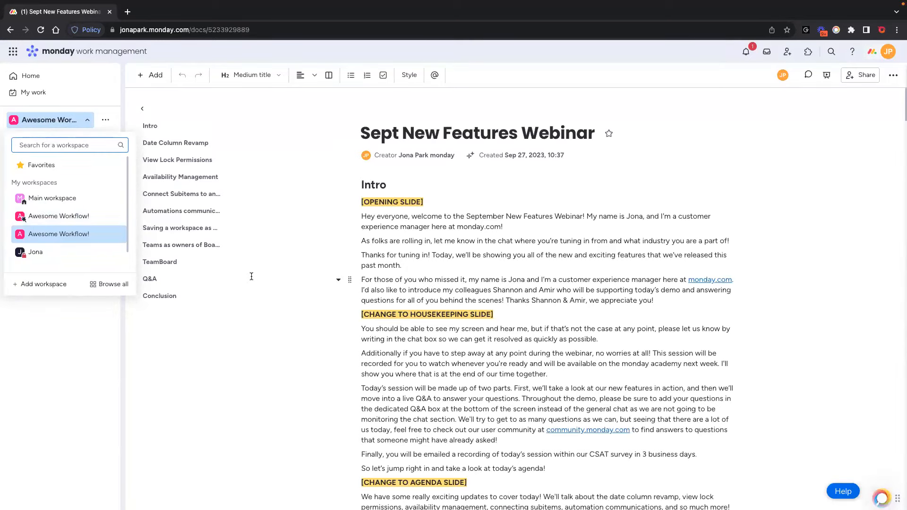
pyautogui.click(278, 276)
pyautogui.click(110, 234)
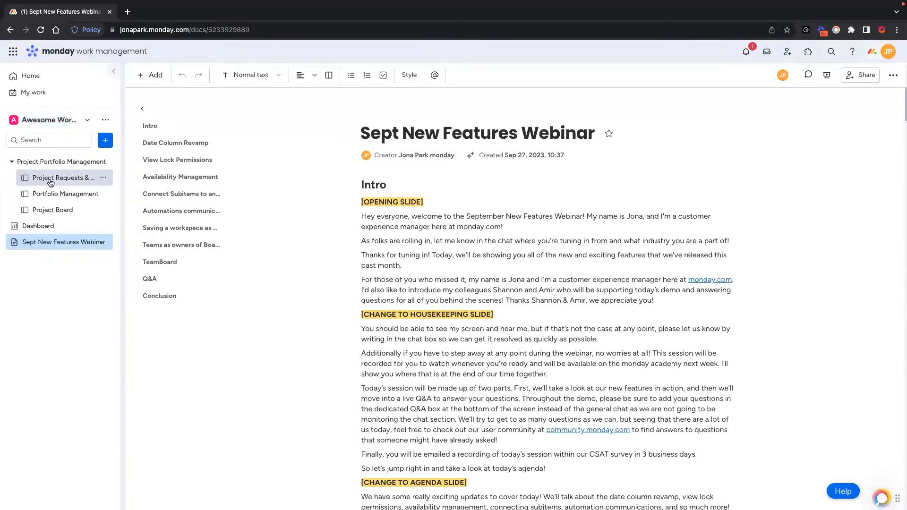
pyautogui.click(50, 180)
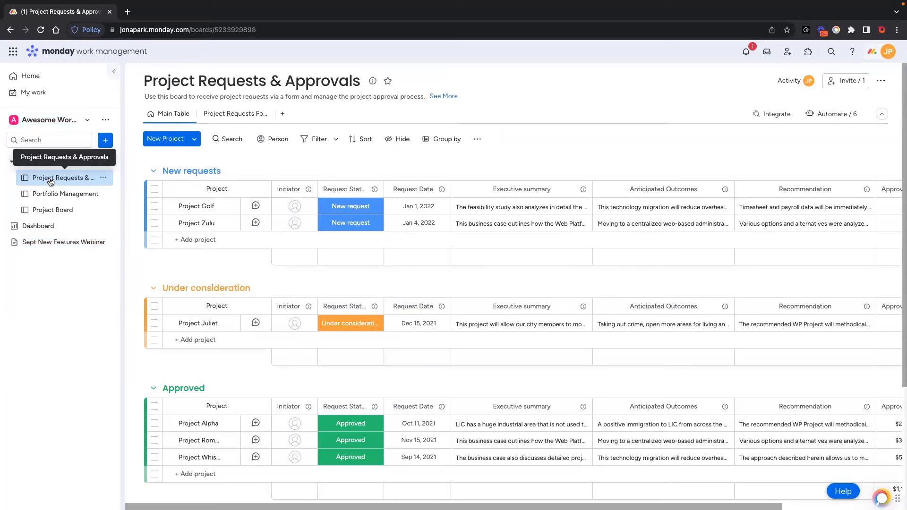
pyautogui.scroll(-2, 471, 310)
pyautogui.scroll(-2, 472, 311)
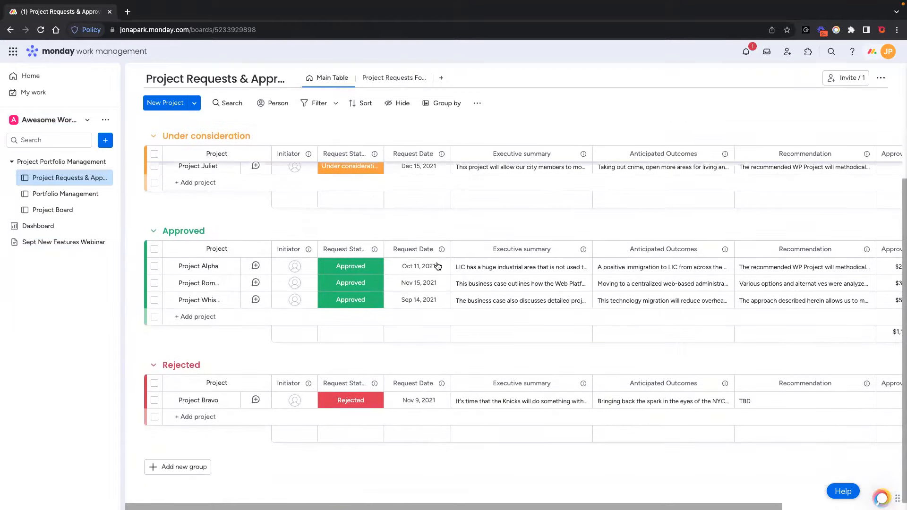
pyautogui.scroll(4, 441, 274)
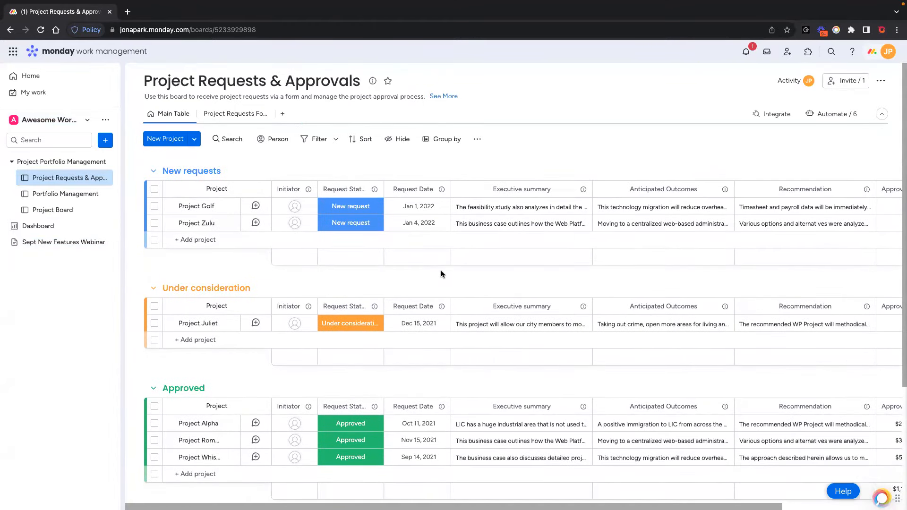
# Switch to the original Awesome Workflow! template workspace and remove it from the templates.
pyautogui.click(88, 120)
pyautogui.click(75, 227)
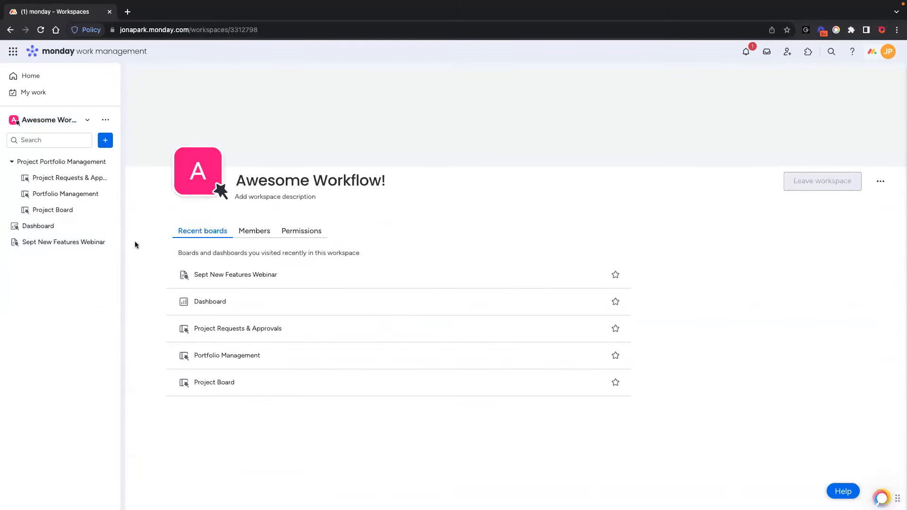
pyautogui.click(106, 121)
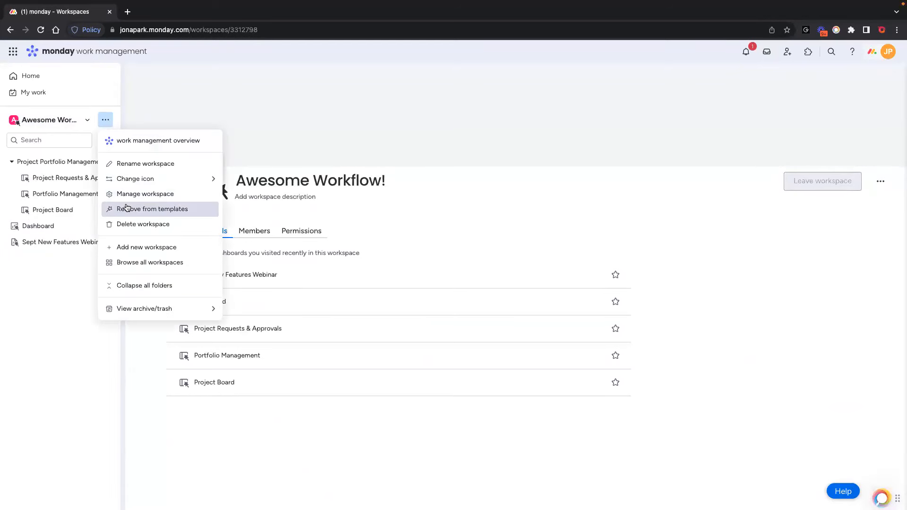
pyautogui.click(138, 212)
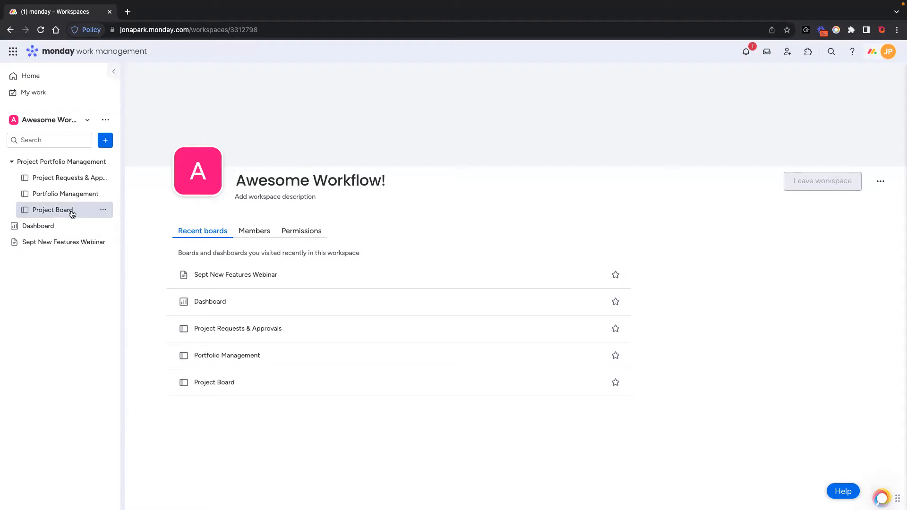
# Add the Tottenham Hotspur team as a member of the Project Board and make it a board owner.
pyautogui.click(52, 210)
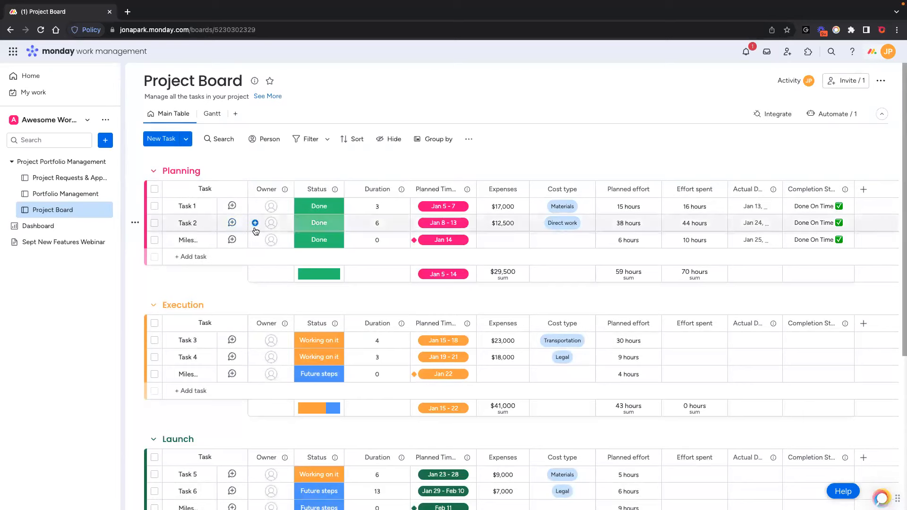
pyautogui.click(349, 228)
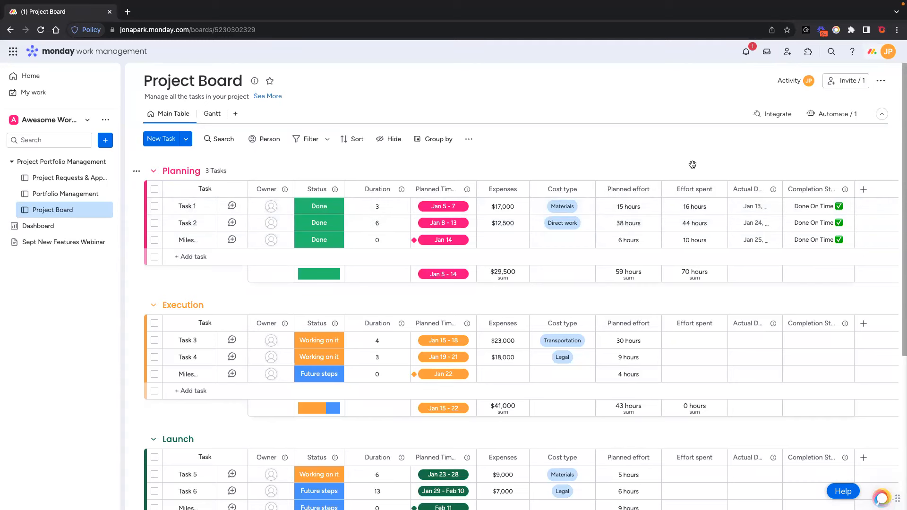
pyautogui.click(830, 84)
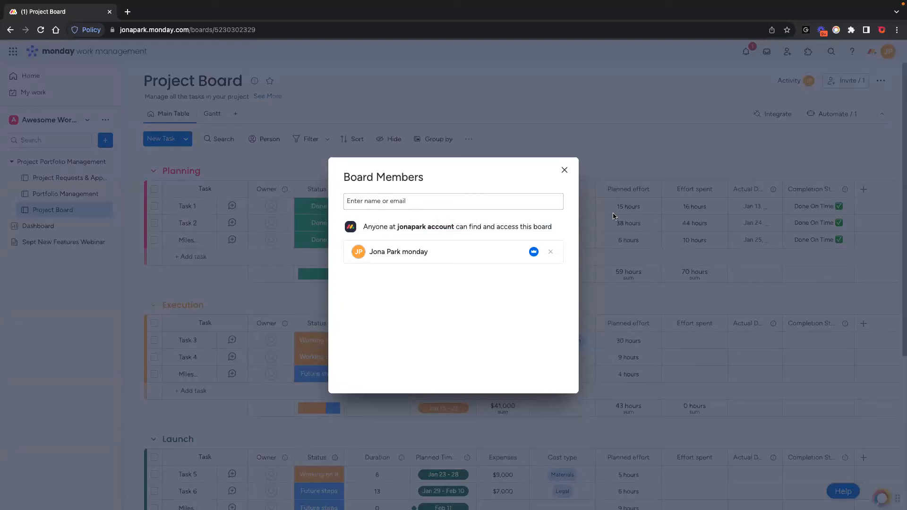
pyautogui.click(425, 203)
pyautogui.write('tottenham hotspur')
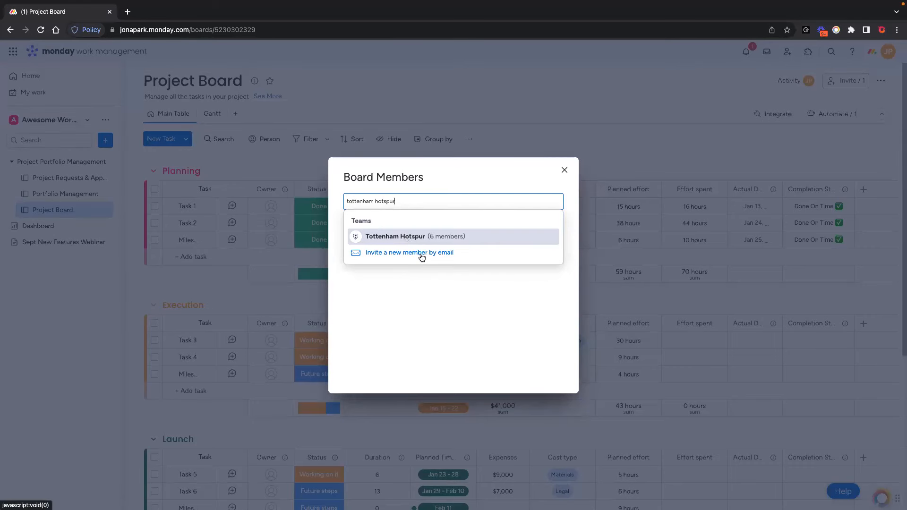
pyautogui.press('Return')
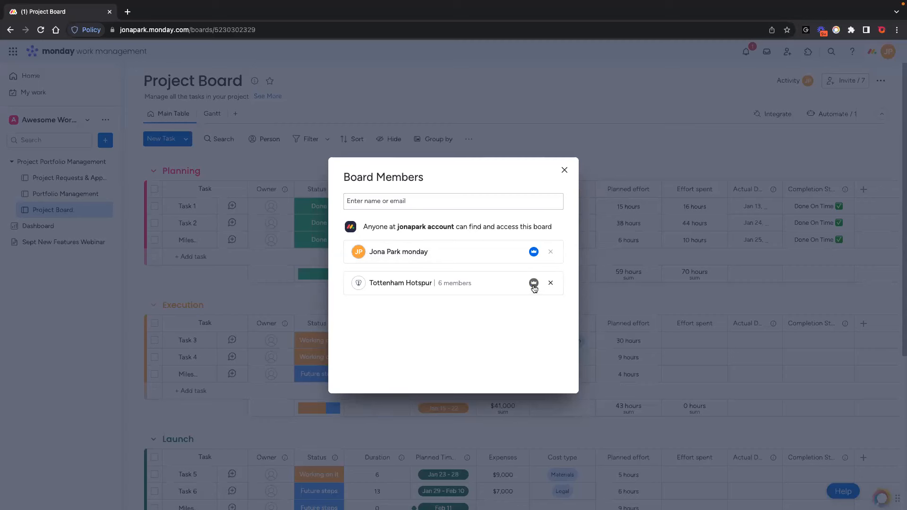
pyautogui.click(534, 285)
pyautogui.click(564, 170)
# Open the workspace's Dashboard and add the Bayern Munich team to the dashboard members.
pyautogui.click(64, 231)
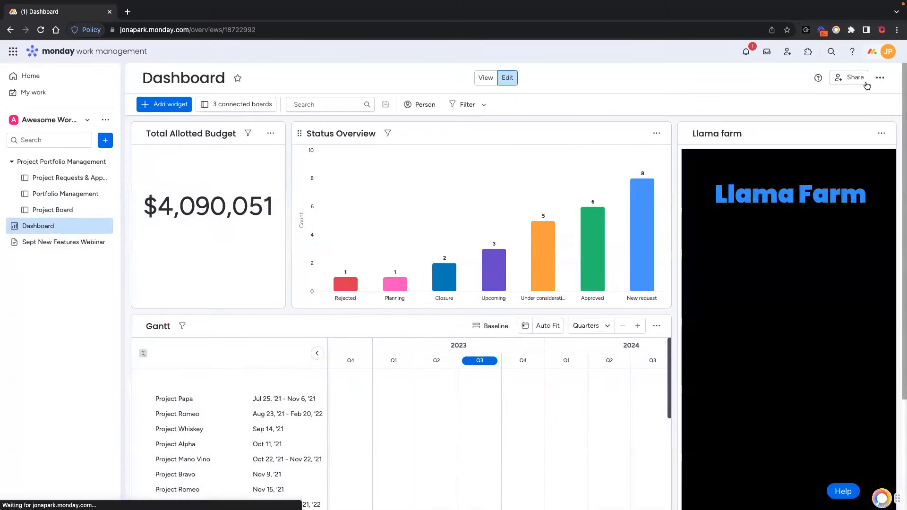
pyautogui.click(852, 80)
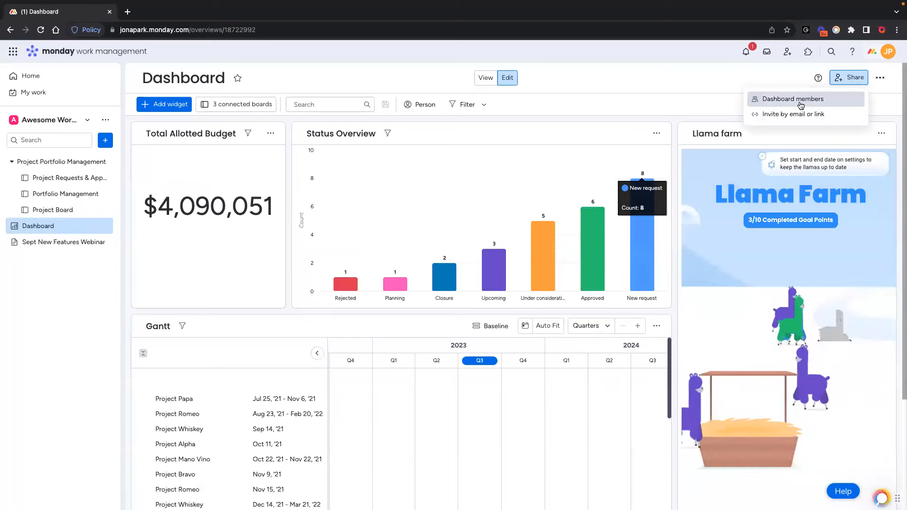
pyautogui.click(801, 105)
pyautogui.click(426, 200)
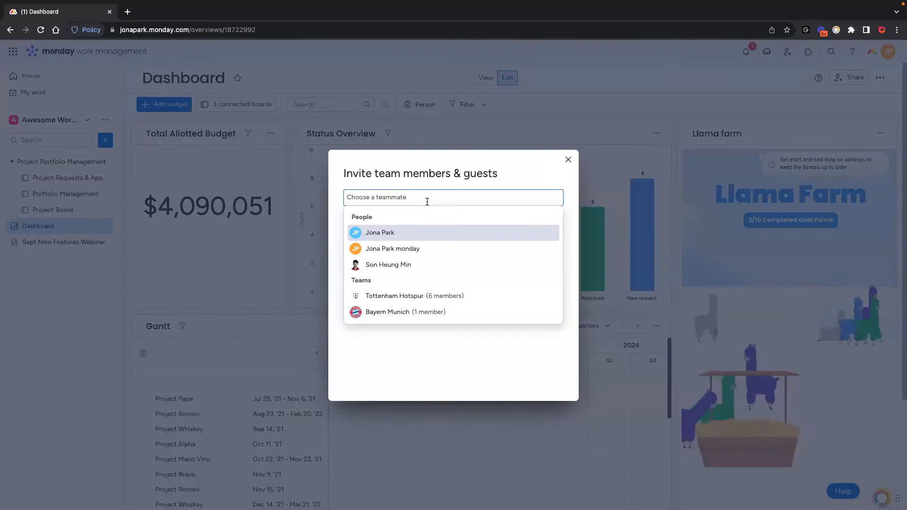
pyautogui.write('bayern')
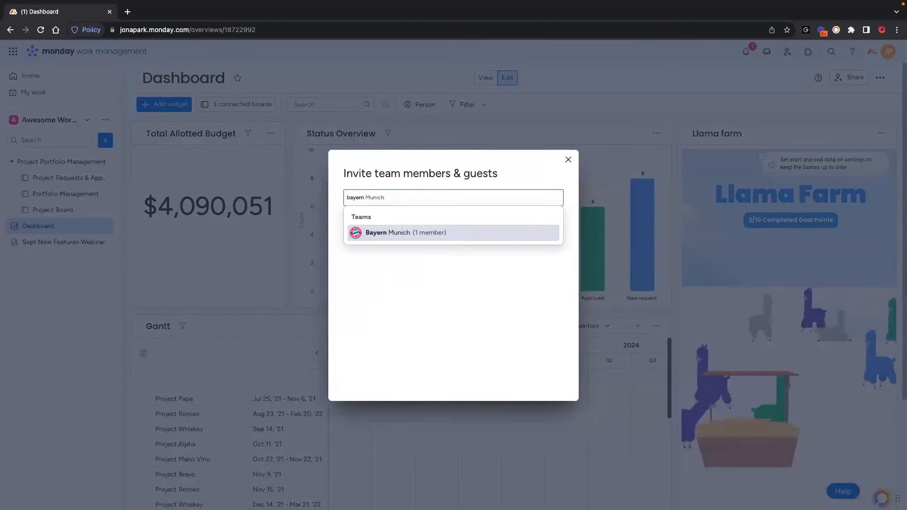
pyautogui.click(405, 233)
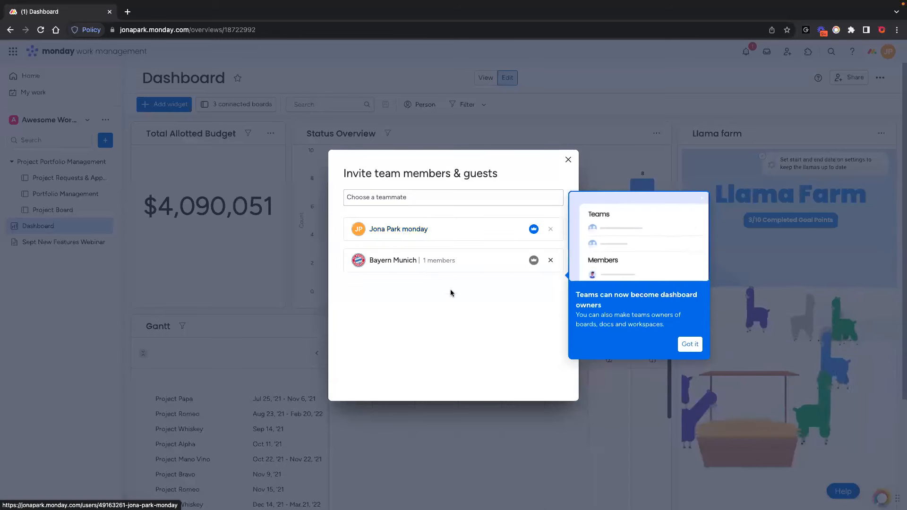
# Make the Bayern Munich team an owner of the dashboard.
pyautogui.click(533, 260)
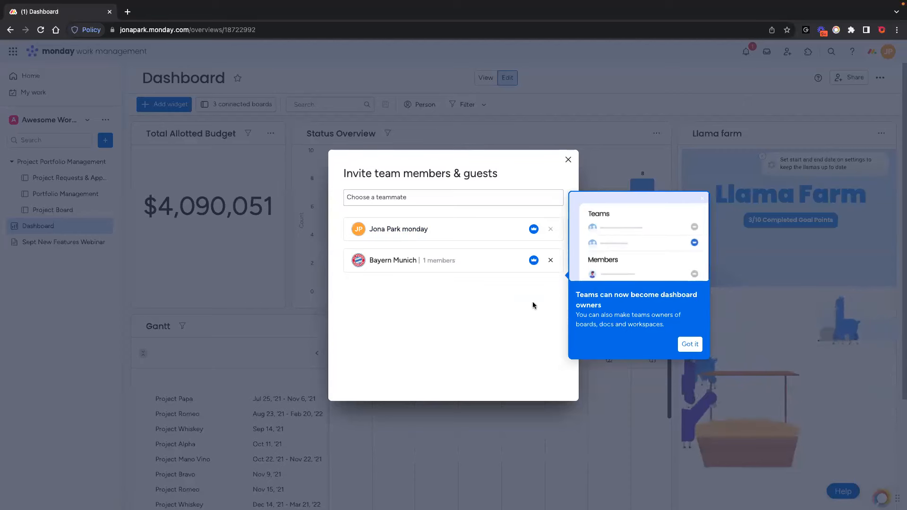
pyautogui.click(569, 161)
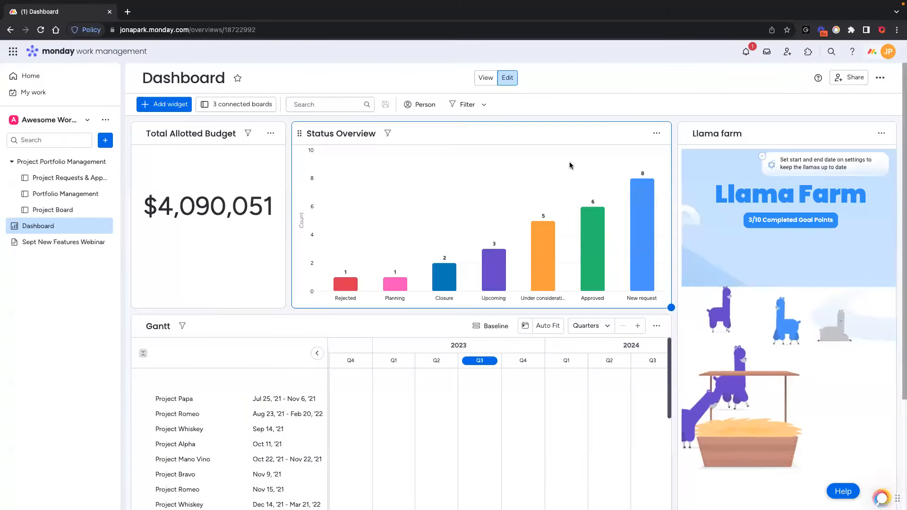
# Share the Sept New Features Webinar doc with the Tottenham Hotspur team and make the team a doc owner.
pyautogui.click(54, 243)
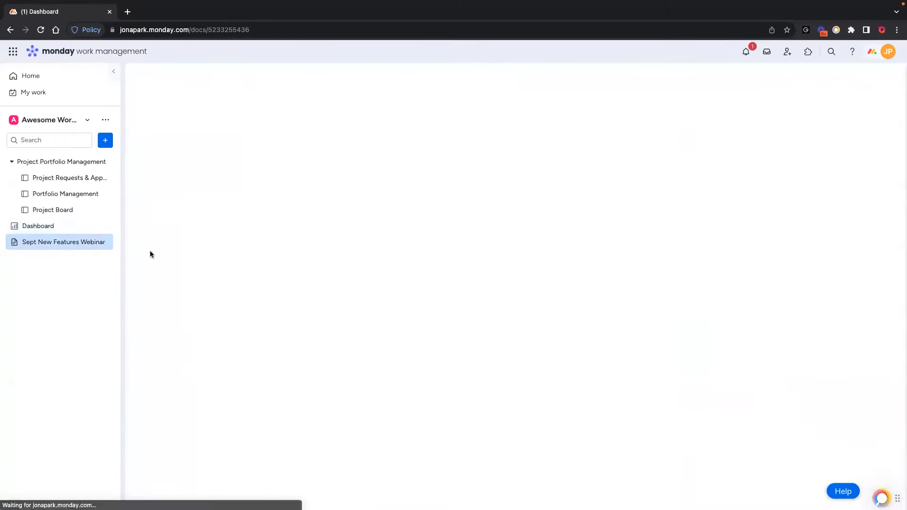
pyautogui.click(866, 80)
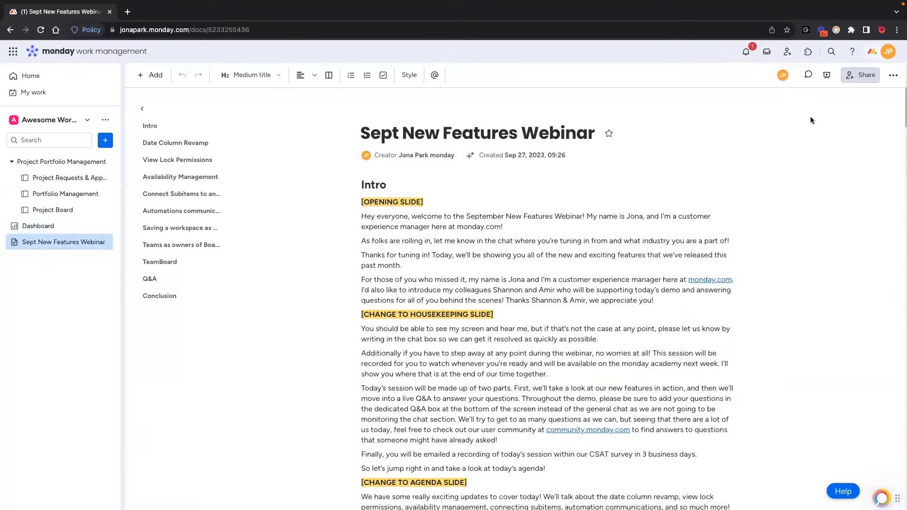
pyautogui.click(404, 175)
pyautogui.write('tottenham')
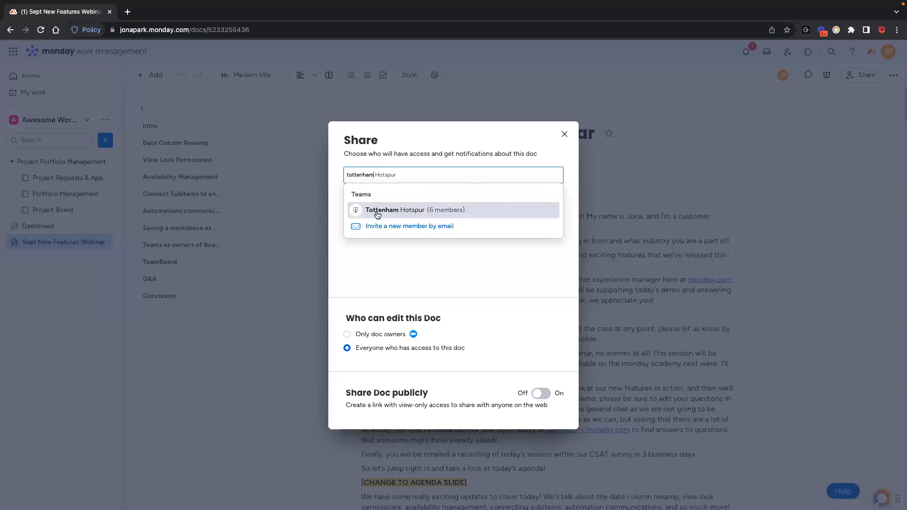
pyautogui.click(378, 208)
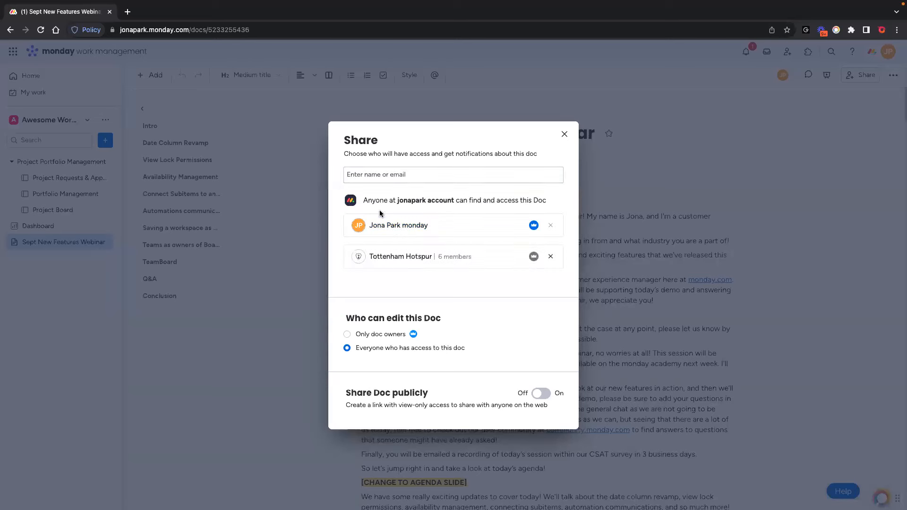
pyautogui.click(533, 258)
pyautogui.click(140, 228)
# Return to the workspace's Dashboard and revoke the Bayern Munich team's ownership in the dashboard members.
pyautogui.click(75, 217)
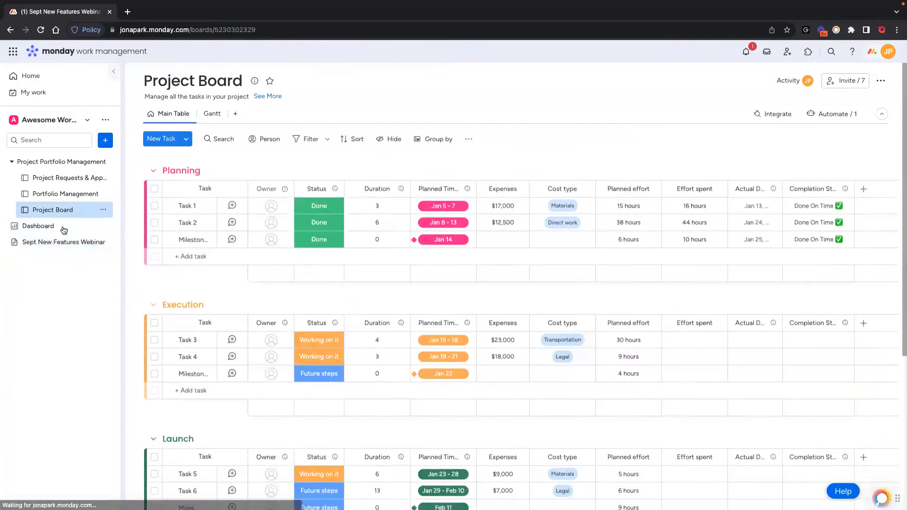
pyautogui.click(61, 227)
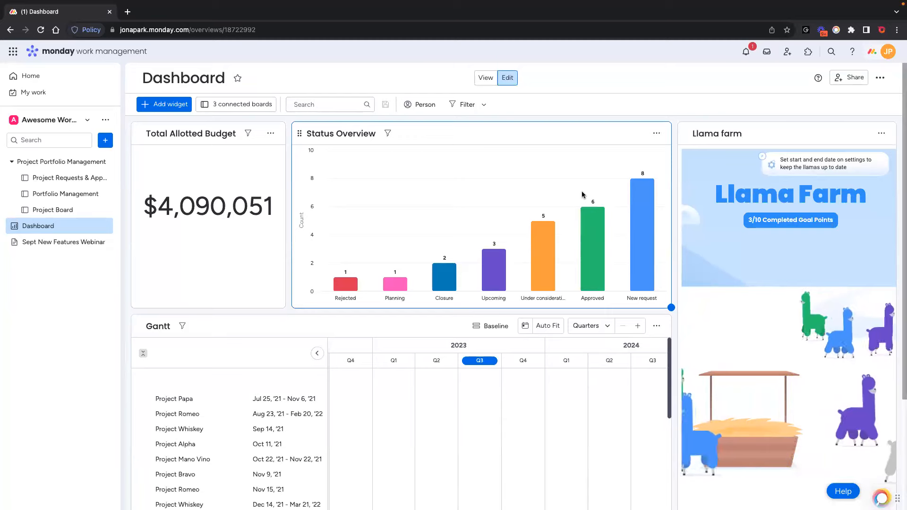
pyautogui.click(850, 78)
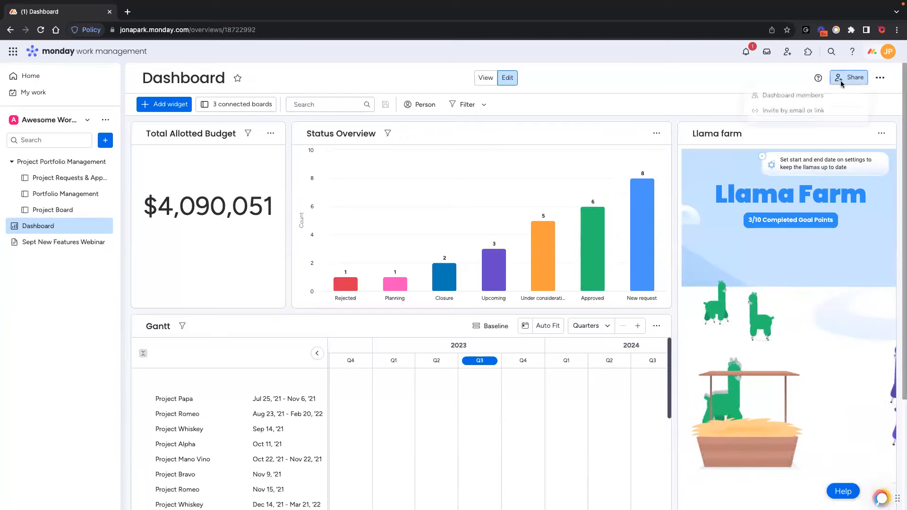
pyautogui.click(809, 96)
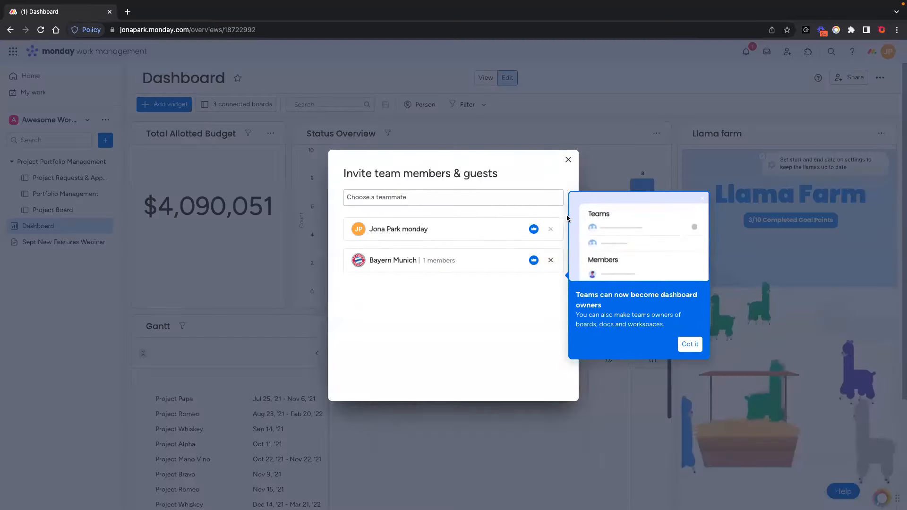
pyautogui.click(533, 260)
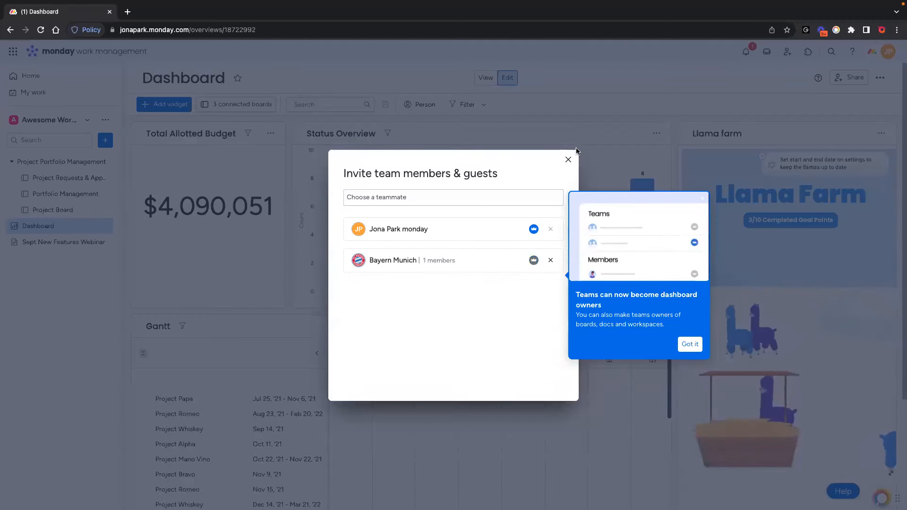
pyautogui.click(569, 160)
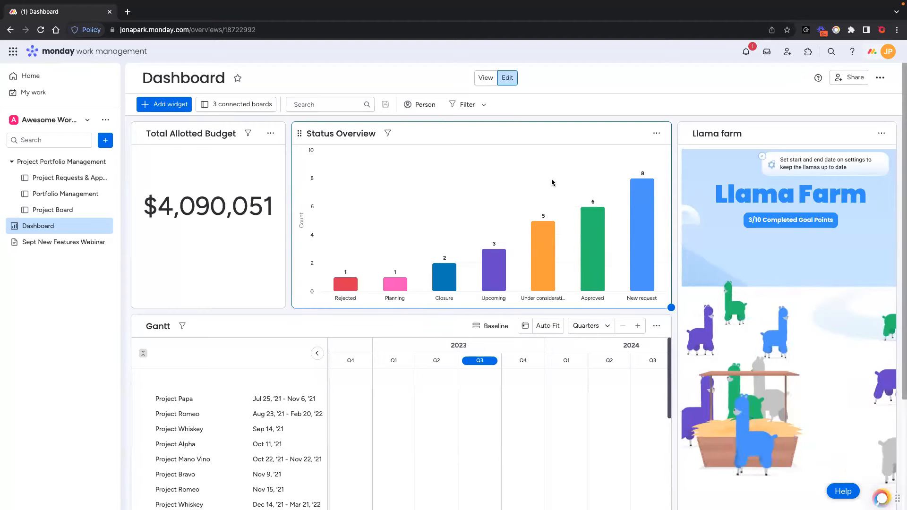
# Switch to the app marketplace, review the TeamBoard - Resource Planning app page and play its video.
pyautogui.hotkey('ctrl', 'Left')
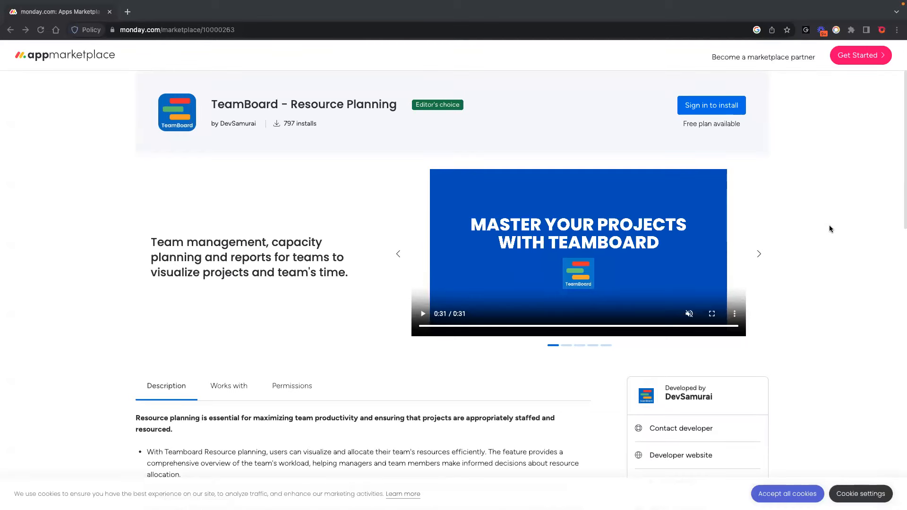
pyautogui.scroll(-1, 830, 229)
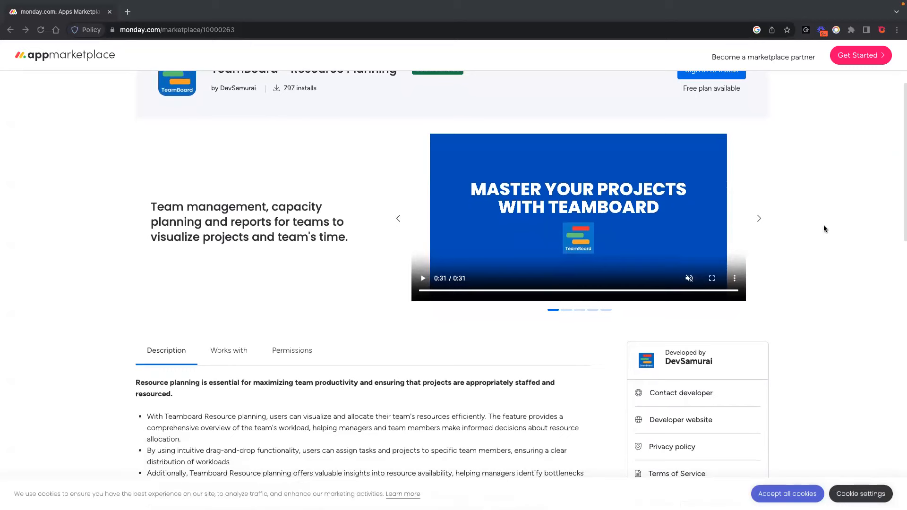
pyautogui.scroll(-1, 826, 225)
pyautogui.scroll(-3, 824, 228)
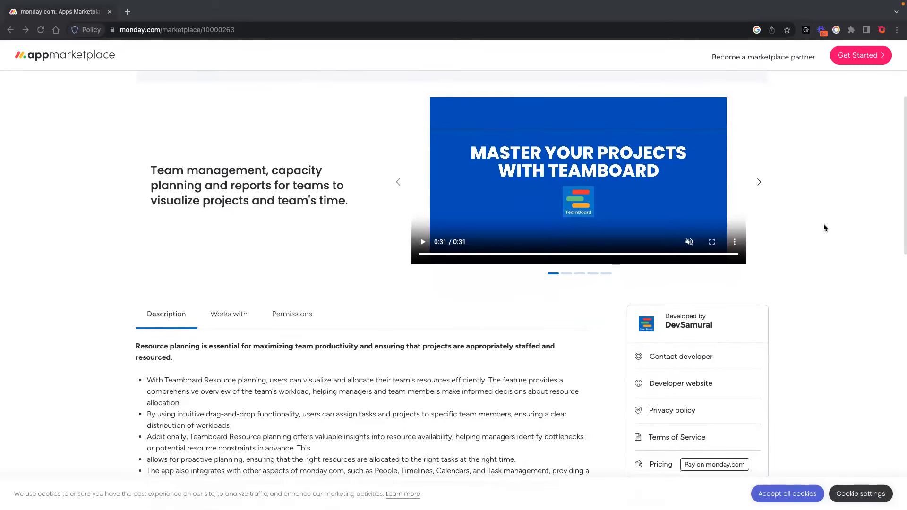
pyautogui.scroll(-2, 824, 228)
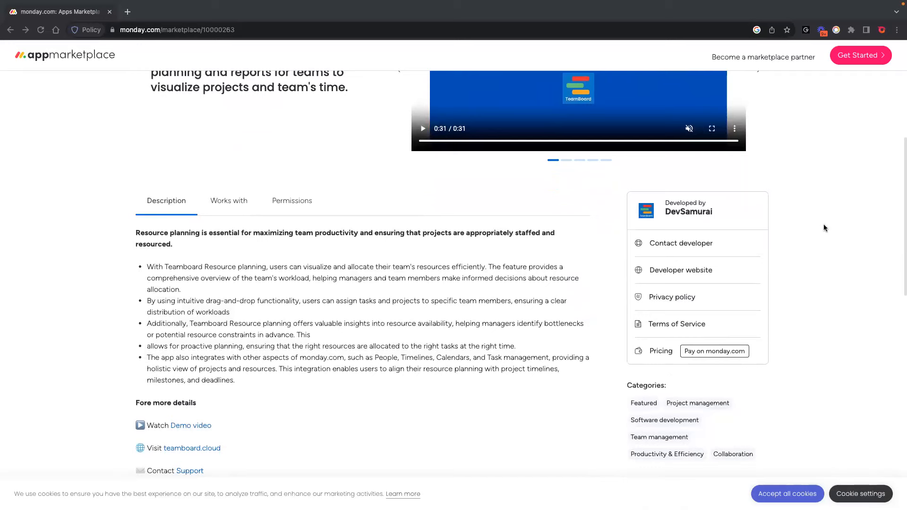
pyautogui.scroll(8, 823, 228)
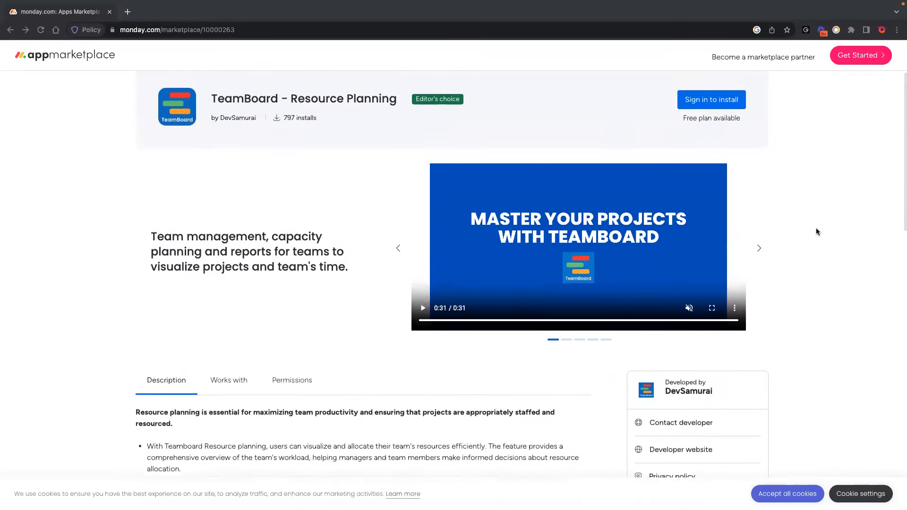
pyautogui.click(423, 309)
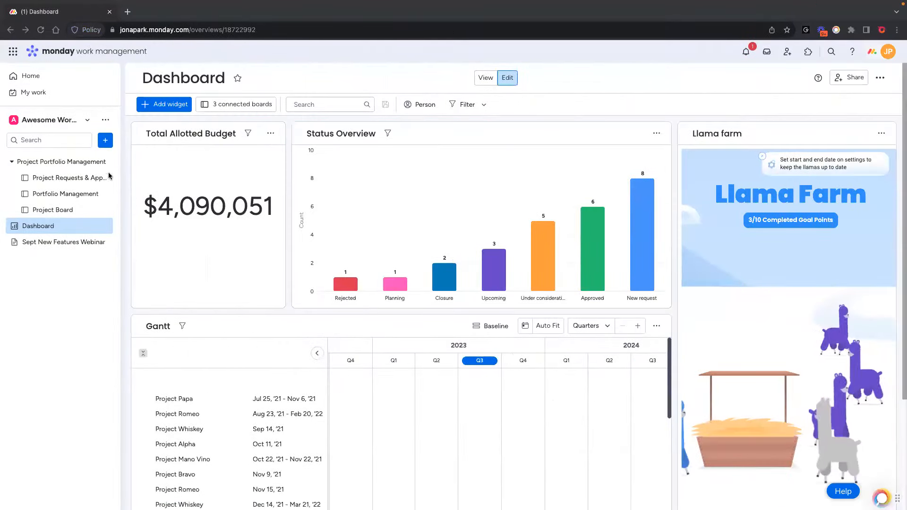
# Open the Teamboard view of the TeamBoard board in the New Features workspace and turn off its Workload display.
pyautogui.click(75, 124)
pyautogui.click(66, 258)
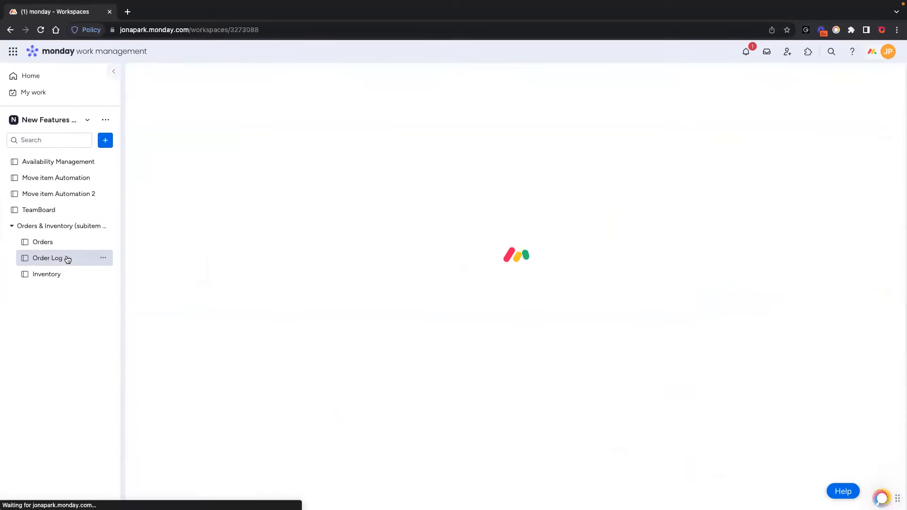
pyautogui.click(38, 210)
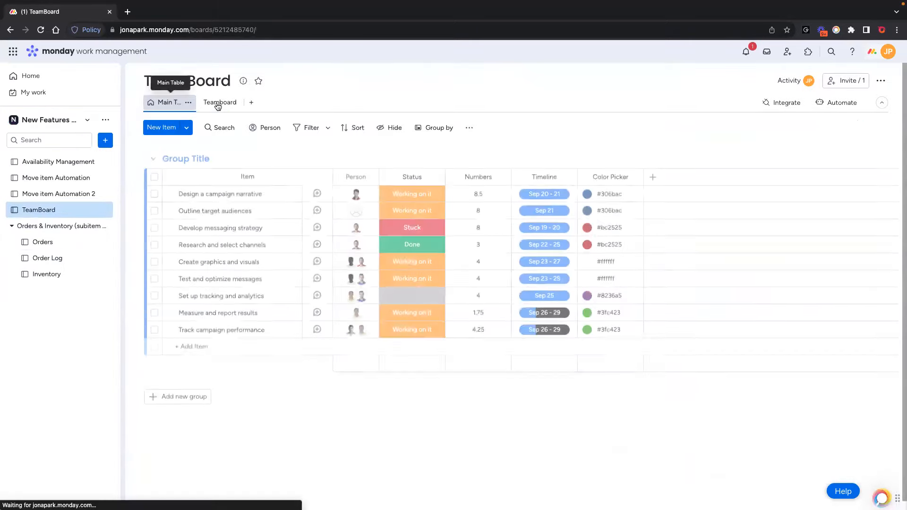
pyautogui.click(218, 104)
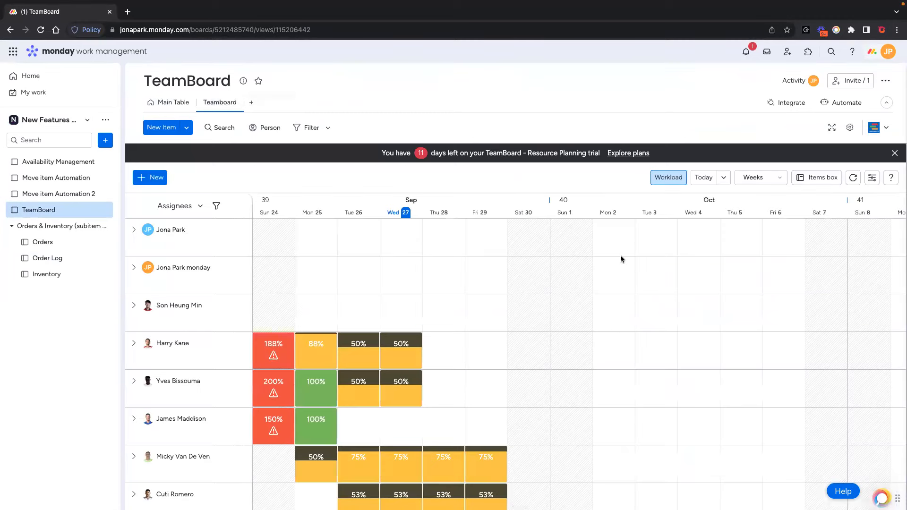
pyautogui.click(668, 177)
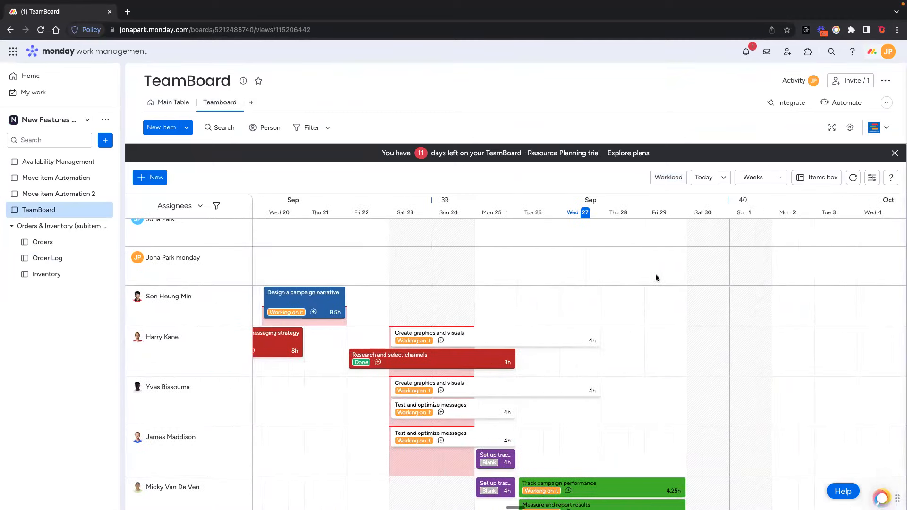
pyautogui.scroll(-1, 656, 277)
pyautogui.hscroll(-2, 656, 278)
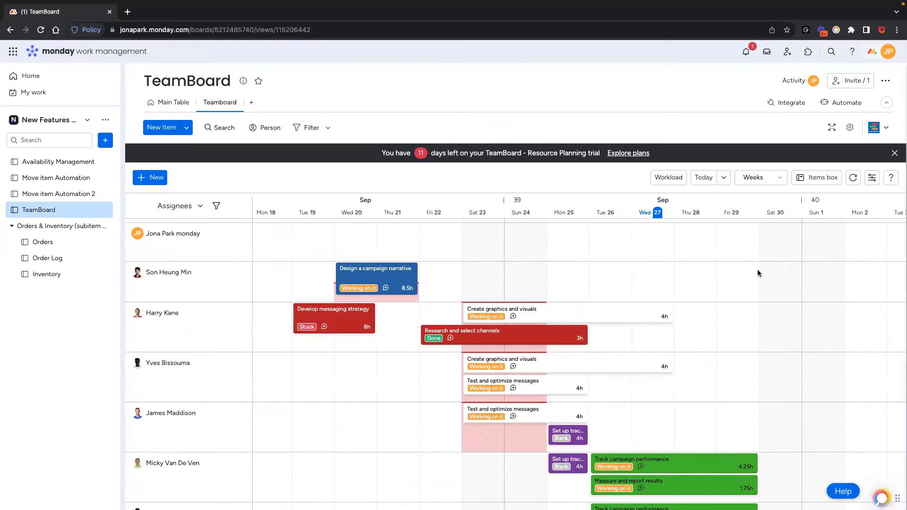
# Show the Items box on the Teamboard schedule and check the app's settings.
pyautogui.click(820, 179)
pyautogui.click(872, 178)
pyautogui.click(780, 230)
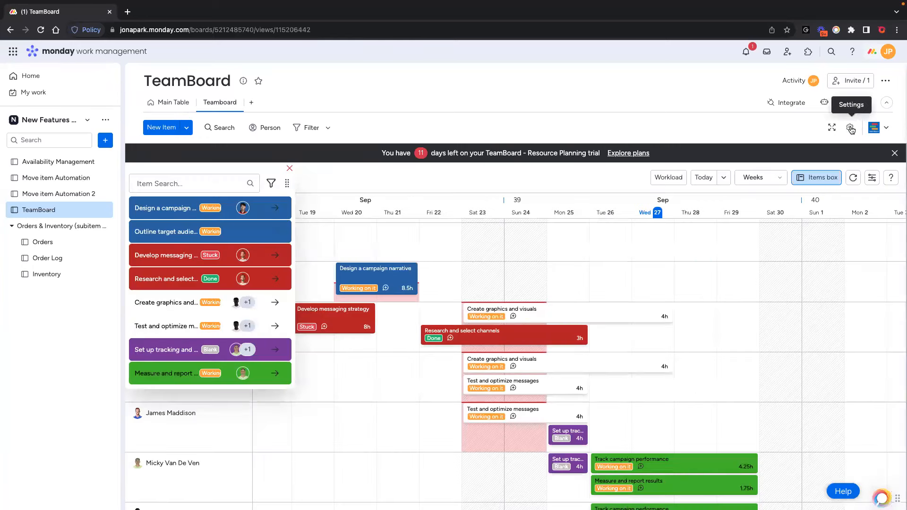
# Show the view's customization options, hide the Items box and check the mapped columns against the Main Table.
pyautogui.click(850, 128)
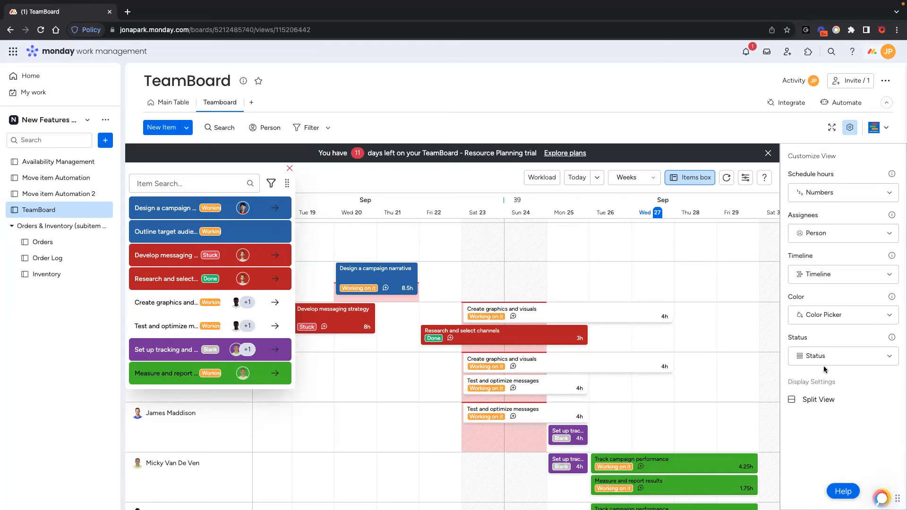
pyautogui.click(697, 184)
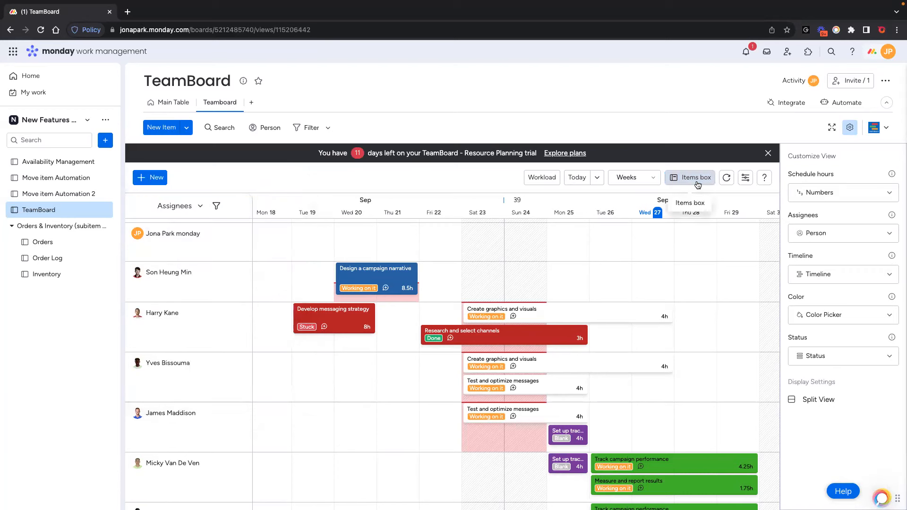
pyautogui.click(169, 104)
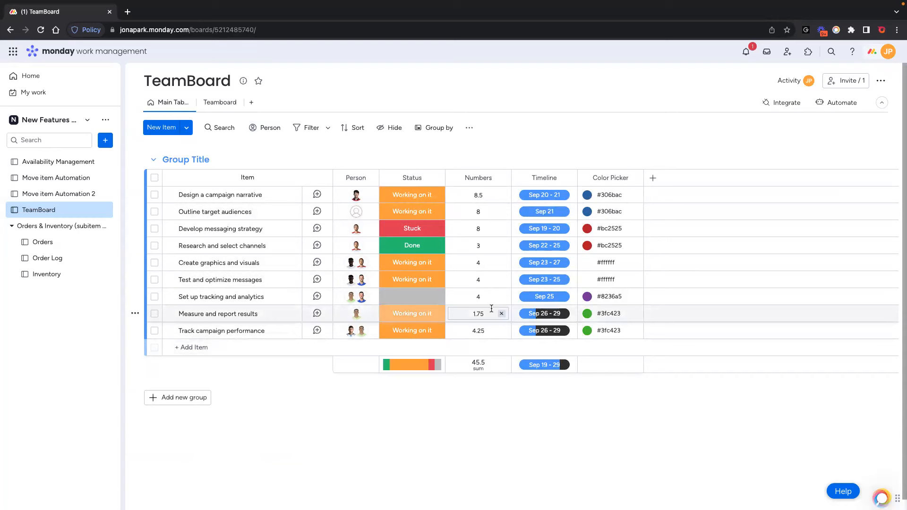
pyautogui.click(219, 102)
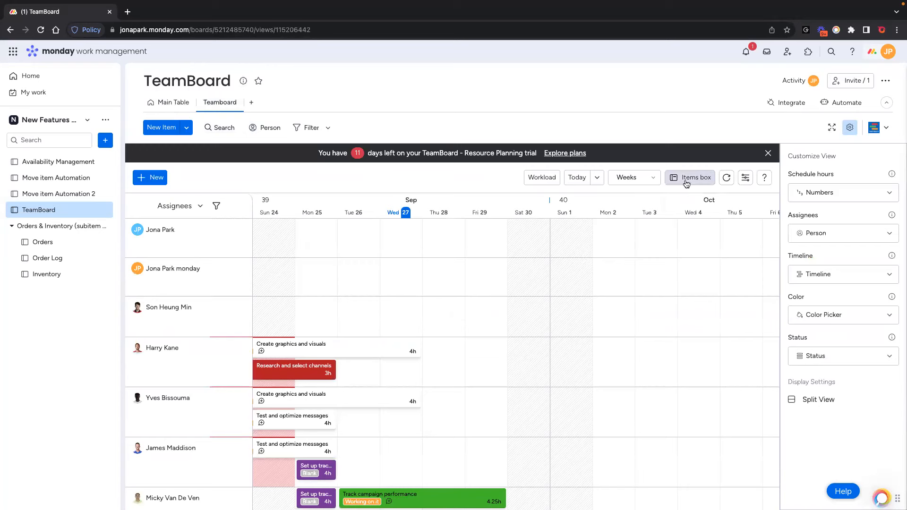
# Schedule the Outline target audiences item from the Items box for the first assignee on Wed, Sep 20.
pyautogui.click(687, 182)
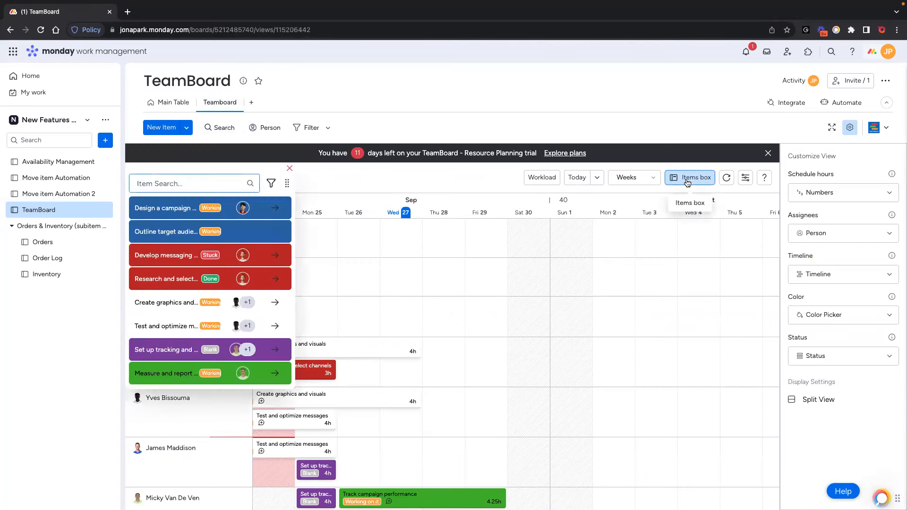
pyautogui.hscroll(-7, 491, 326)
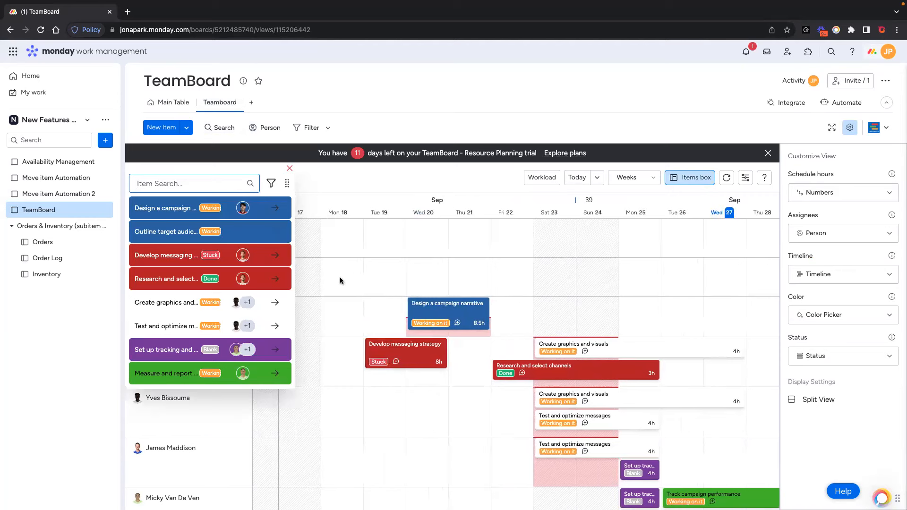
pyautogui.moveTo(268, 234); pyautogui.dragTo(427, 235)
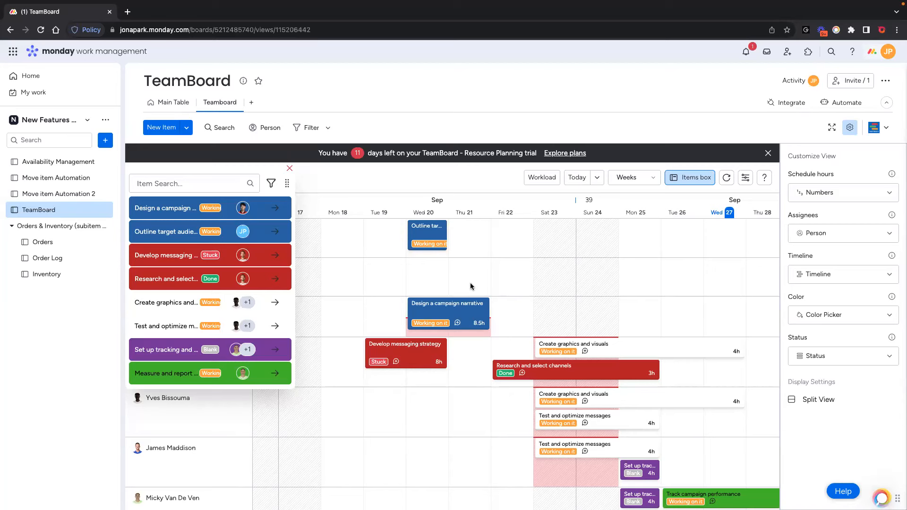
# Review the Miscellaneous settings for item level, workload calculation and default working hours.
pyautogui.click(746, 178)
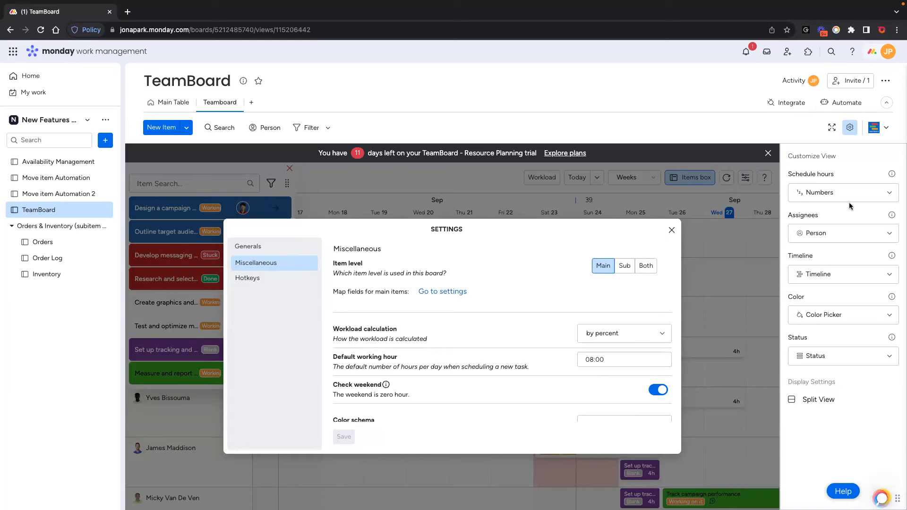
pyautogui.click(671, 230)
# Shorten the Design a campaign narrative item to 8.25h on the schedule and hide the Items box.
pyautogui.moveTo(460, 326)
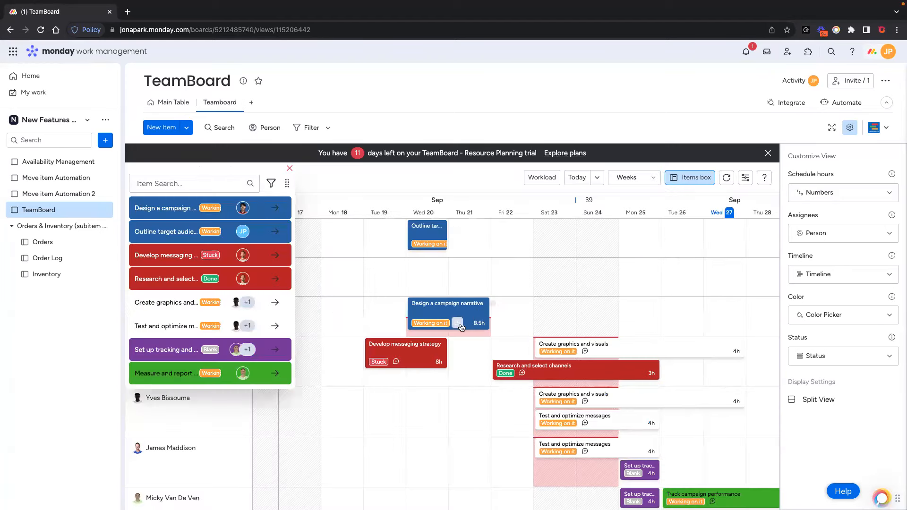
pyautogui.moveTo(466, 329); pyautogui.dragTo(466, 328)
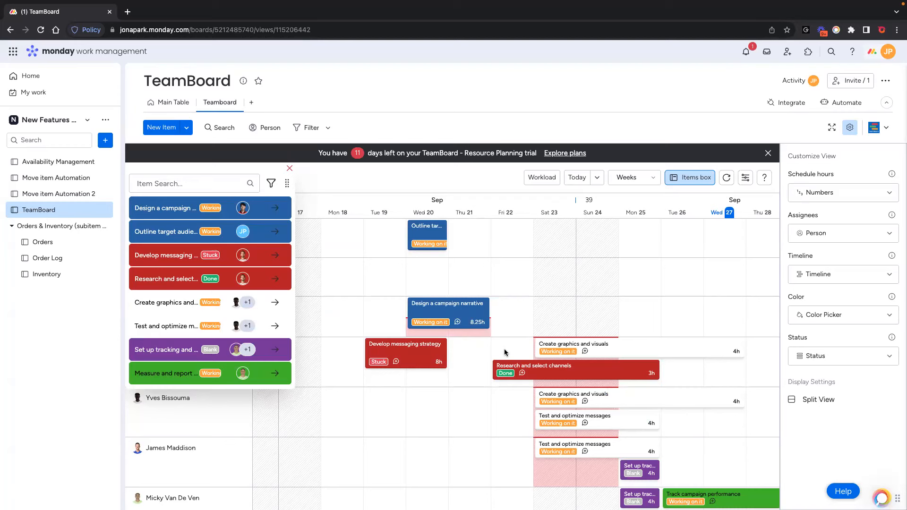
pyautogui.scroll(-3, 504, 348)
pyautogui.click(290, 169)
pyautogui.scroll(-1, 462, 327)
pyautogui.hscroll(1, 462, 326)
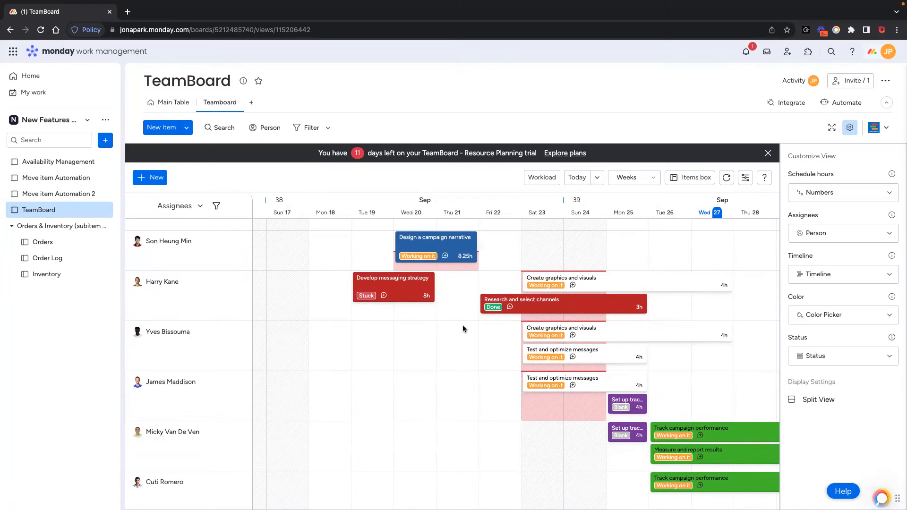
# Set the status of the scheduled Design a campaign narrative item to Done and close its details.
pyautogui.hscroll(3, 463, 325)
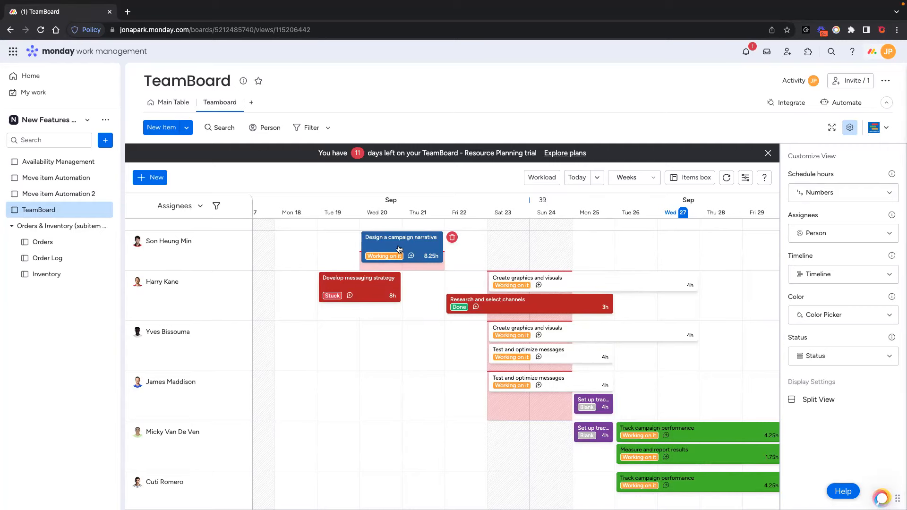
pyautogui.click(398, 248)
pyautogui.click(471, 291)
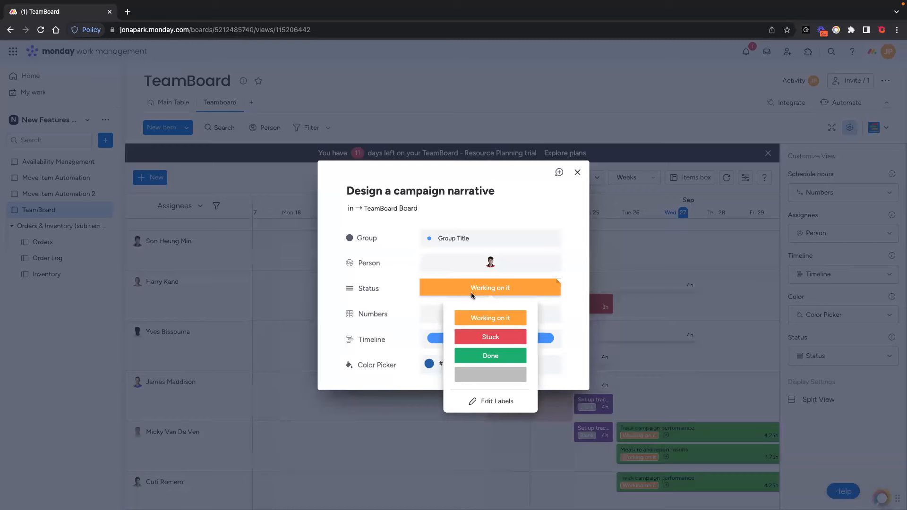
pyautogui.click(489, 357)
pyautogui.click(577, 173)
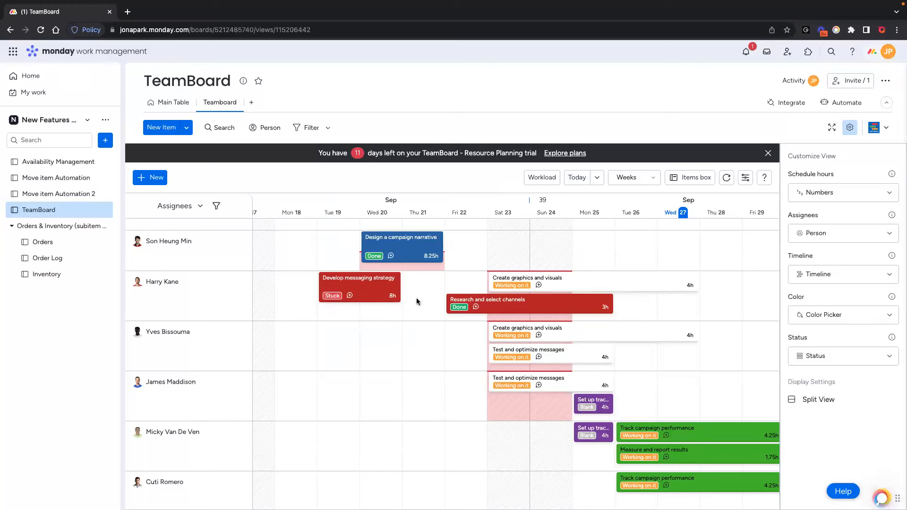
# Add a second assignee to the Design a campaign narrative item, and remove that person from it again.
pyautogui.doubleClick(402, 245)
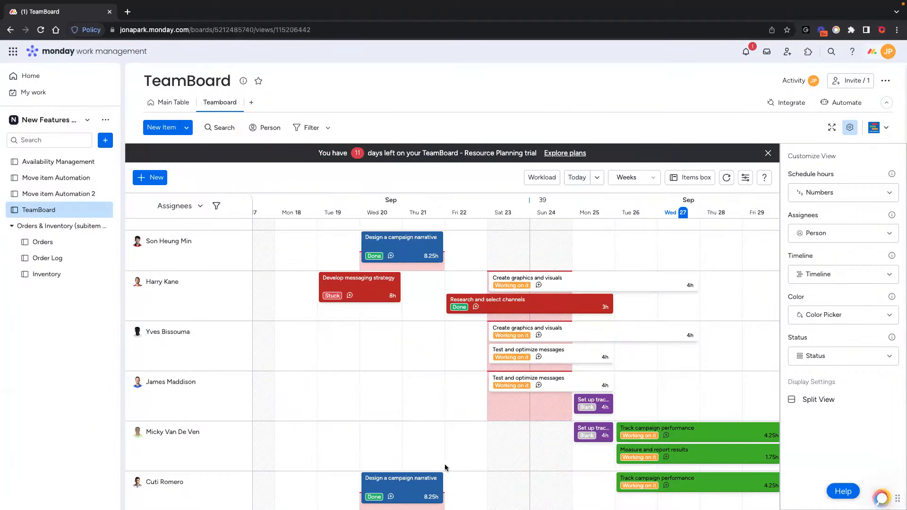
pyautogui.scroll(-1, 447, 465)
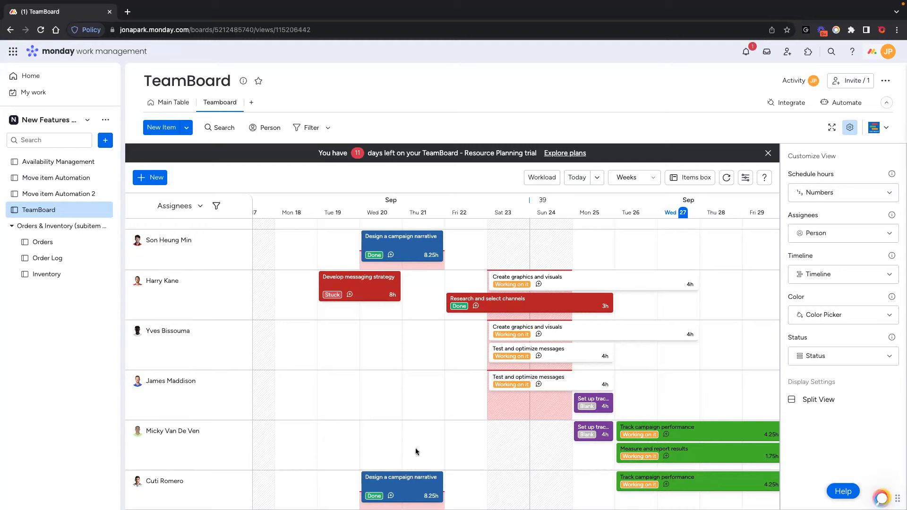
pyautogui.moveTo(422, 494)
pyautogui.click(410, 494)
pyautogui.click(519, 266)
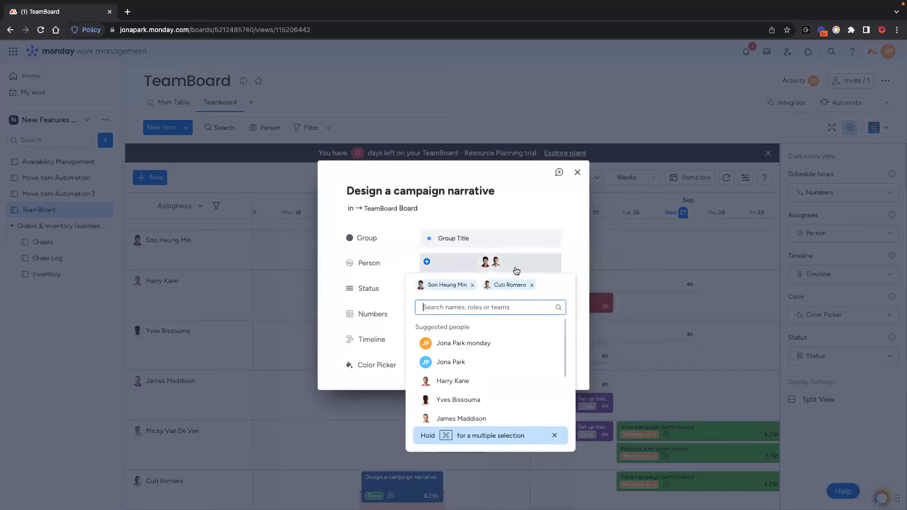
pyautogui.click(534, 285)
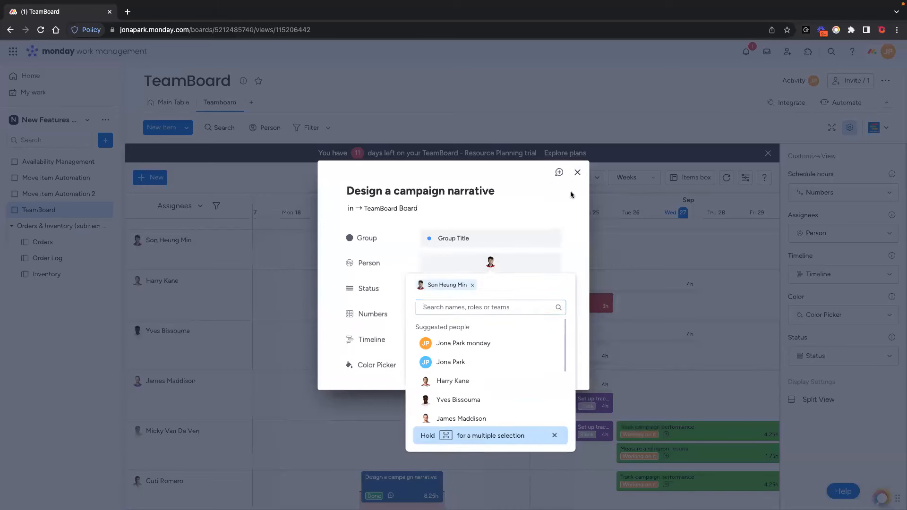
pyautogui.click(578, 174)
pyautogui.click(578, 173)
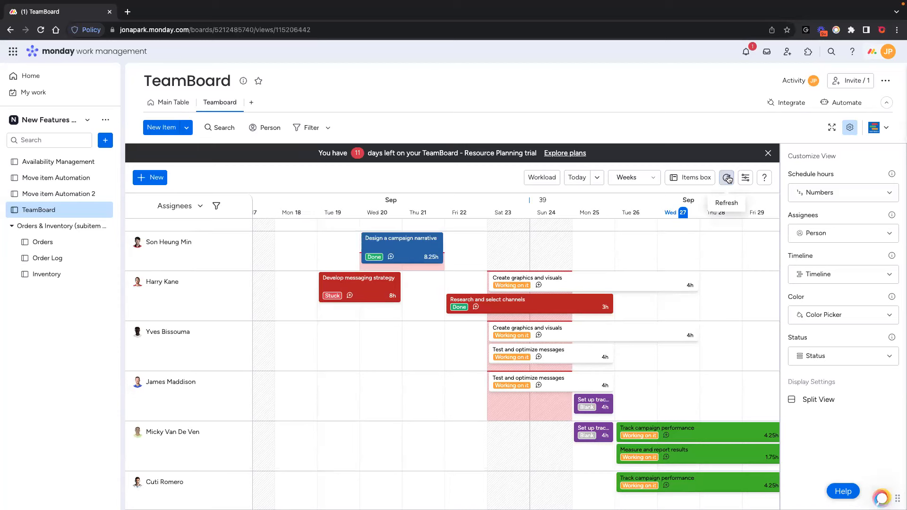
# Turn on the Workload display and expand the row of the assignee responsible for Design a campaign narrative.
pyautogui.click(542, 177)
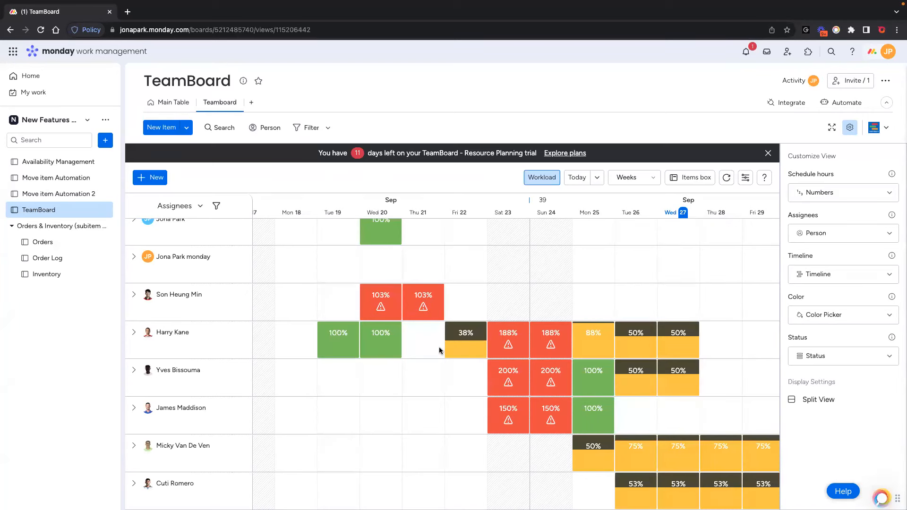
pyautogui.hscroll(1, 439, 348)
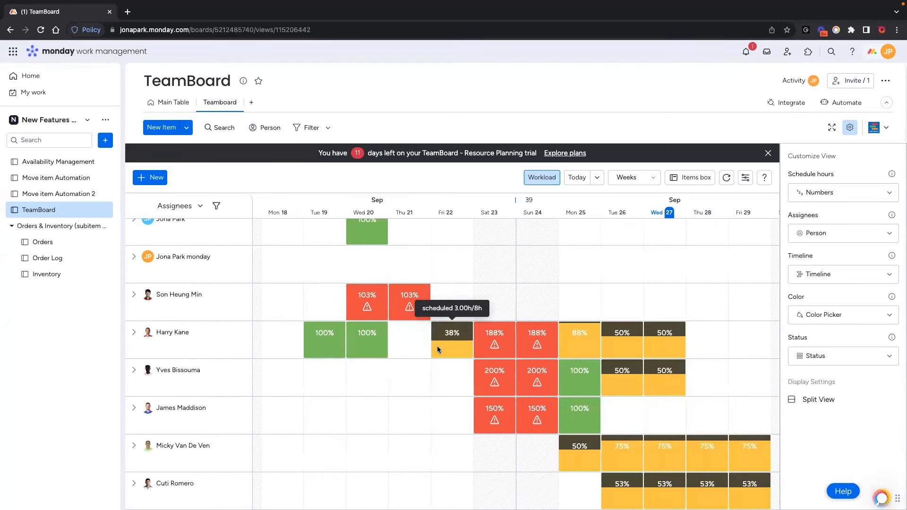
pyautogui.hscroll(-1, 438, 350)
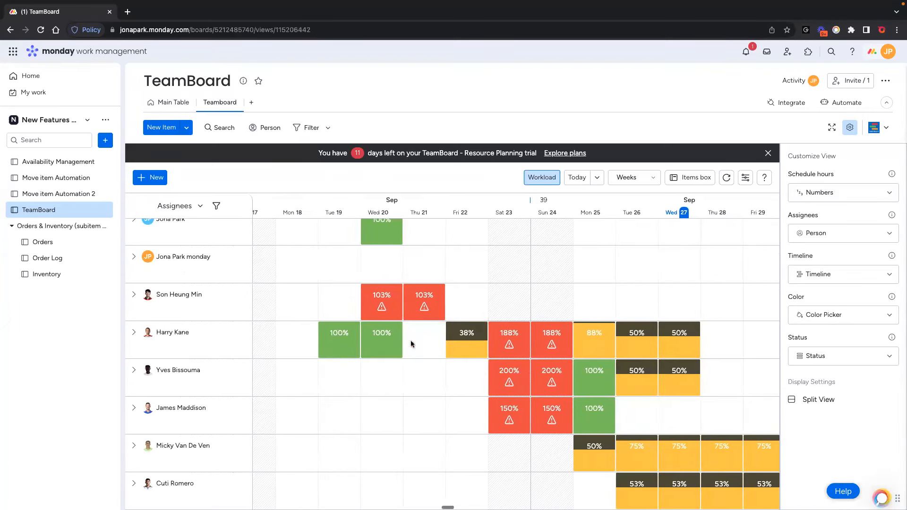
pyautogui.click(137, 296)
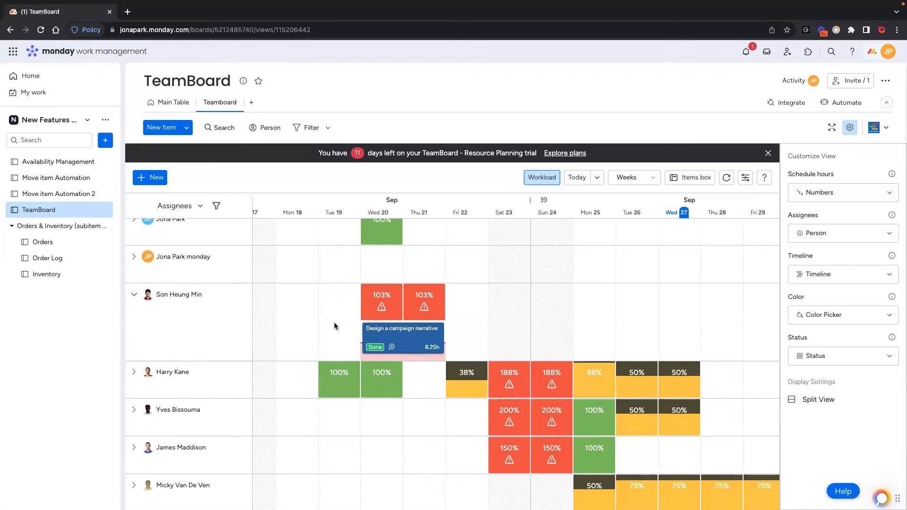
# Look over the TeamBoard - Resource Planning listing in the app marketplace, including its description.
pyautogui.scroll(-1, 350, 327)
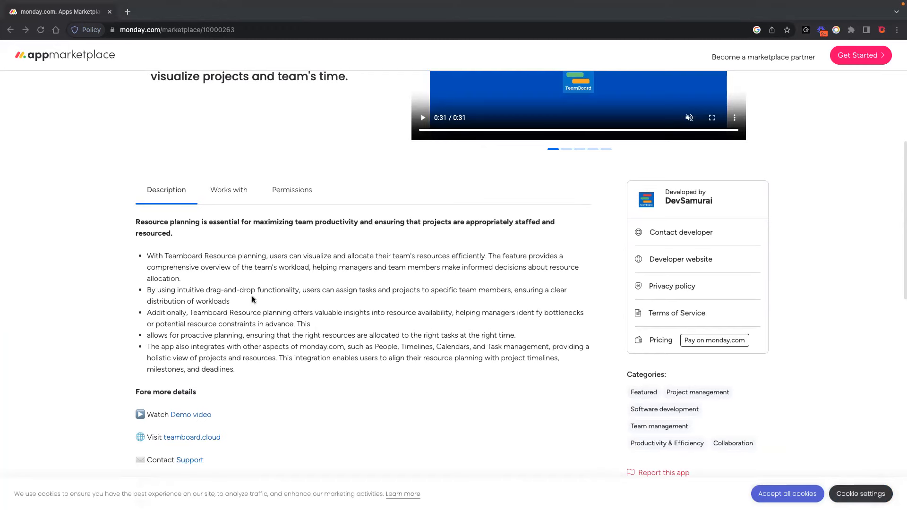
pyautogui.scroll(4, 257, 293)
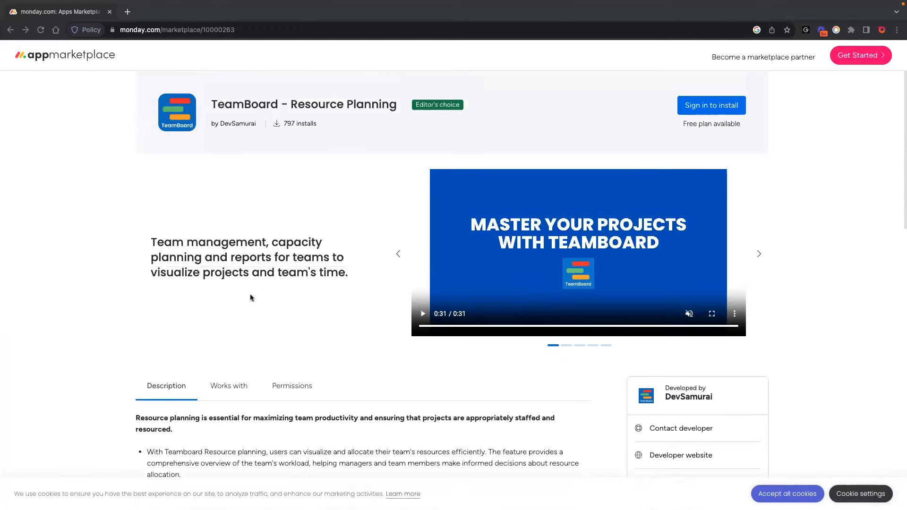
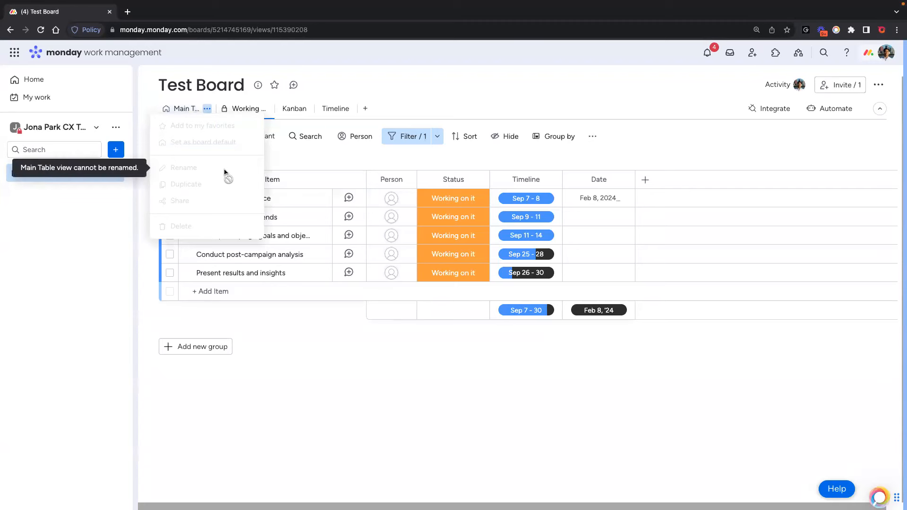
# Review Test Board's permission settings and its Board Members list, leaving both unchanged.
pyautogui.click(443, 328)
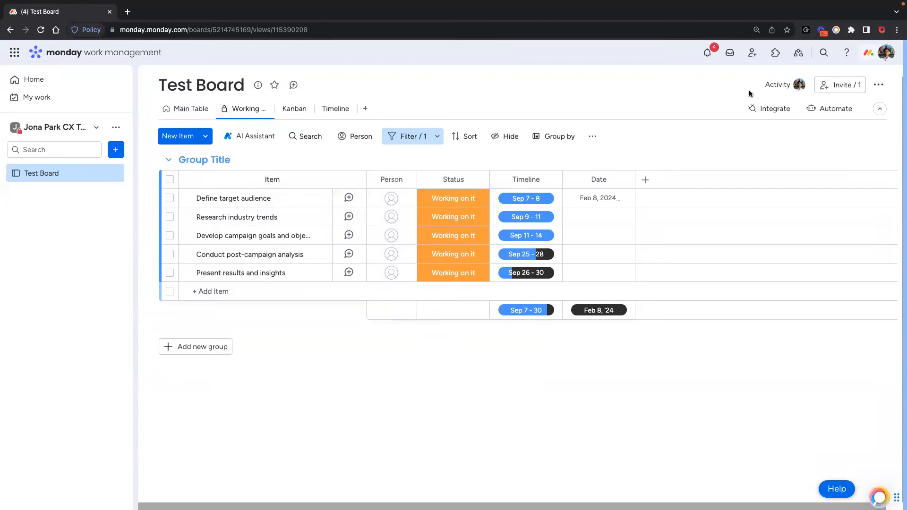
pyautogui.click(827, 89)
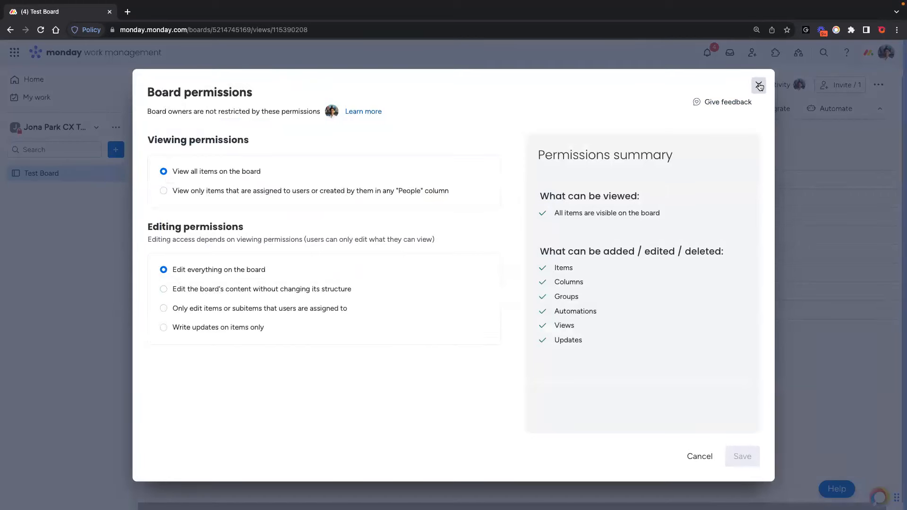
pyautogui.click(759, 86)
pyautogui.click(840, 85)
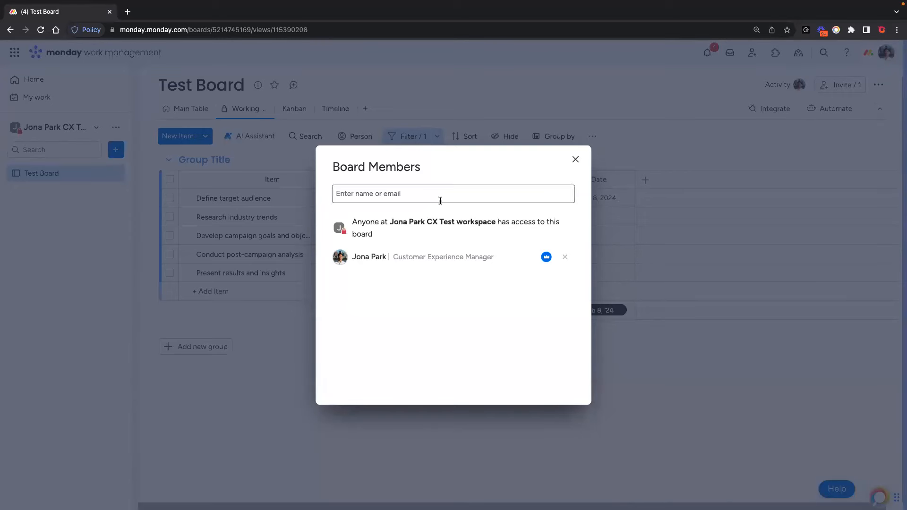
pyautogui.click(576, 161)
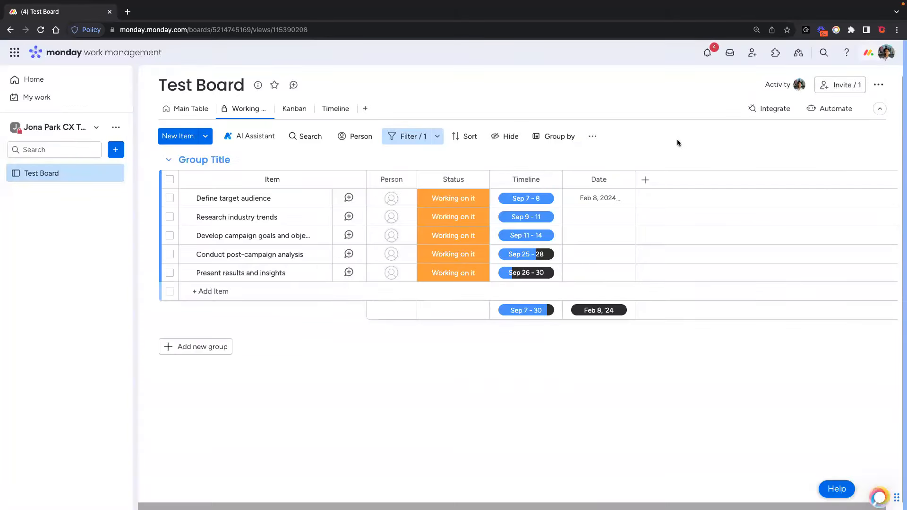
# Show the options of Test Board's locked view, including Unlock view, and dismiss them.
pyautogui.click(266, 109)
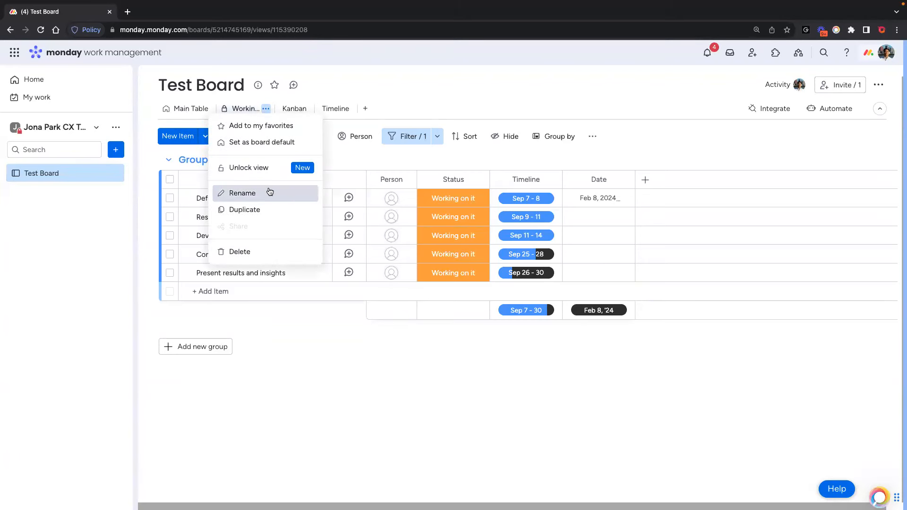
pyautogui.click(350, 328)
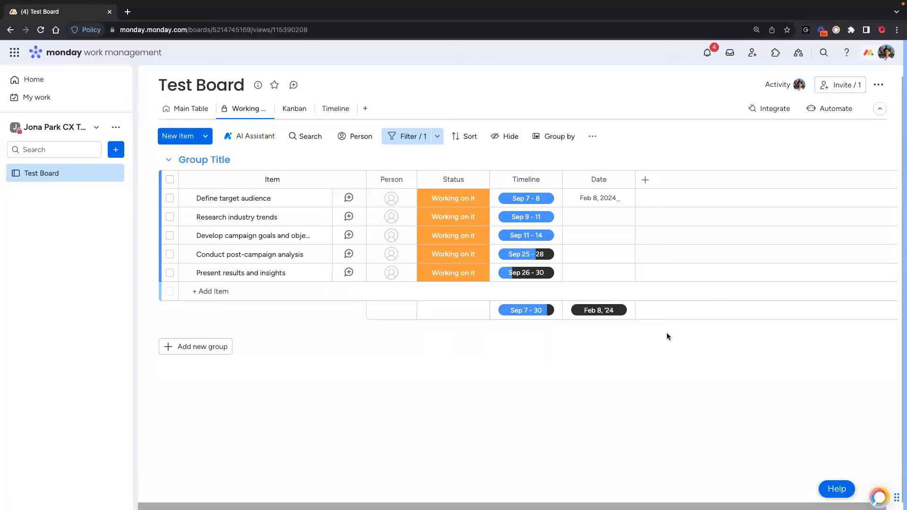
# Switch to the TeamBoard window and turn off the Workload display to show the scheduled items per assignee.
pyautogui.hotkey('ctrl', 'Left')
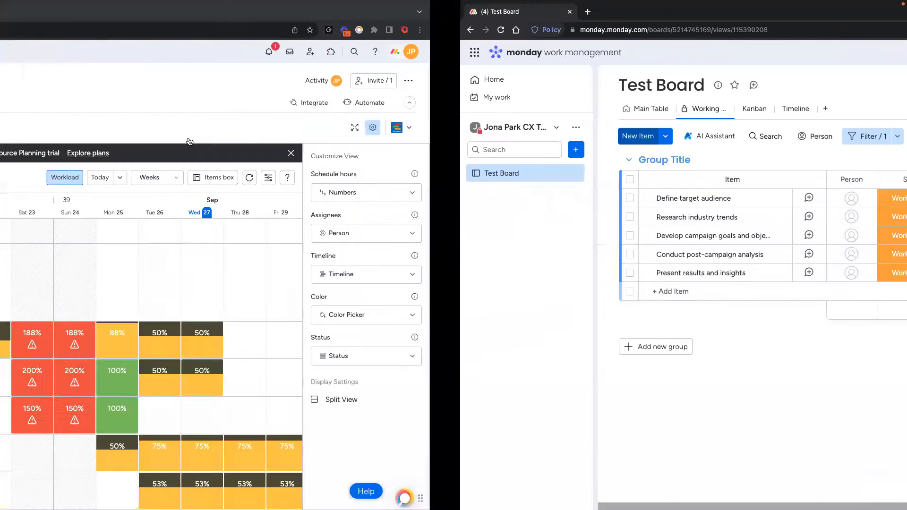
pyautogui.scroll(1, 304, 281)
pyautogui.scroll(-1, 304, 279)
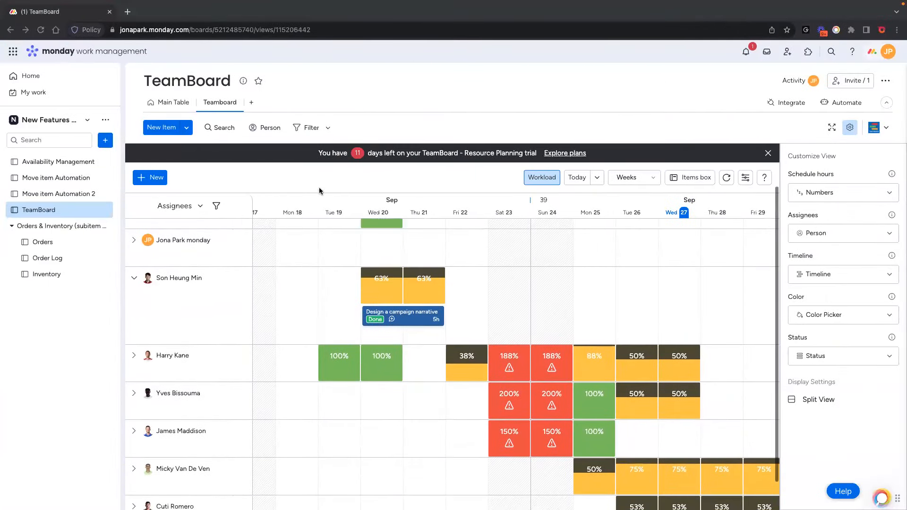
pyautogui.click(542, 177)
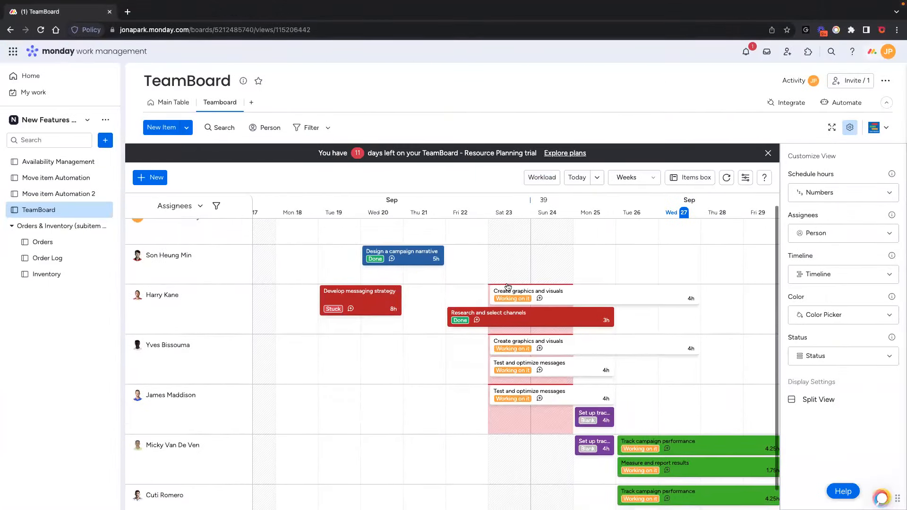
pyautogui.scroll(-1, 508, 287)
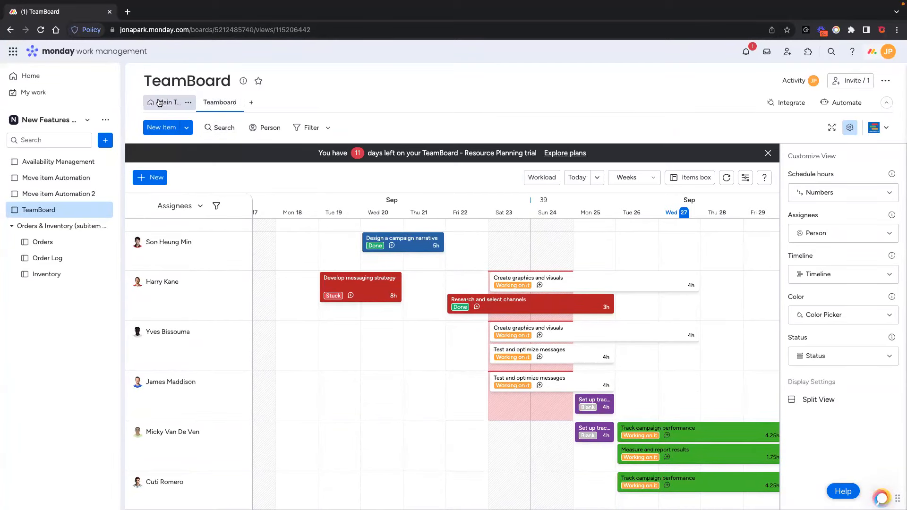
pyautogui.scroll(2, 275, 244)
pyautogui.hscroll(-2, 438, 285)
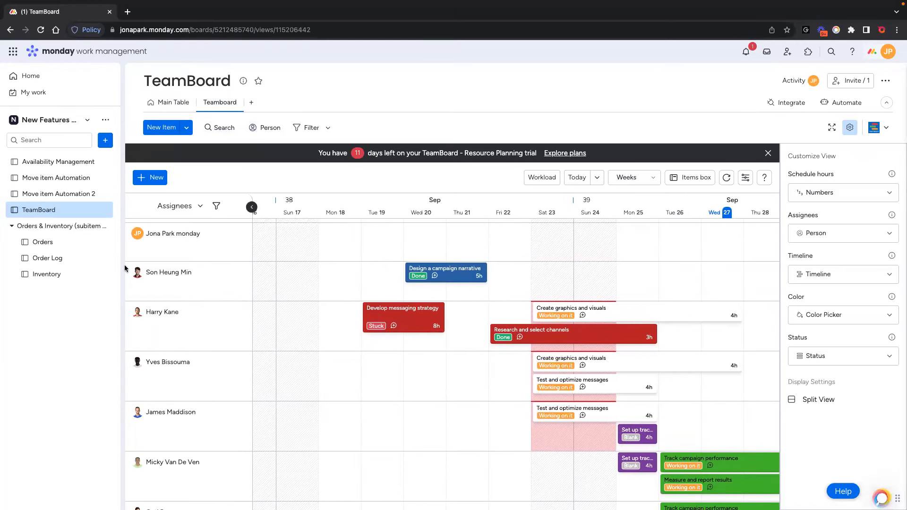
# Compare the Main Table's items and column values with how they are laid out on the Teamboard schedule.
pyautogui.click(166, 102)
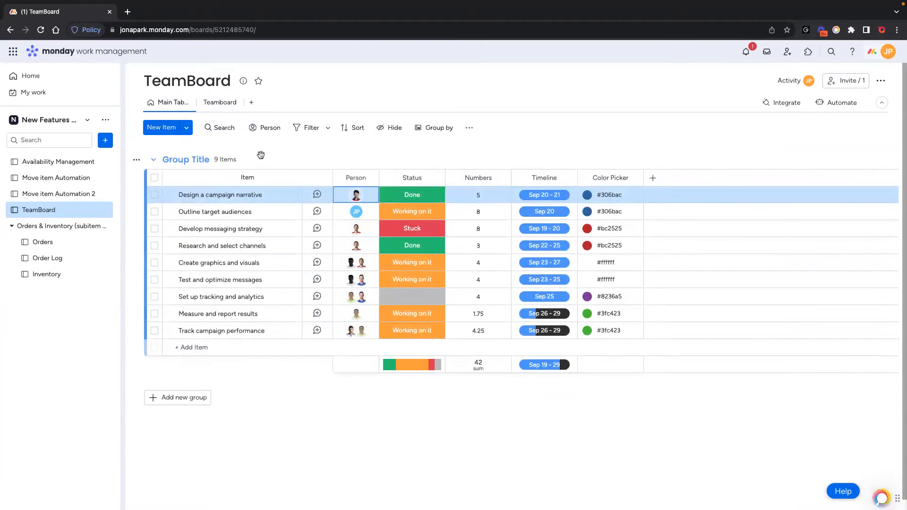
pyautogui.click(214, 102)
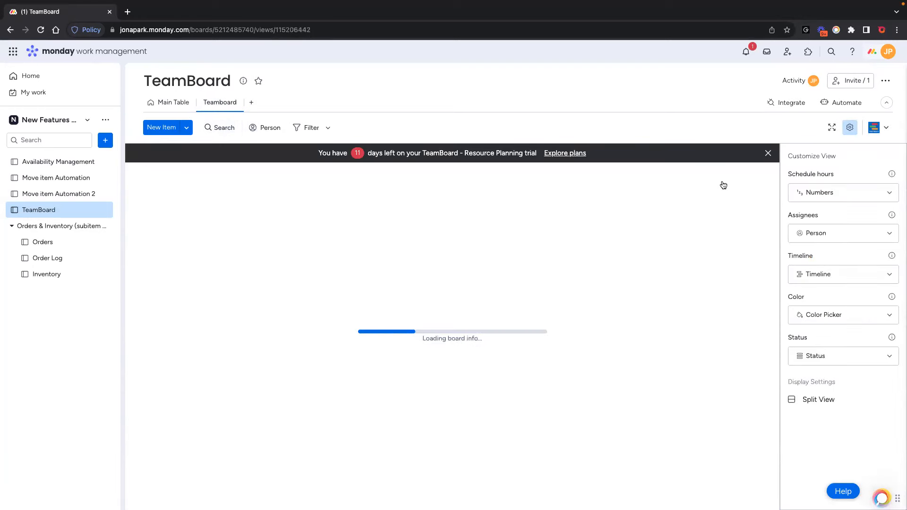
pyautogui.hscroll(-4, 677, 232)
pyautogui.scroll(-2, 608, 235)
pyautogui.hscroll(-1, 607, 235)
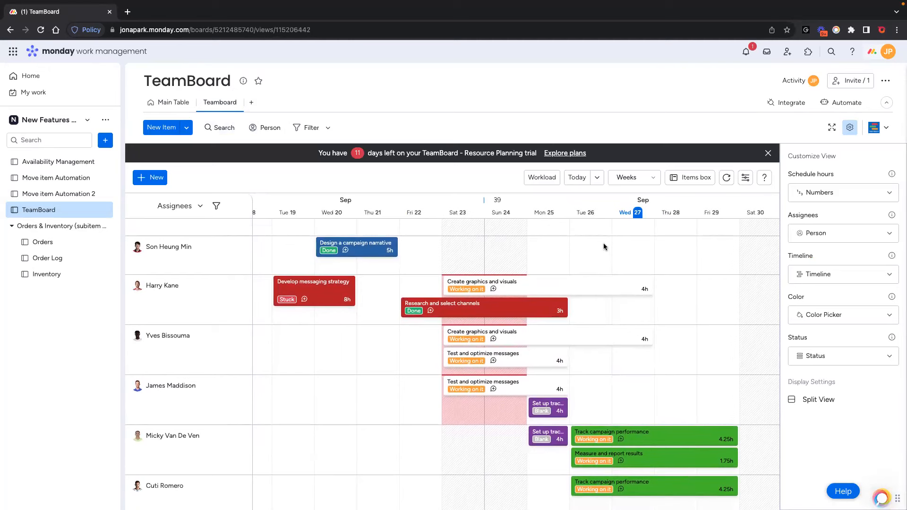
pyautogui.scroll(-1, 608, 246)
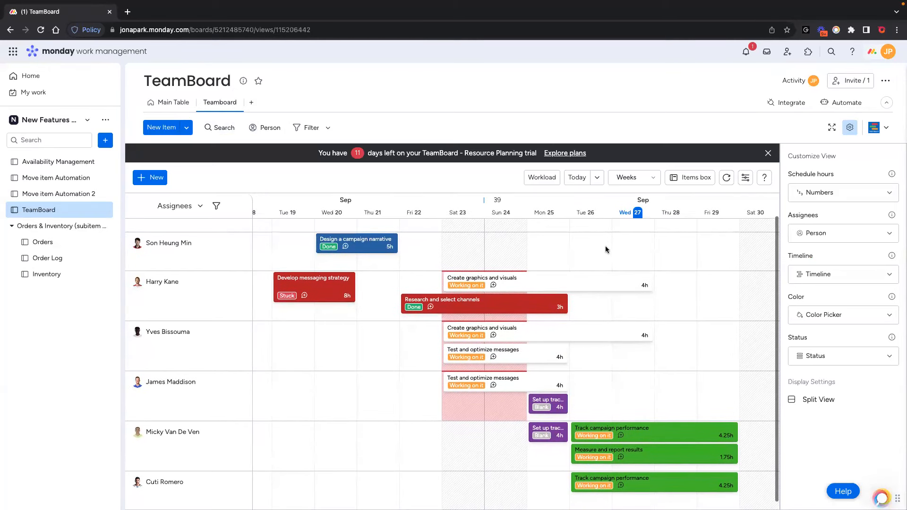
pyautogui.moveTo(366, 252)
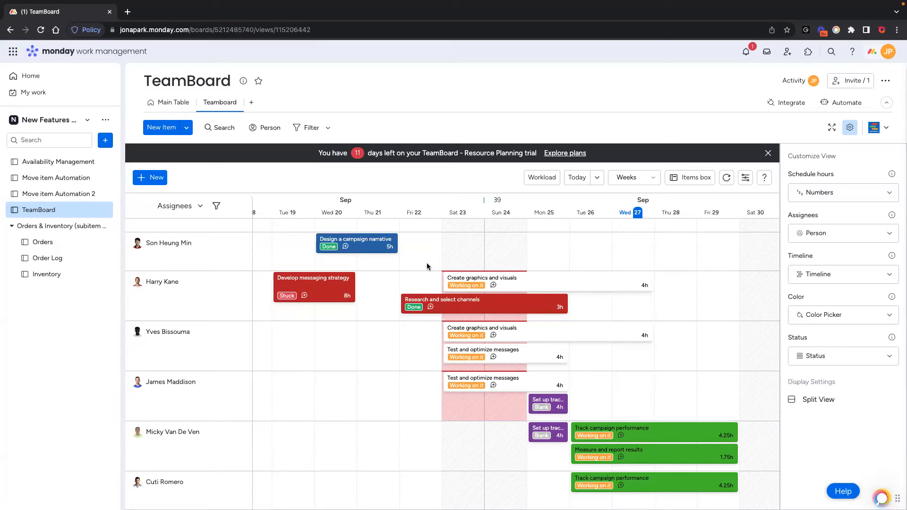
# Recheck the Main Table against the Teamboard schedule and switch back to the Test Board window.
pyautogui.click(170, 102)
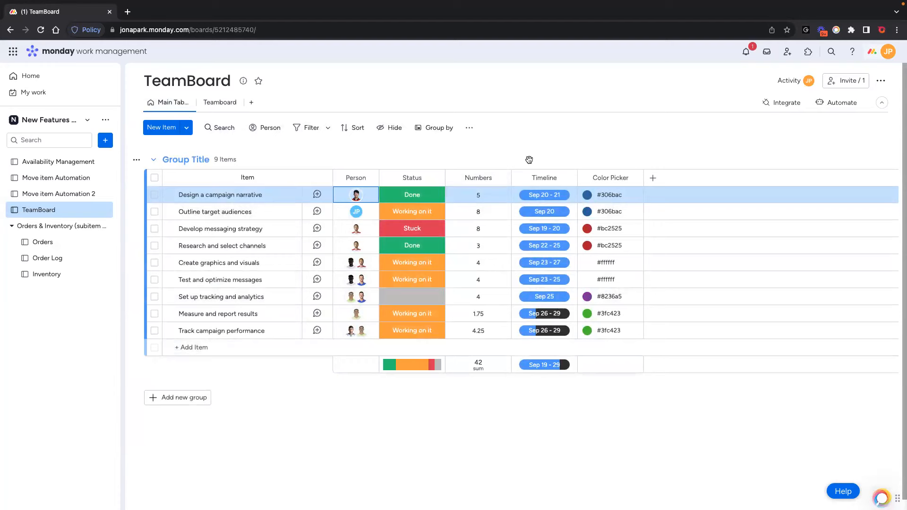
pyautogui.click(217, 108)
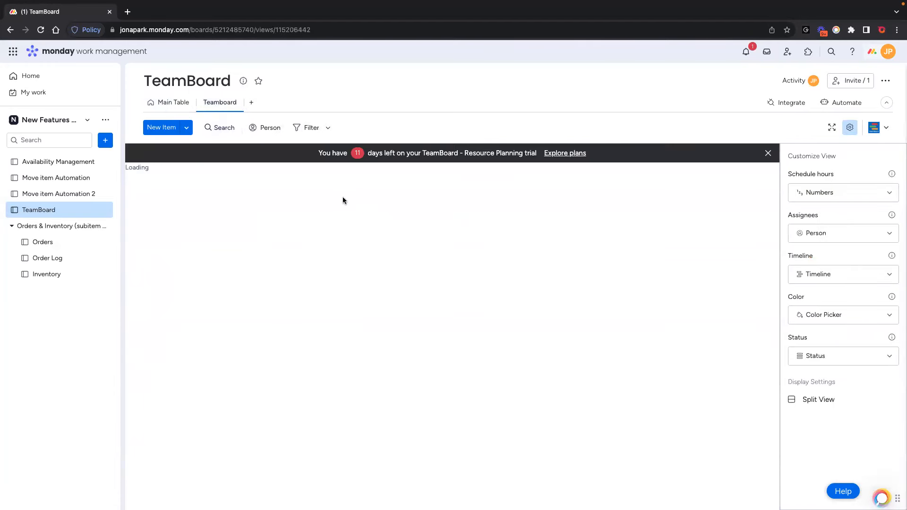
pyautogui.hscroll(-5, 415, 295)
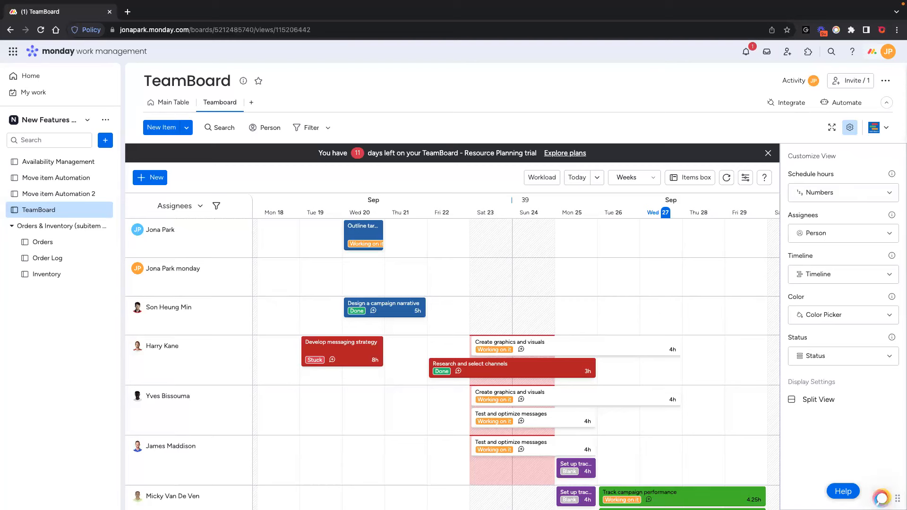
pyautogui.hotkey('ctrl', 'Right')
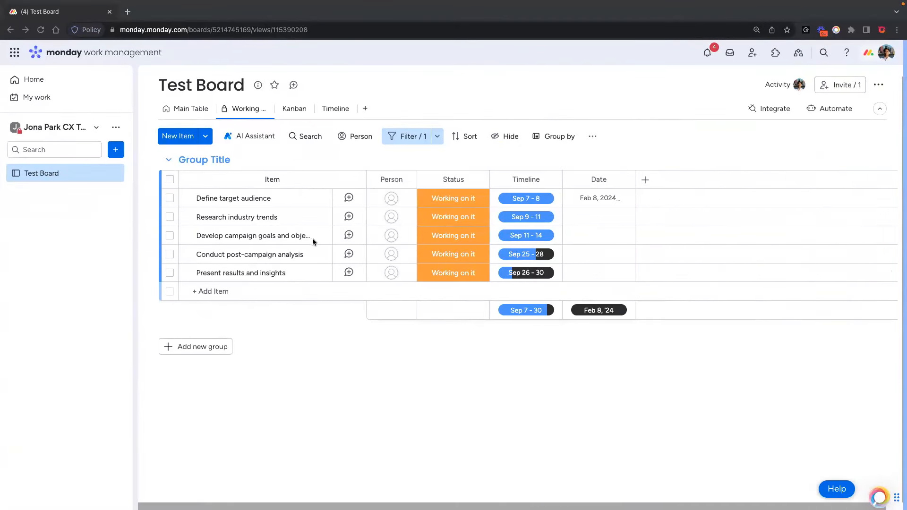
# Switch to the TeamBoard window, open Availability Management's Workload view and set its effort and capacity settings to present workload as Percentage.
pyautogui.hotkey('ctrl', 'Left')
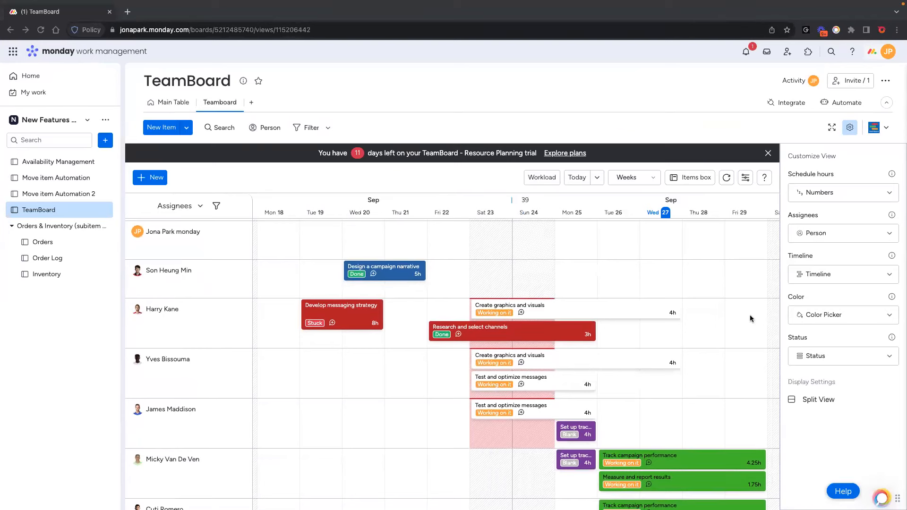
pyautogui.scroll(-1, 741, 312)
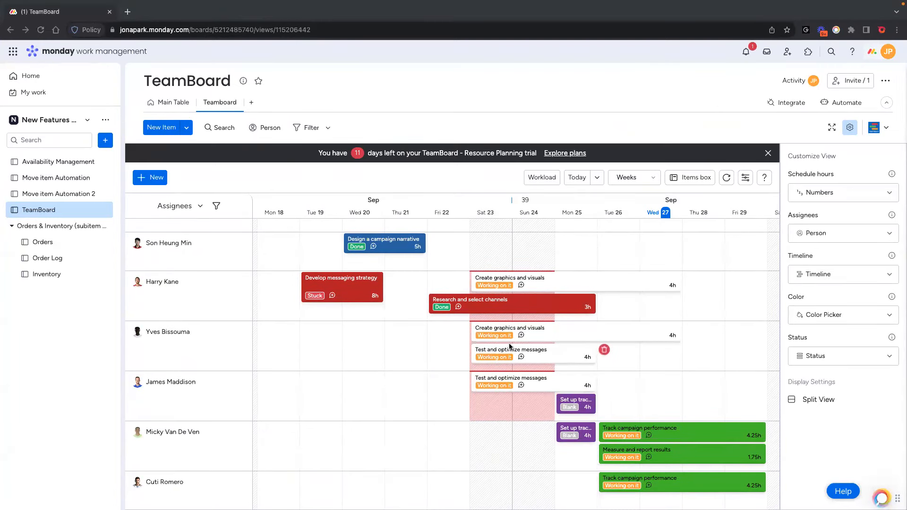
pyautogui.click(62, 161)
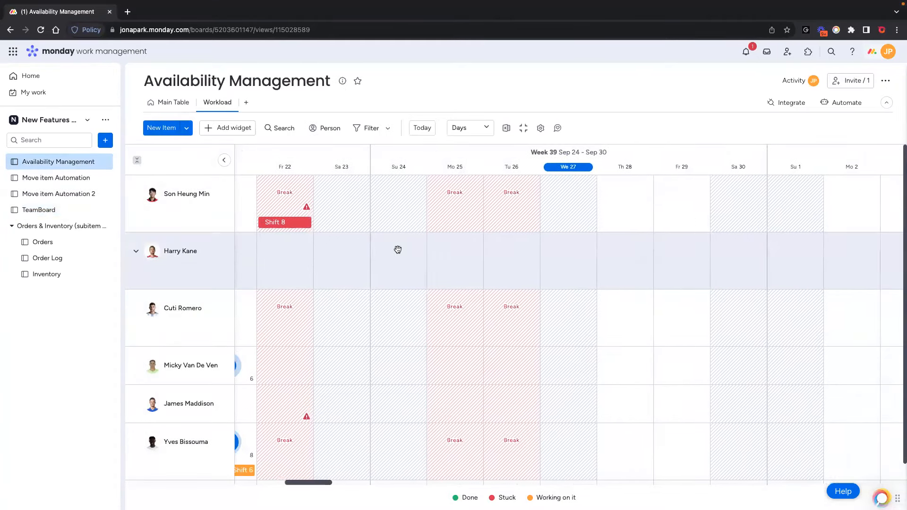
pyautogui.click(541, 128)
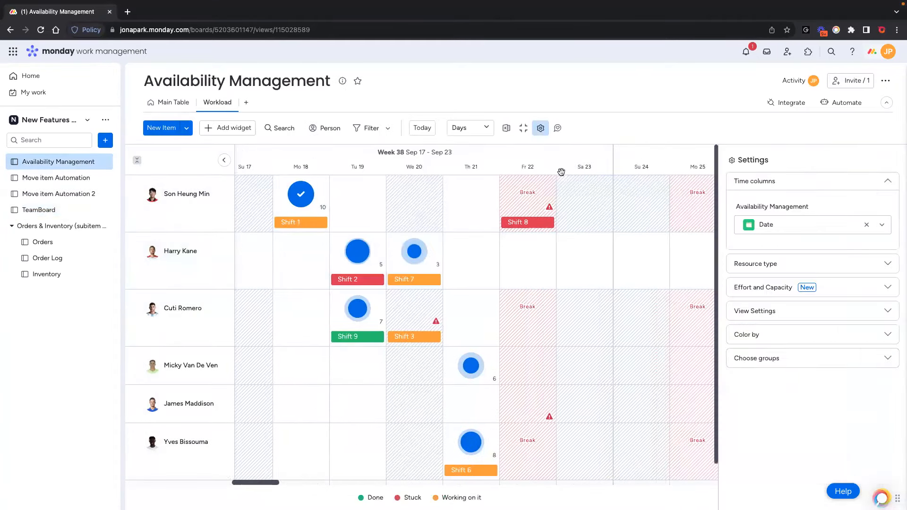
pyautogui.click(837, 290)
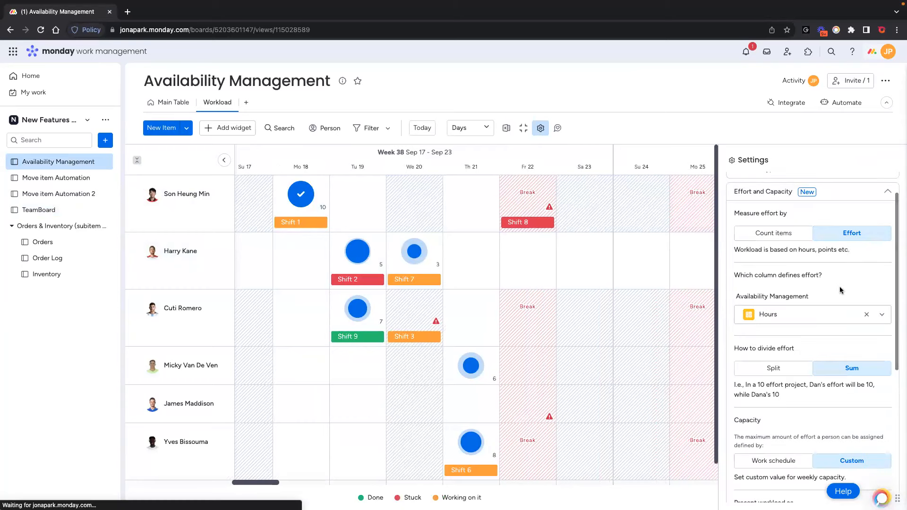
pyautogui.scroll(-3, 840, 290)
pyautogui.scroll(-3, 840, 290)
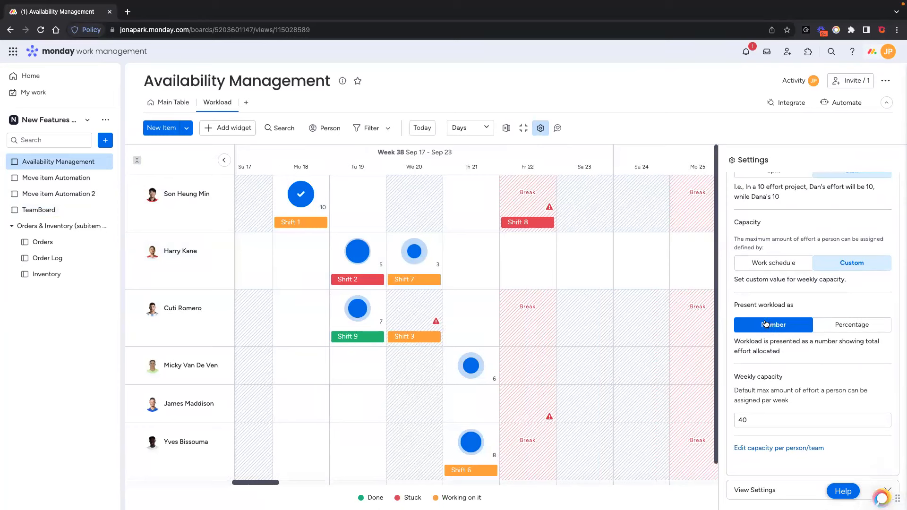
pyautogui.click(852, 326)
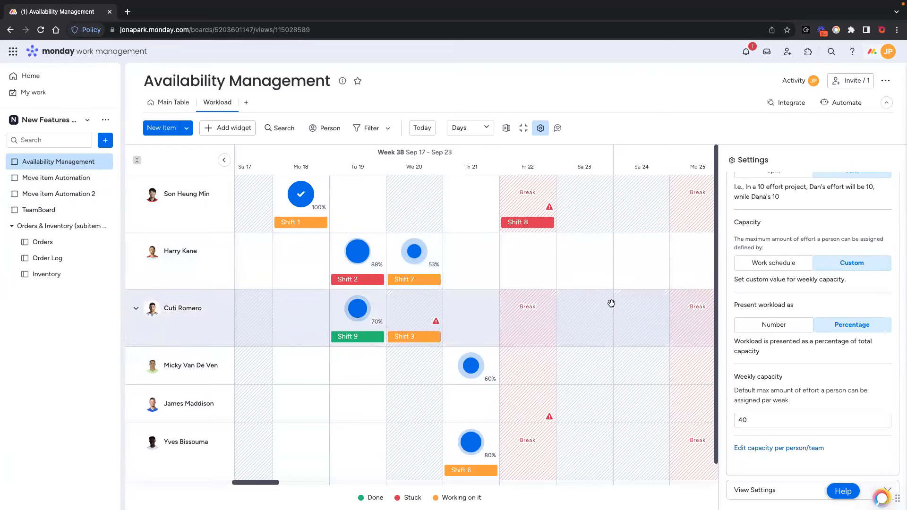
# Open the account's Teams page, view the Bayern Munich team and its assigned schedule, and close the page.
pyautogui.click(887, 81)
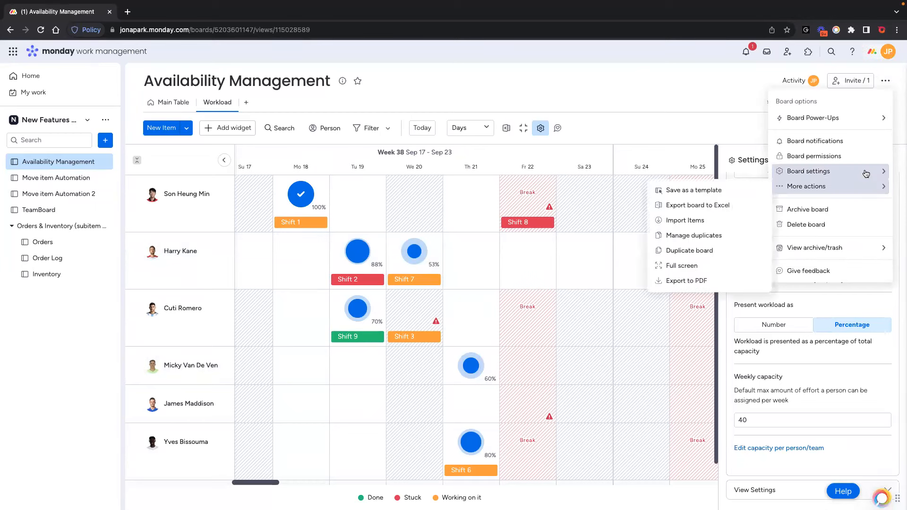
pyautogui.click(882, 57)
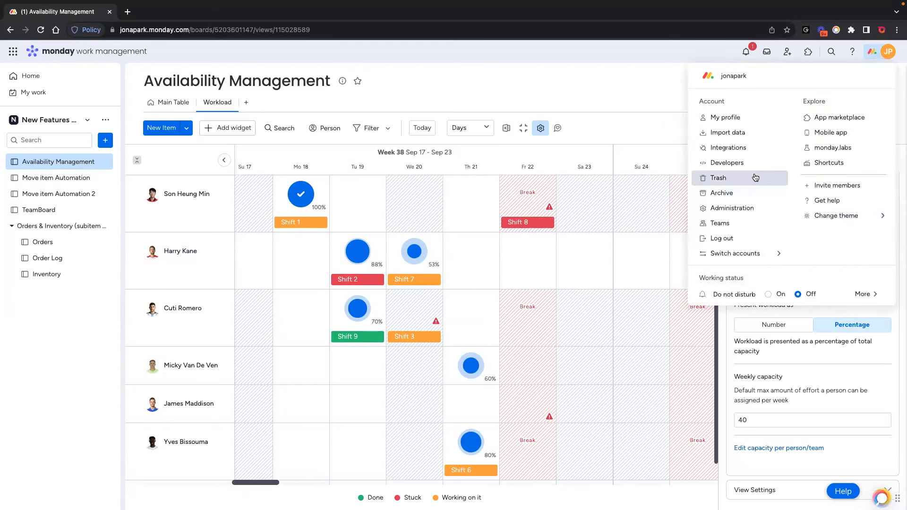
pyautogui.click(719, 223)
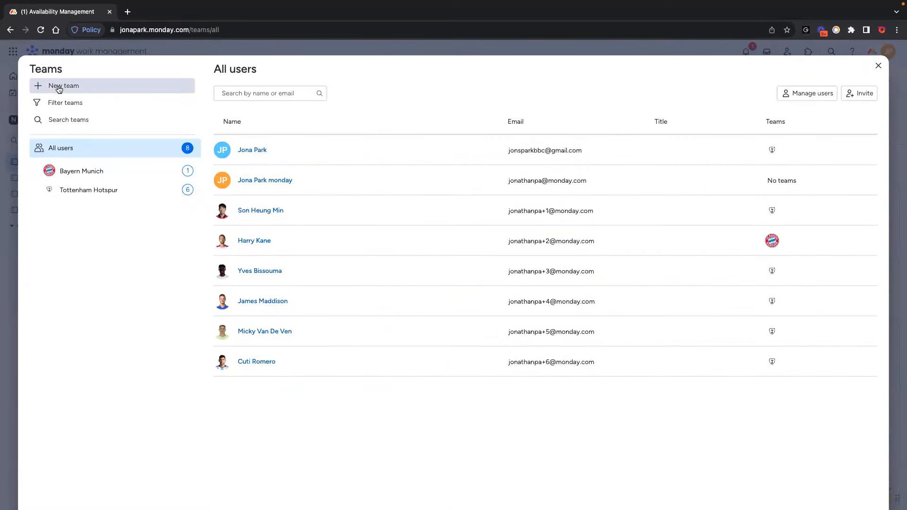
pyautogui.click(82, 171)
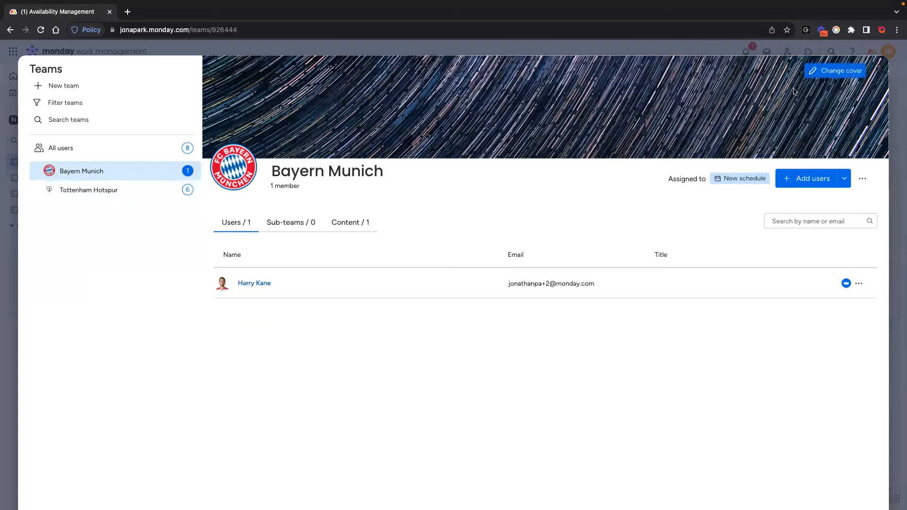
pyautogui.click(901, 81)
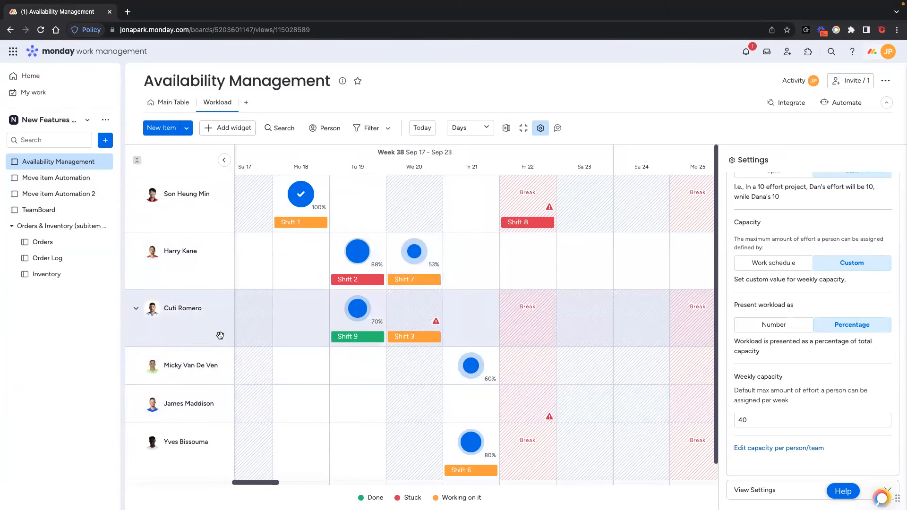
# Review the mid-September workload and the effort settings in Availability Management, and show the account options.
pyautogui.hscroll(1, 371, 276)
pyautogui.hscroll(-4, 370, 275)
pyautogui.hscroll(1, 371, 275)
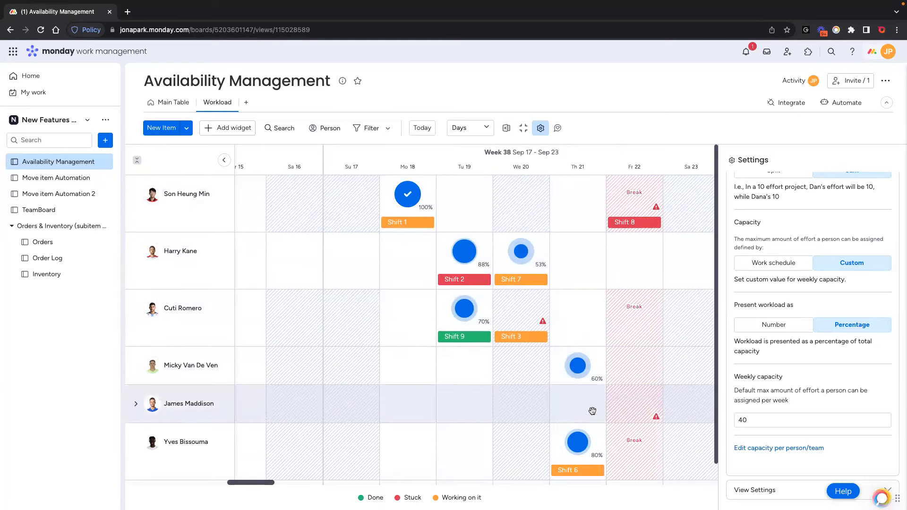
pyautogui.scroll(2, 821, 400)
pyautogui.scroll(3, 820, 400)
pyautogui.click(880, 51)
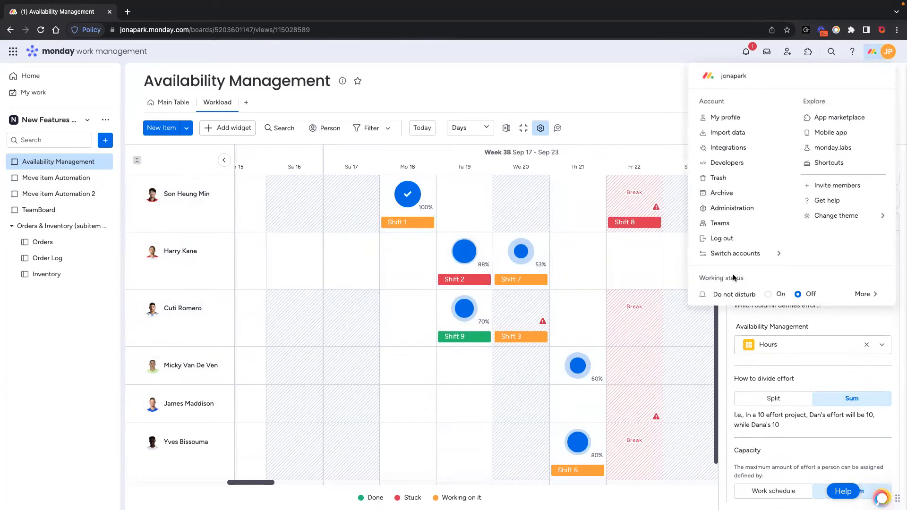
# Open the Orders board and add a Connect boards column to the subitems without choosing any board.
pyautogui.click(43, 242)
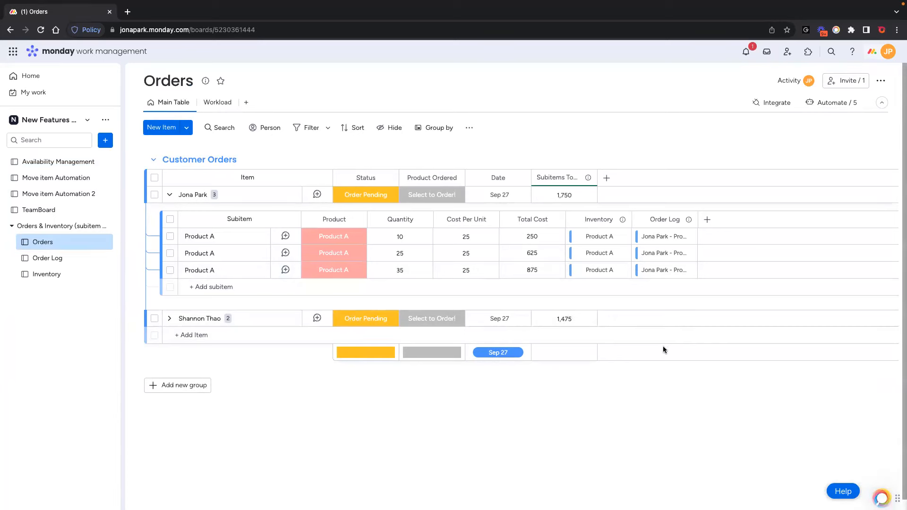
pyautogui.click(709, 221)
pyautogui.click(602, 371)
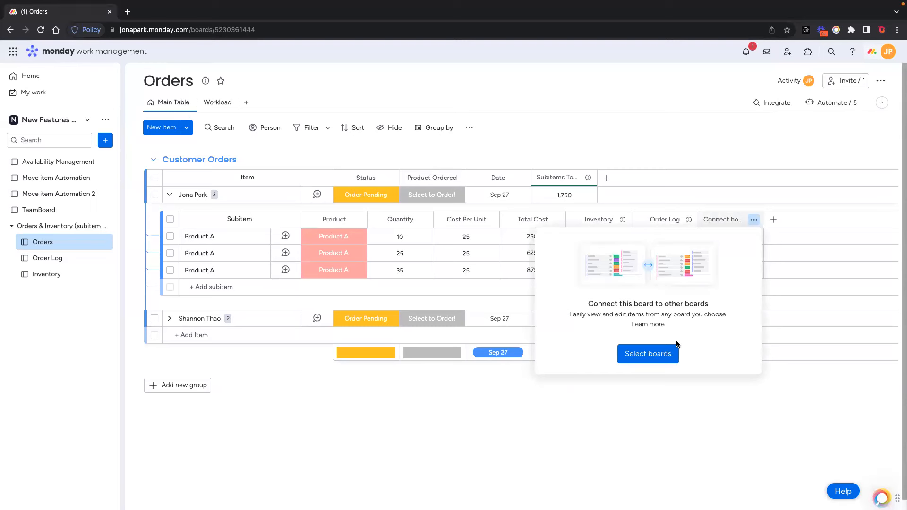
pyautogui.click(753, 381)
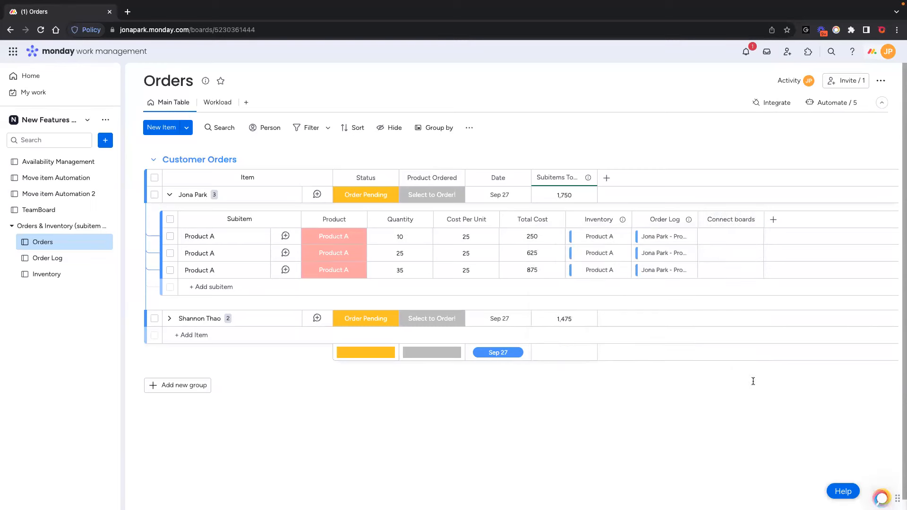
# Add a Connect boards column to the Orders items, search its connectable boards for "subitem" and dismiss the selection.
pyautogui.click(607, 178)
pyautogui.click(510, 300)
pyautogui.scroll(-5, 750, 323)
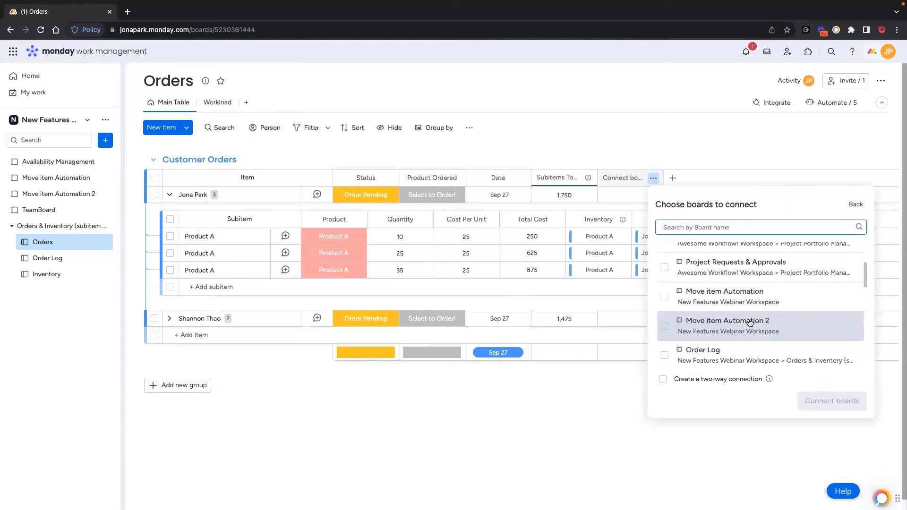
pyautogui.scroll(-3, 750, 322)
pyautogui.scroll(4, 746, 320)
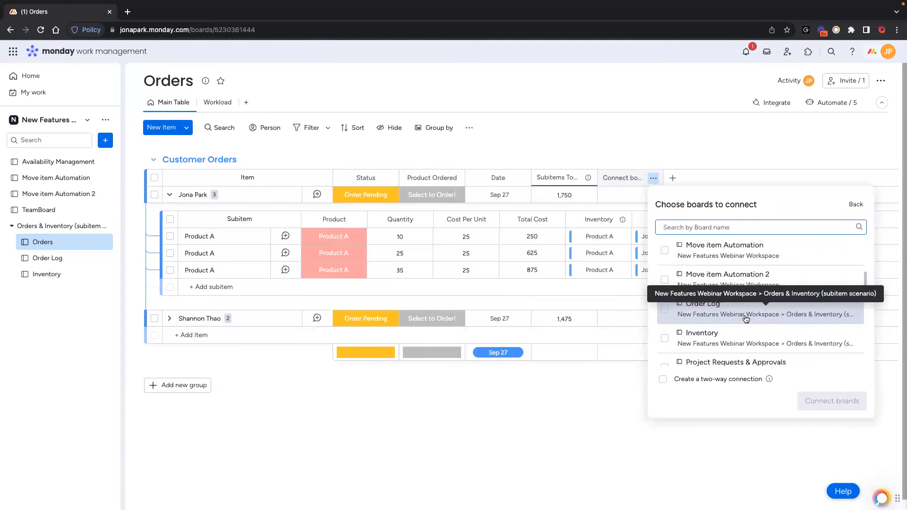
pyautogui.write('subitem')
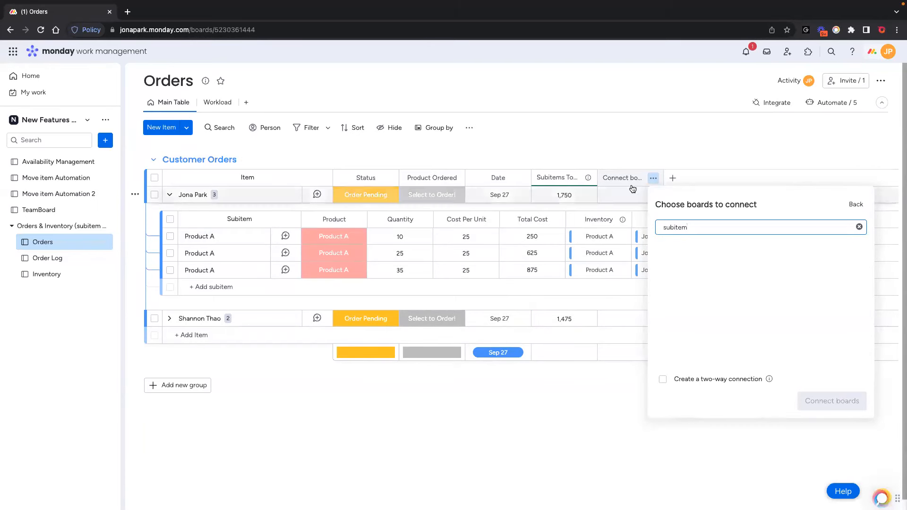
pyautogui.click(669, 152)
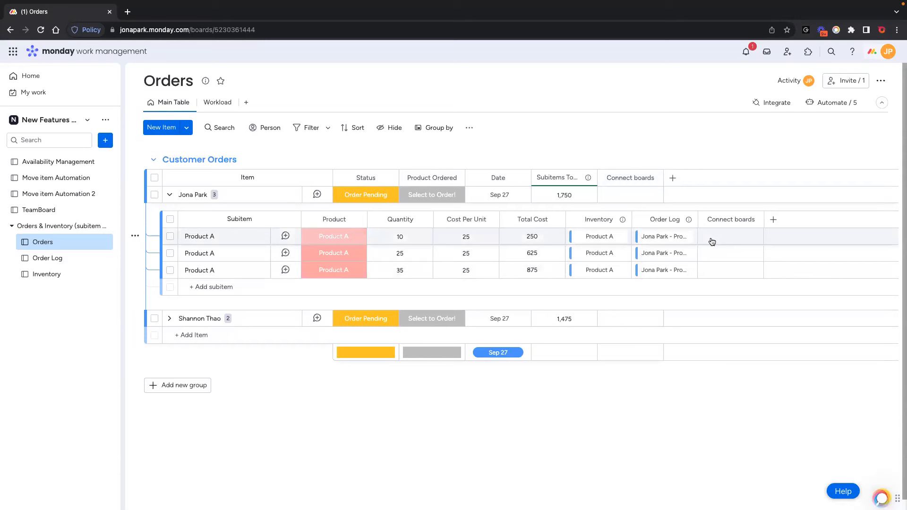
# Bring up the board selection for the subitems' Connect boards column, and select and deselect the Orders board.
pyautogui.click(755, 220)
pyautogui.moveTo(681, 238)
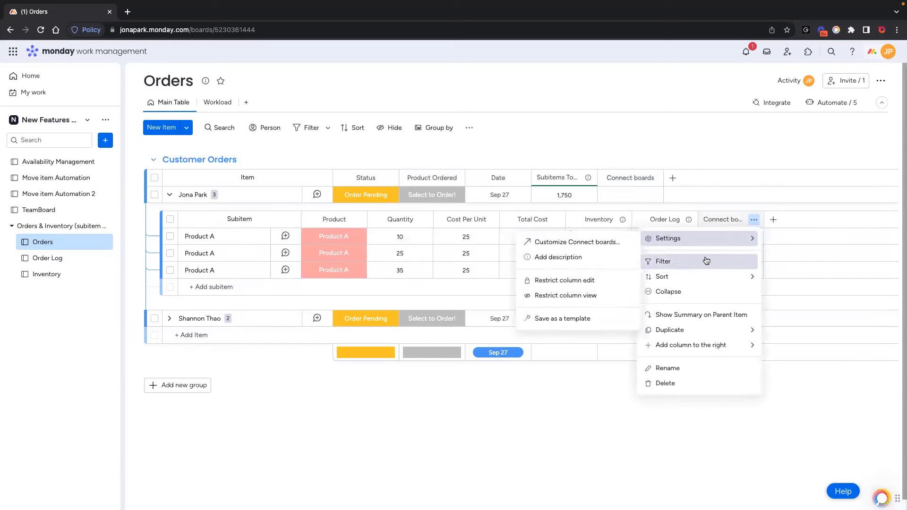
pyautogui.click(611, 243)
pyautogui.click(649, 354)
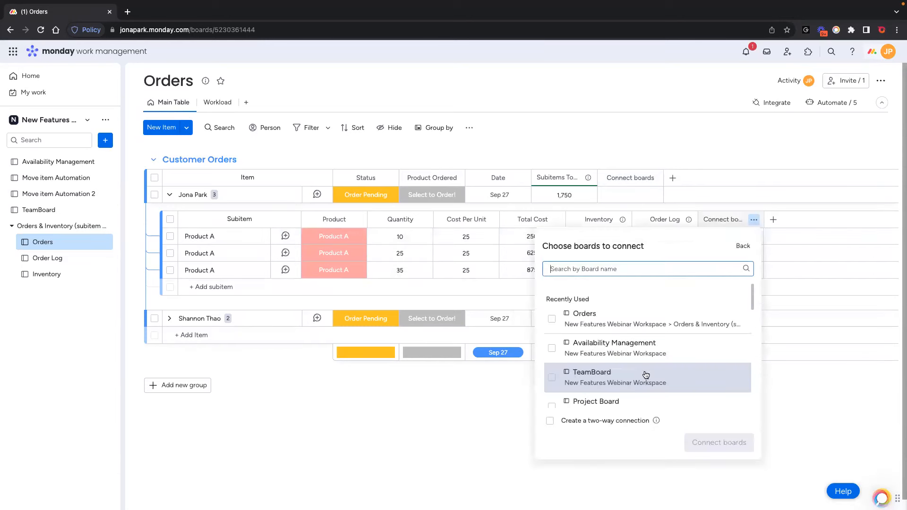
pyautogui.click(551, 319)
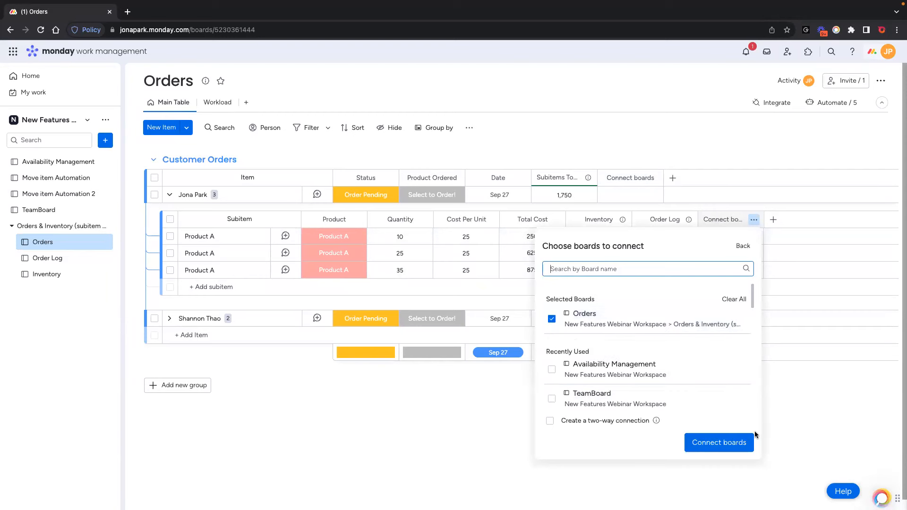
pyautogui.click(551, 319)
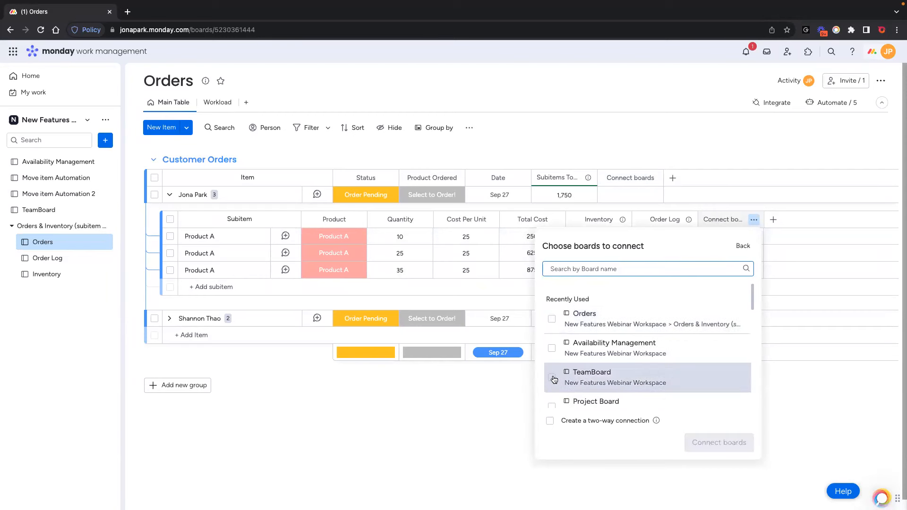
# Find "inventory" and connect the subitems' column to the Inventory board with a two-way connection.
pyautogui.click(590, 270)
pyautogui.write('inventory')
pyautogui.click(551, 318)
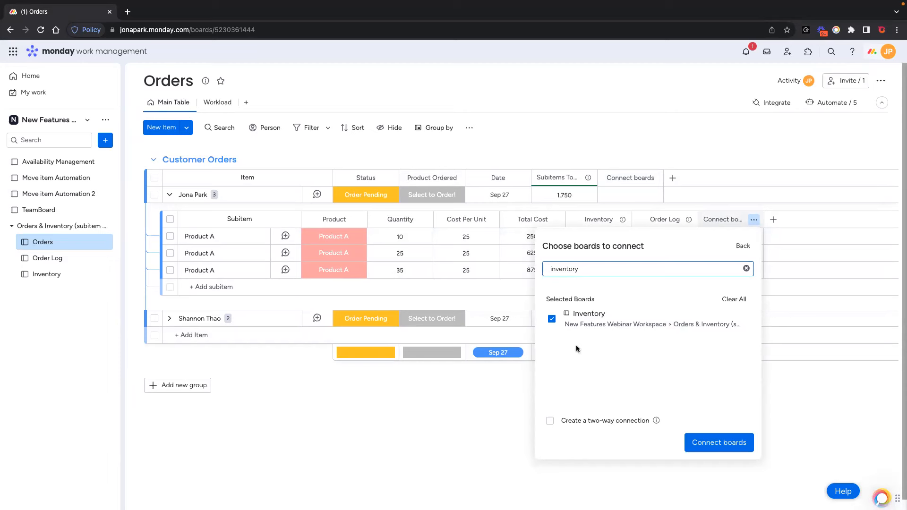
pyautogui.click(551, 422)
pyautogui.moveTo(657, 422)
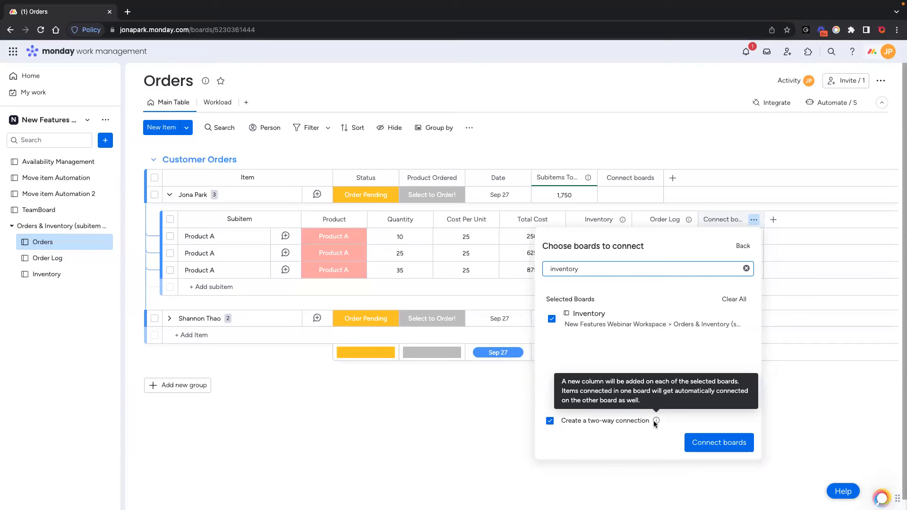
pyautogui.click(709, 445)
pyautogui.click(681, 460)
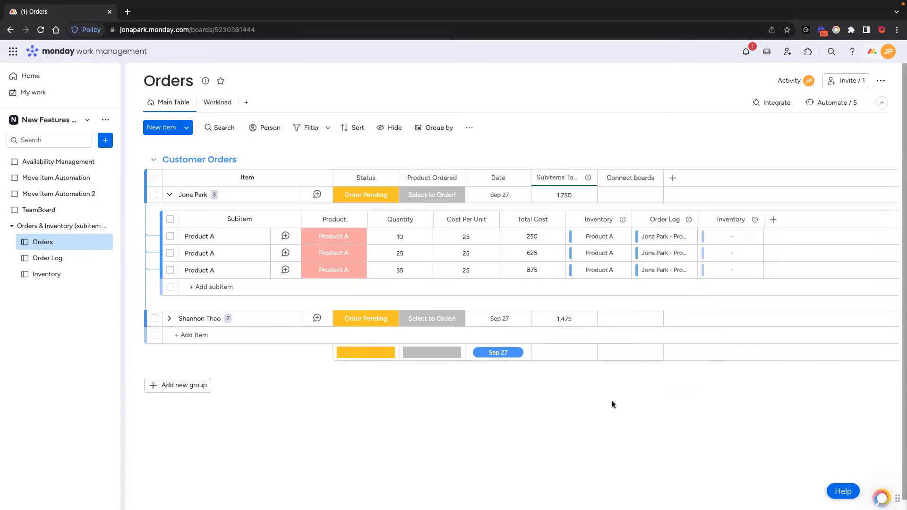
# Show the first subitem's connectable Inventory items, and widen the new link to Subitems of Orders column on the Inventory board.
pyautogui.click(719, 240)
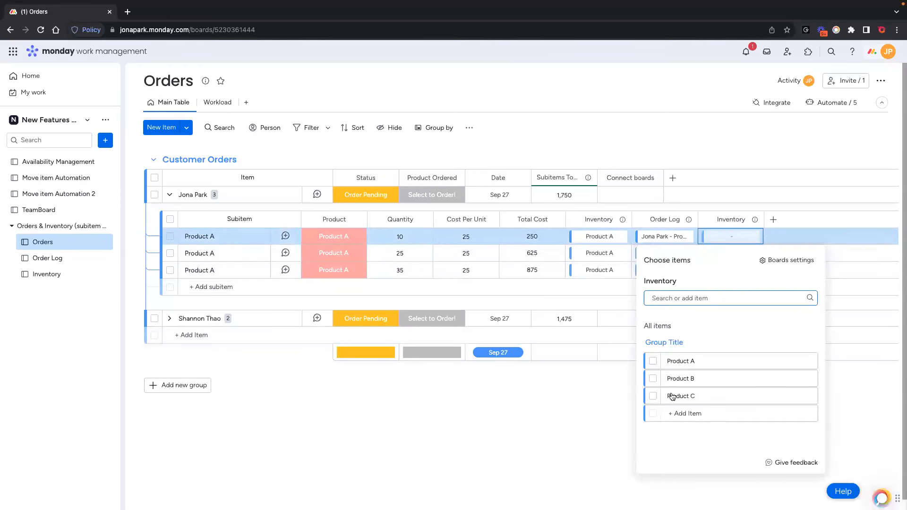
pyautogui.click(46, 275)
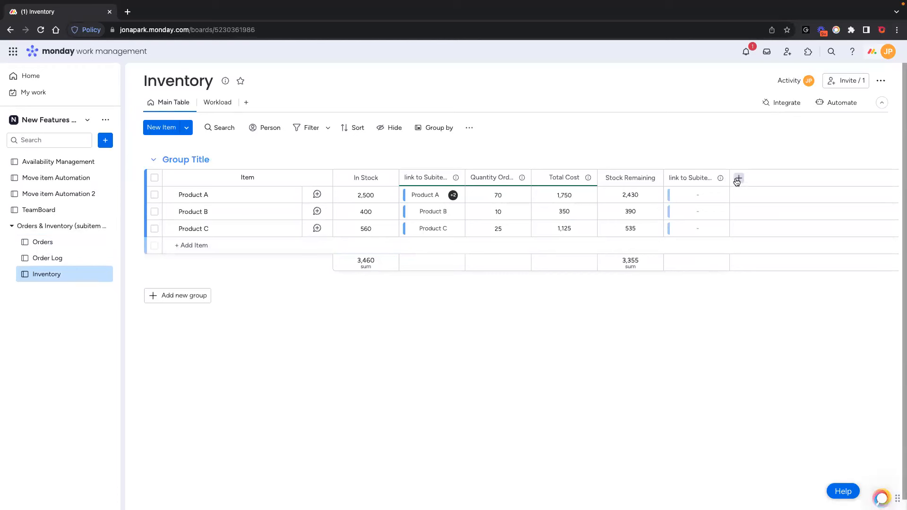
pyautogui.moveTo(730, 181); pyautogui.dragTo(809, 180)
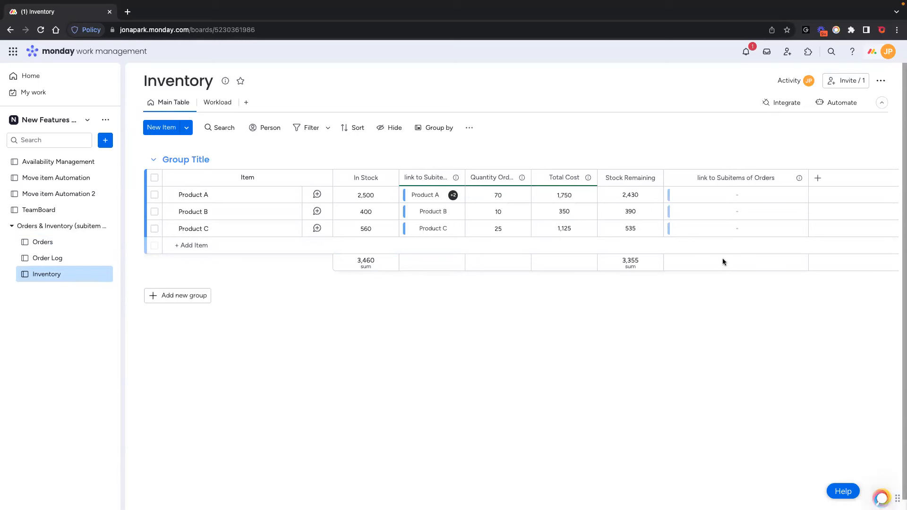
# Compare the Orders board with the Orders subitems that can be linked to Product A on the Inventory board, and return to Orders.
pyautogui.click(75, 244)
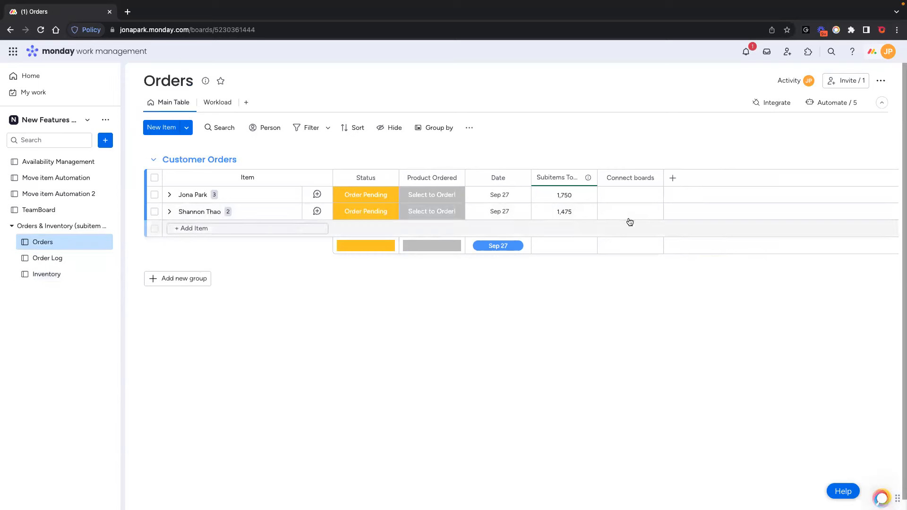
pyautogui.click(60, 274)
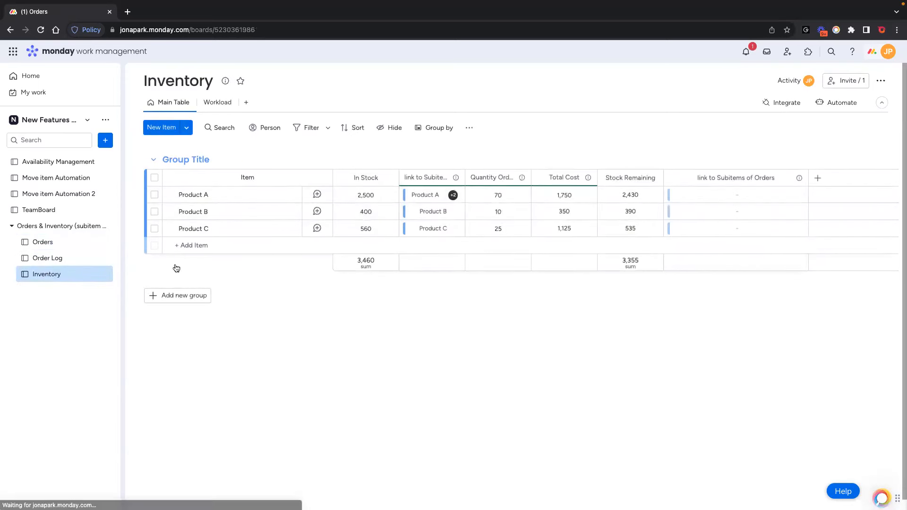
pyautogui.click(674, 202)
pyautogui.scroll(-1, 742, 343)
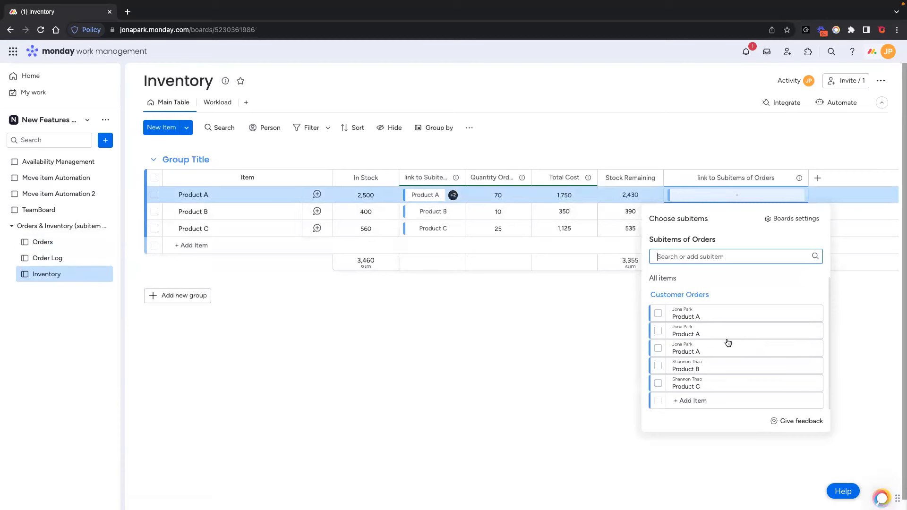
pyautogui.click(52, 247)
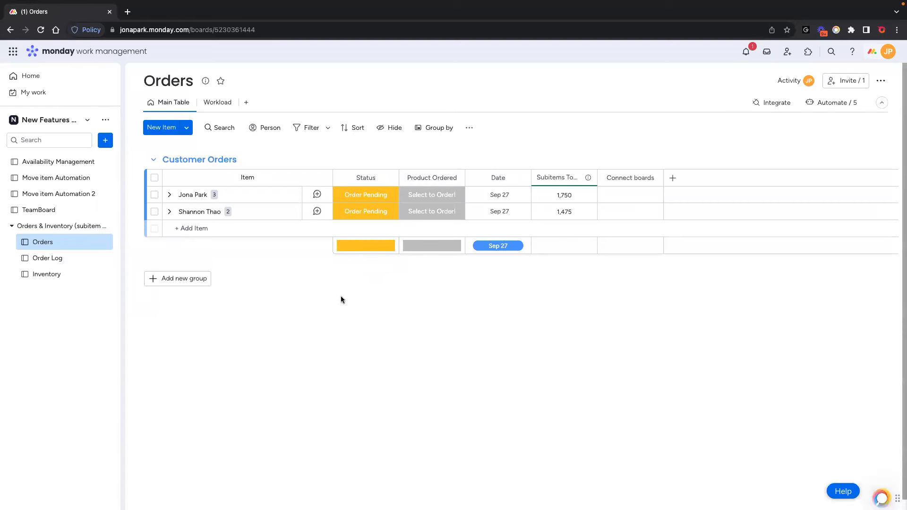
# Open the Inventory board, find "mirror" among the available column types, and add a Mirror column without connecting it.
pyautogui.click(51, 276)
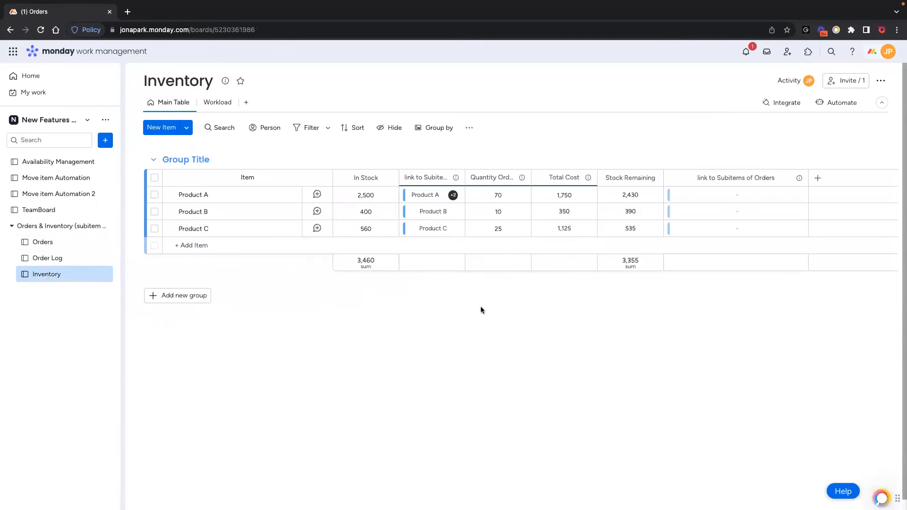
pyautogui.click(454, 178)
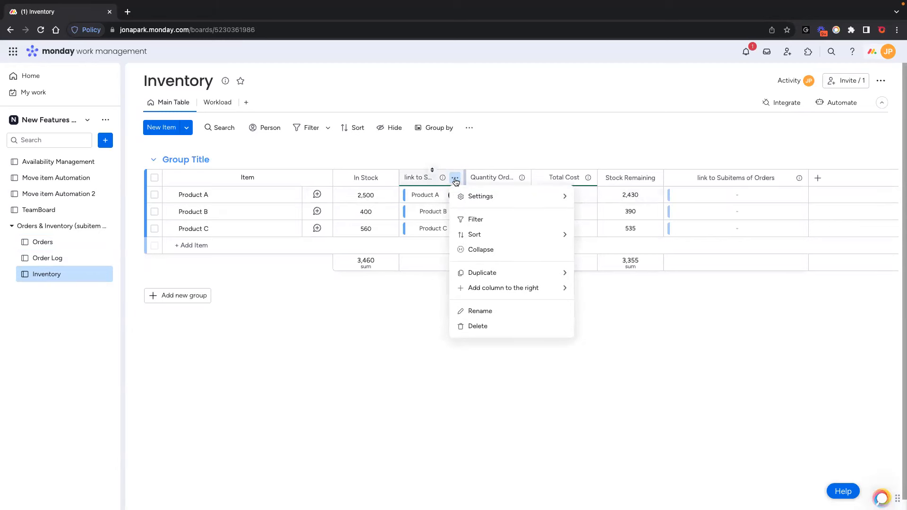
pyautogui.moveTo(540, 196)
pyautogui.click(818, 178)
pyautogui.click(744, 357)
pyautogui.write('mirror')
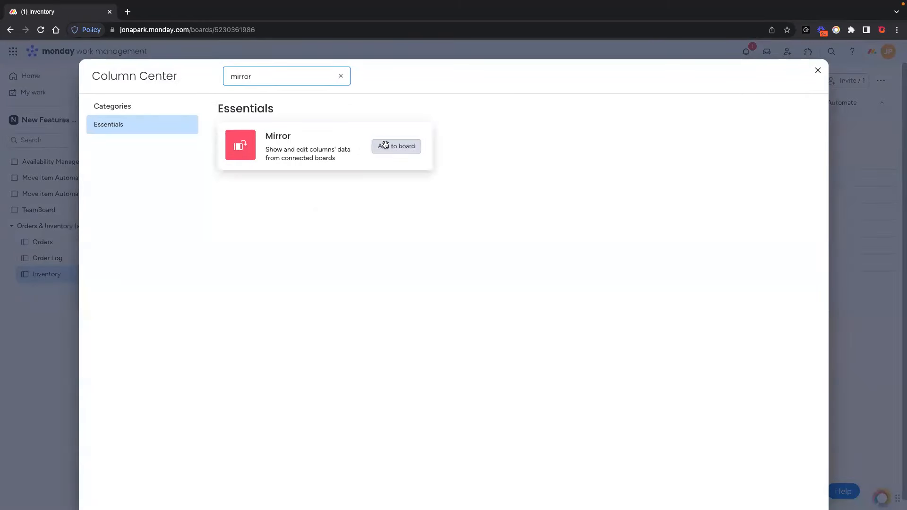
pyautogui.click(385, 145)
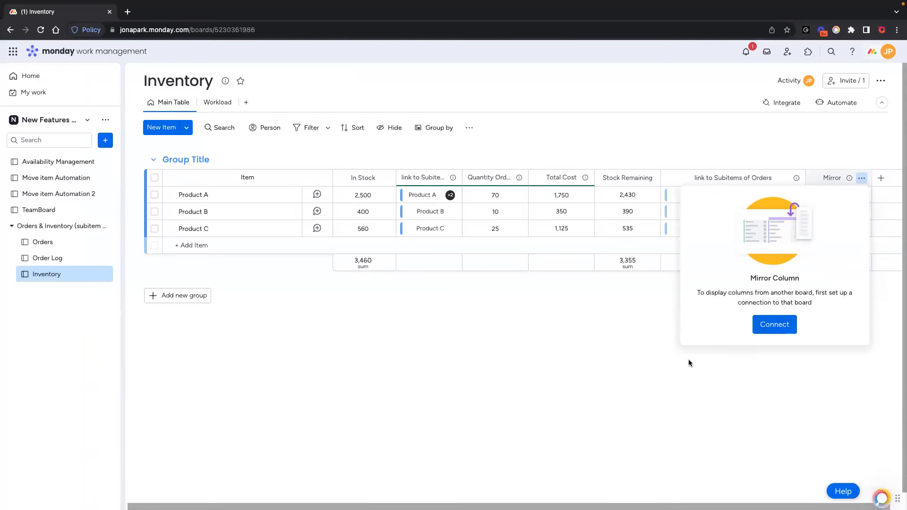
pyautogui.click(751, 371)
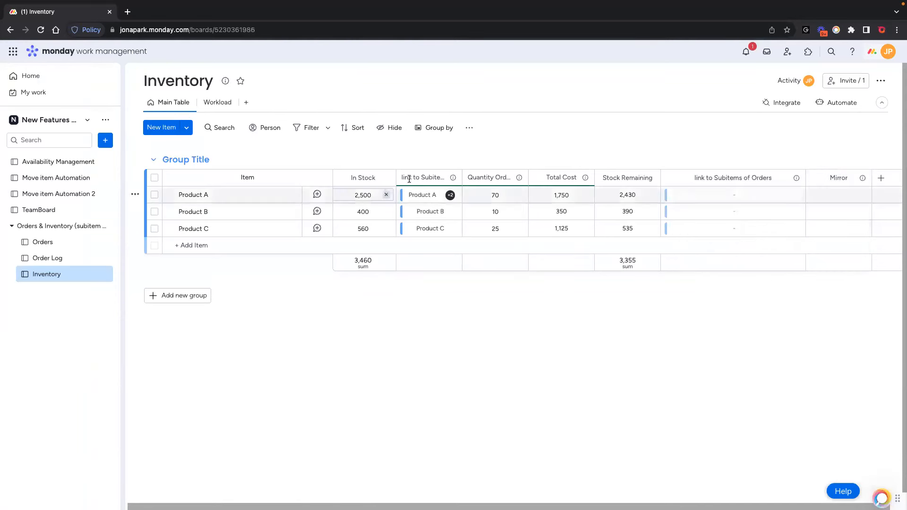
# Add a mirror column from the first link to Subitems of Orders column's settings and have it mirror the subitems' Board column.
pyautogui.click(452, 178)
pyautogui.moveTo(520, 196)
pyautogui.click(582, 200)
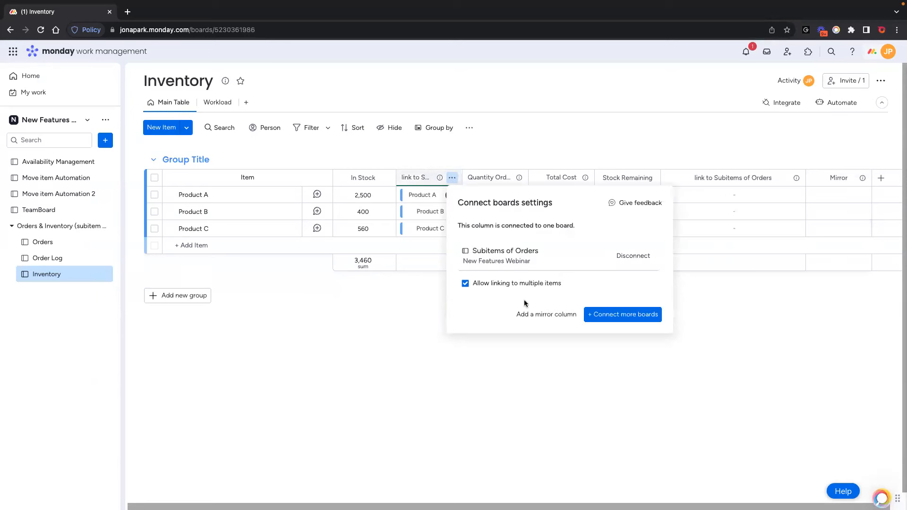
pyautogui.click(545, 316)
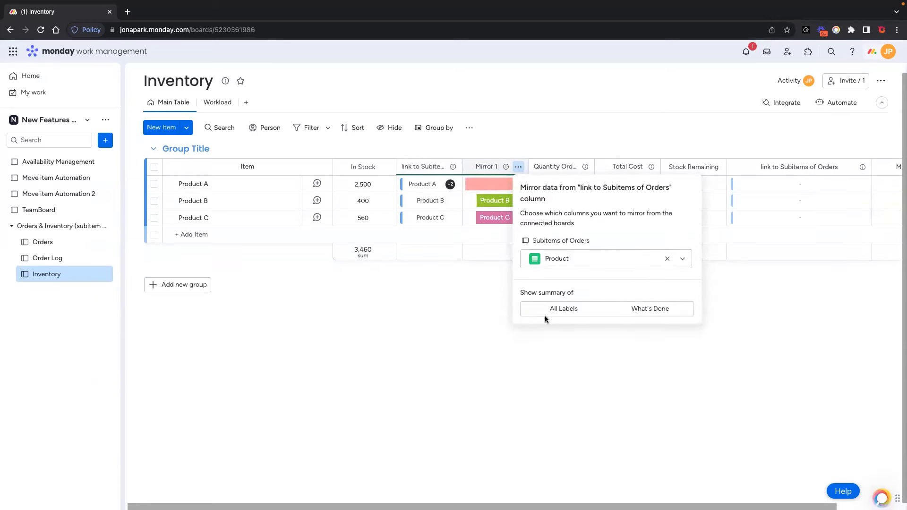
pyautogui.click(602, 259)
pyautogui.scroll(-1, 612, 317)
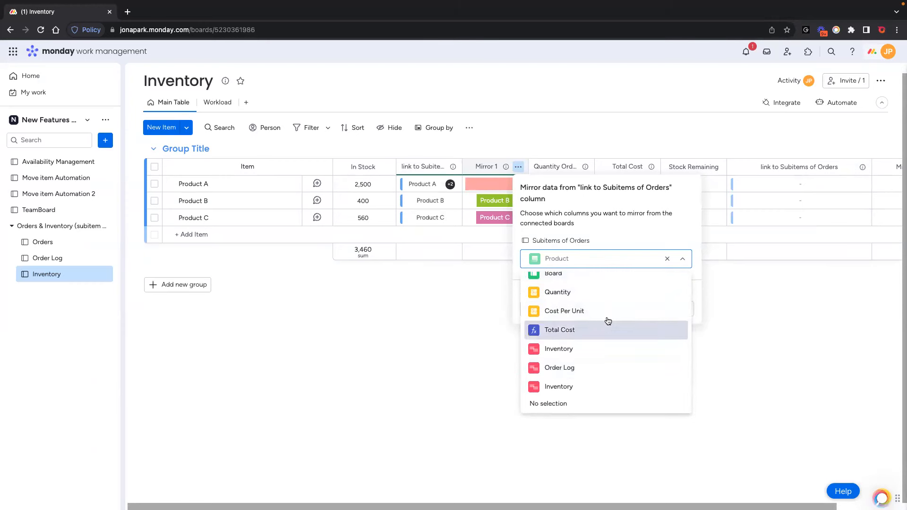
pyautogui.scroll(1, 612, 316)
pyautogui.click(594, 310)
pyautogui.click(528, 359)
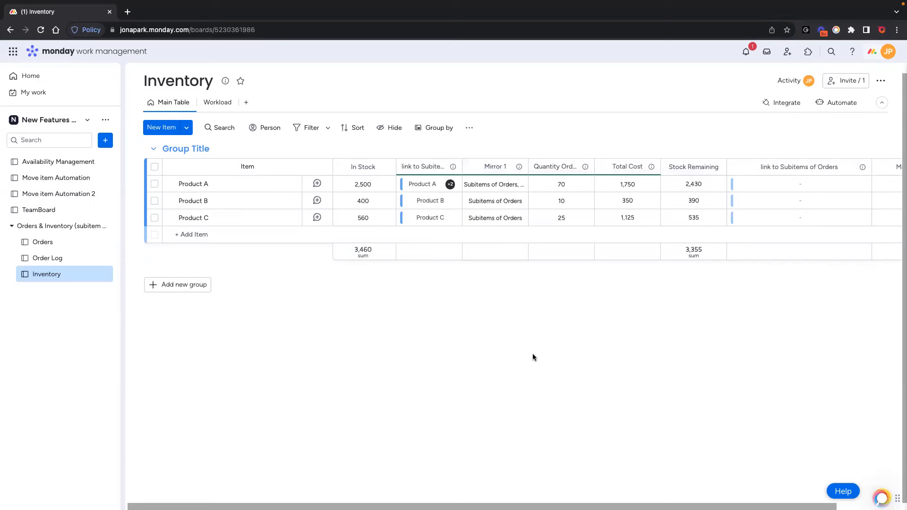
# Switch from the Inventory board to the presentation's Q&A slide.
pyautogui.hotkey('ctrl', 'Right')
pyautogui.hotkey('ctrl', 'Right')
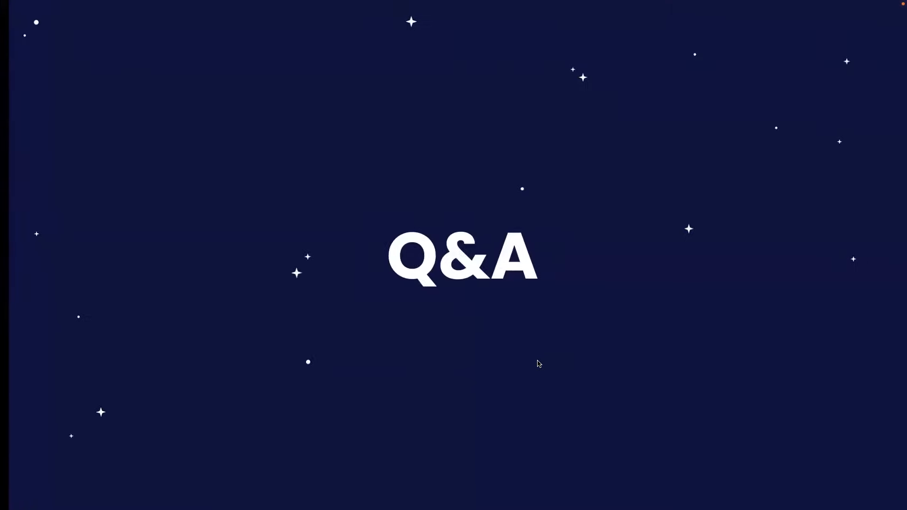